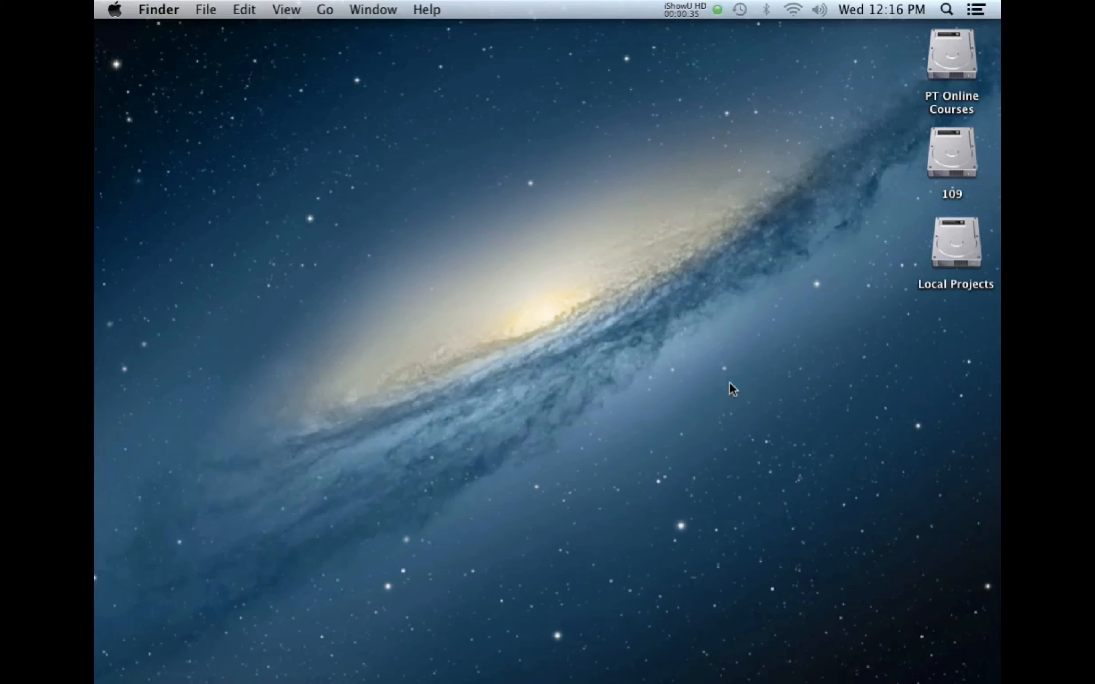
Launch Pro Tools.
mouse_move(714, 677)
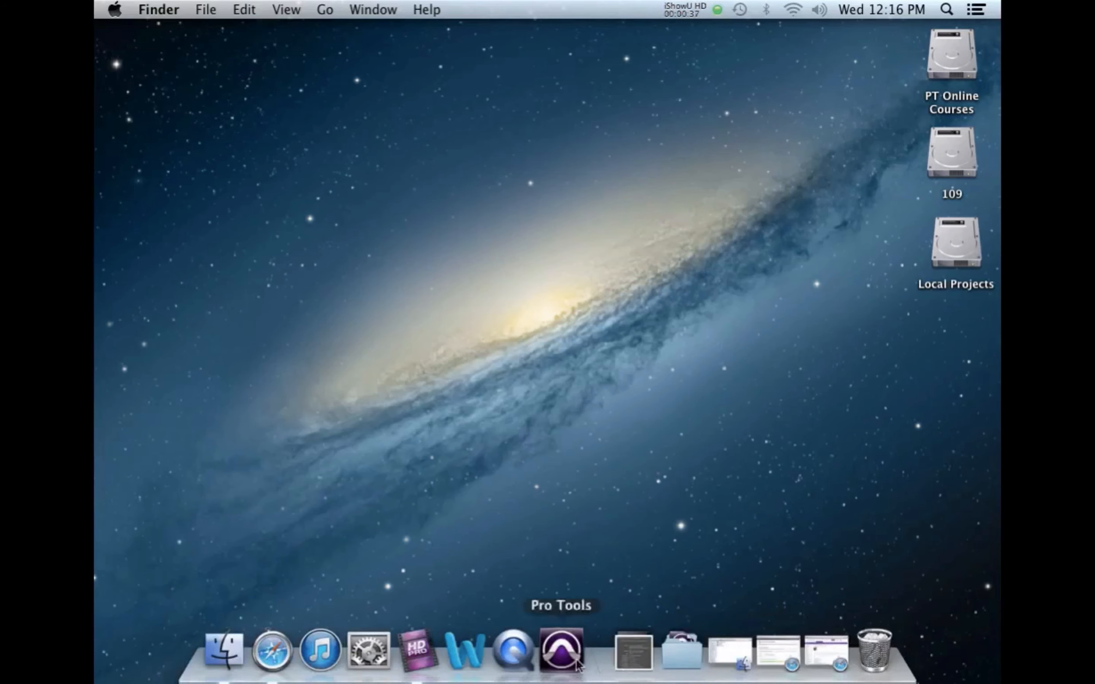
left_click(561, 666)
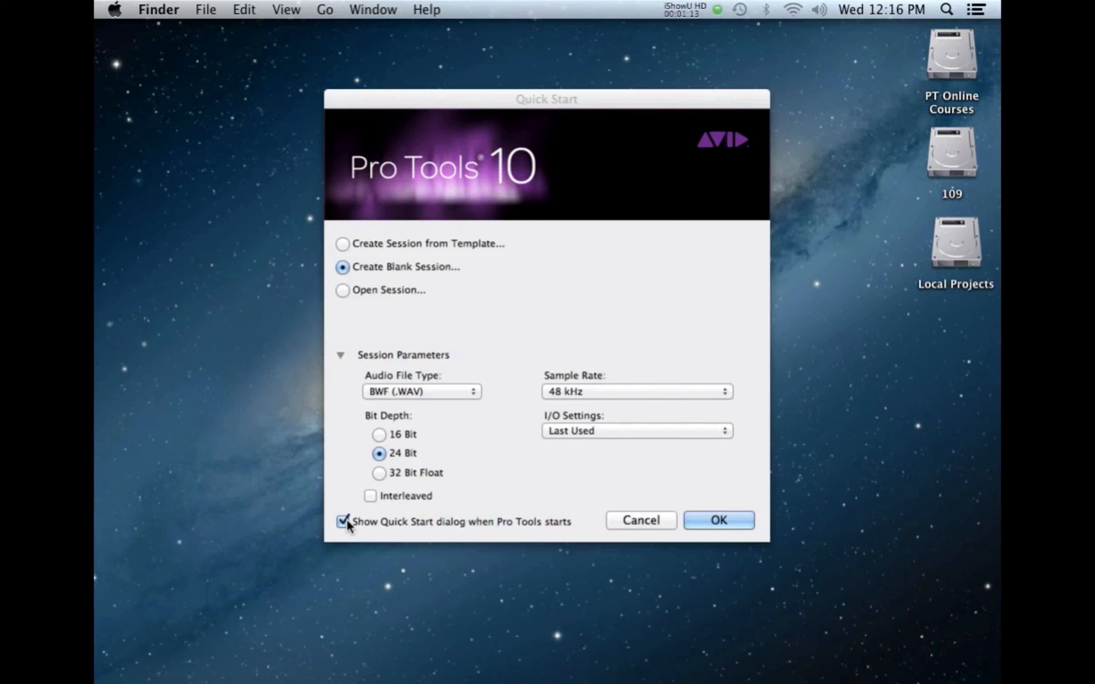
Examine the Eleven Rack, Guitar, Music and Post Production session templates, as well as the option for opening an existing session.
left_click(345, 240)
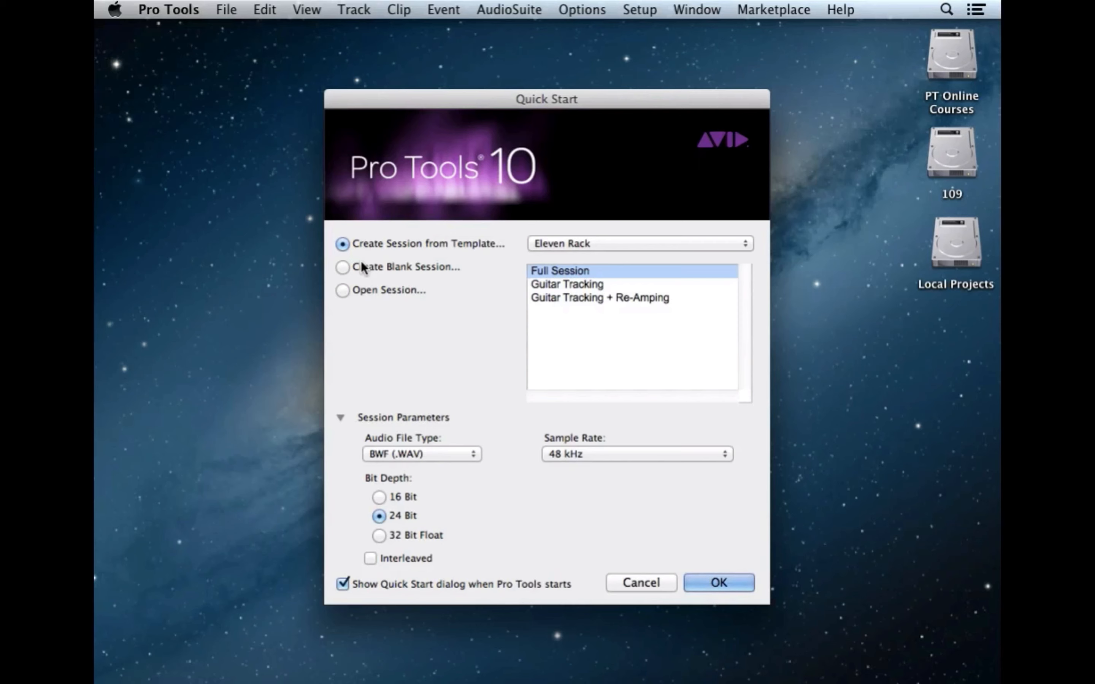
left_click(746, 245)
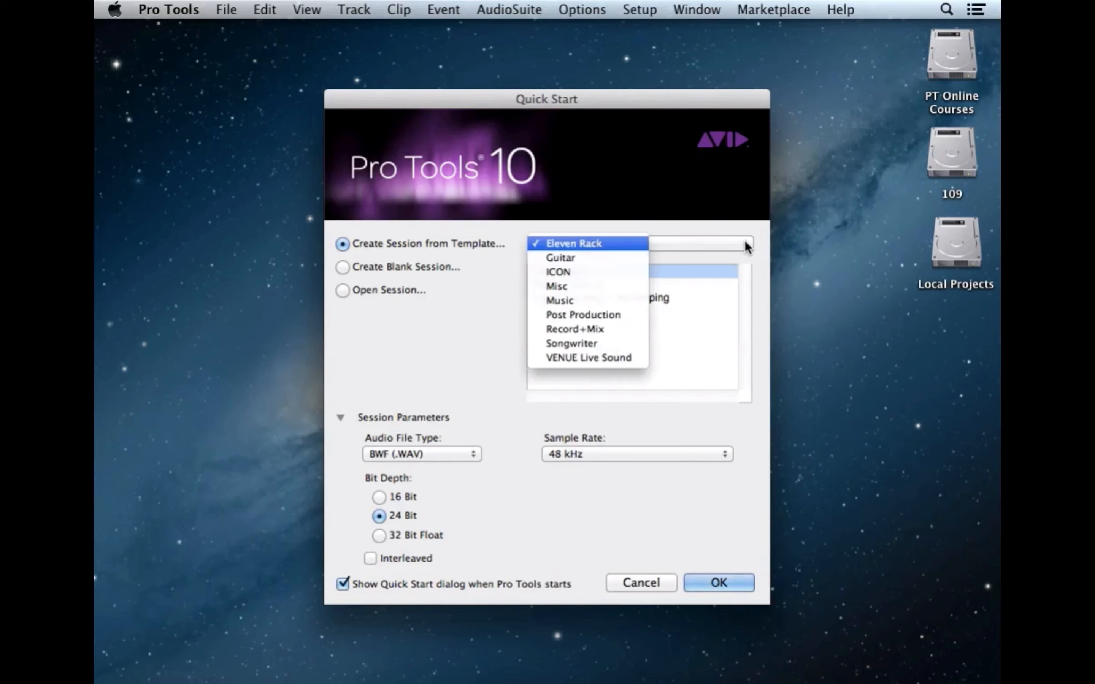
left_click(603, 255)
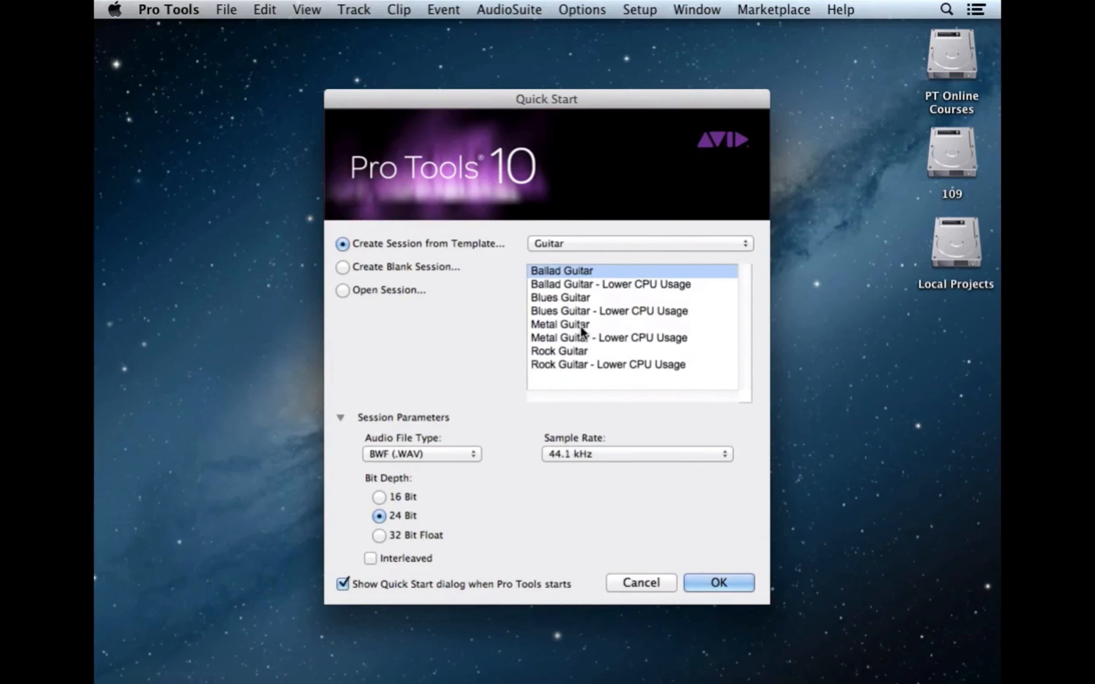
left_click(745, 245)
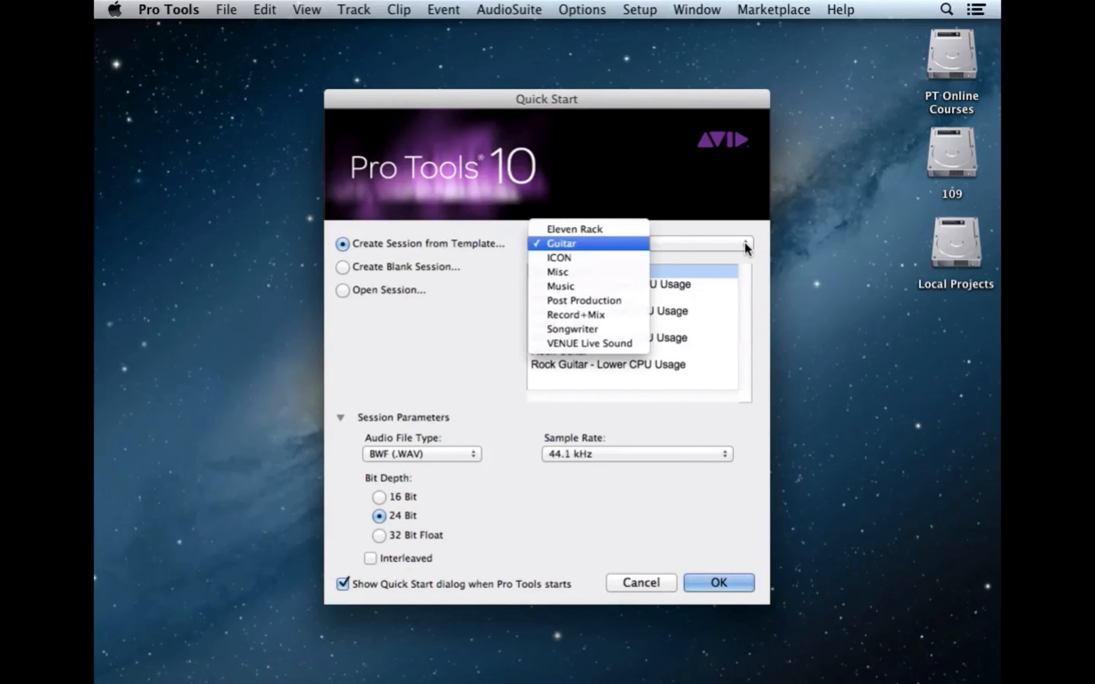
left_click(583, 282)
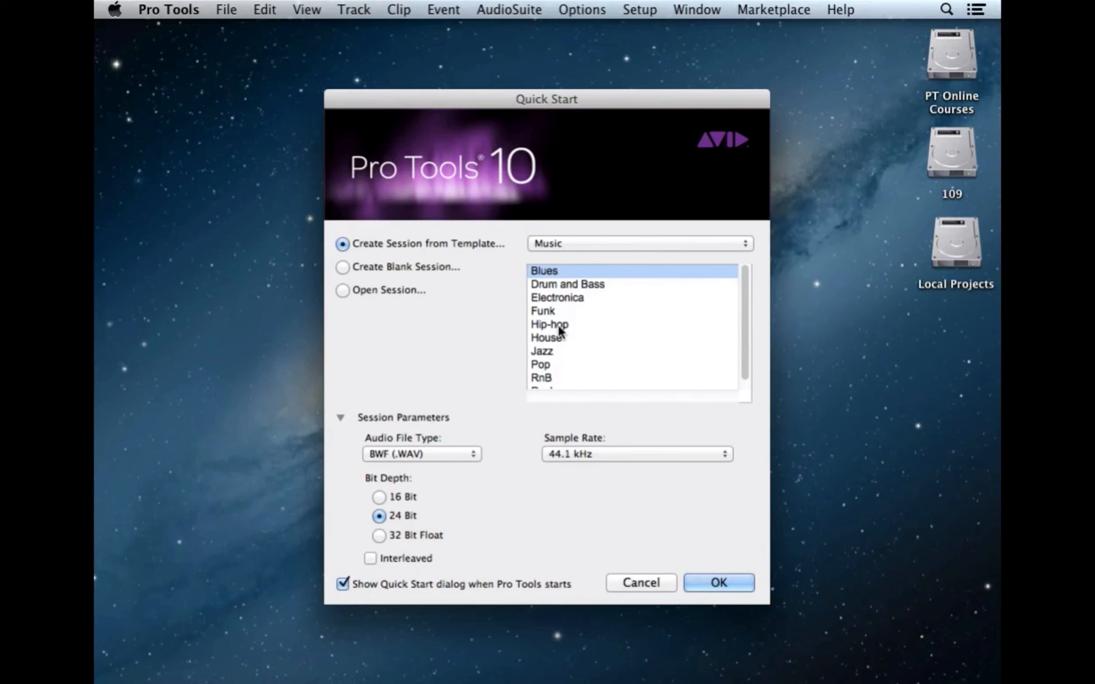
left_click(744, 243)
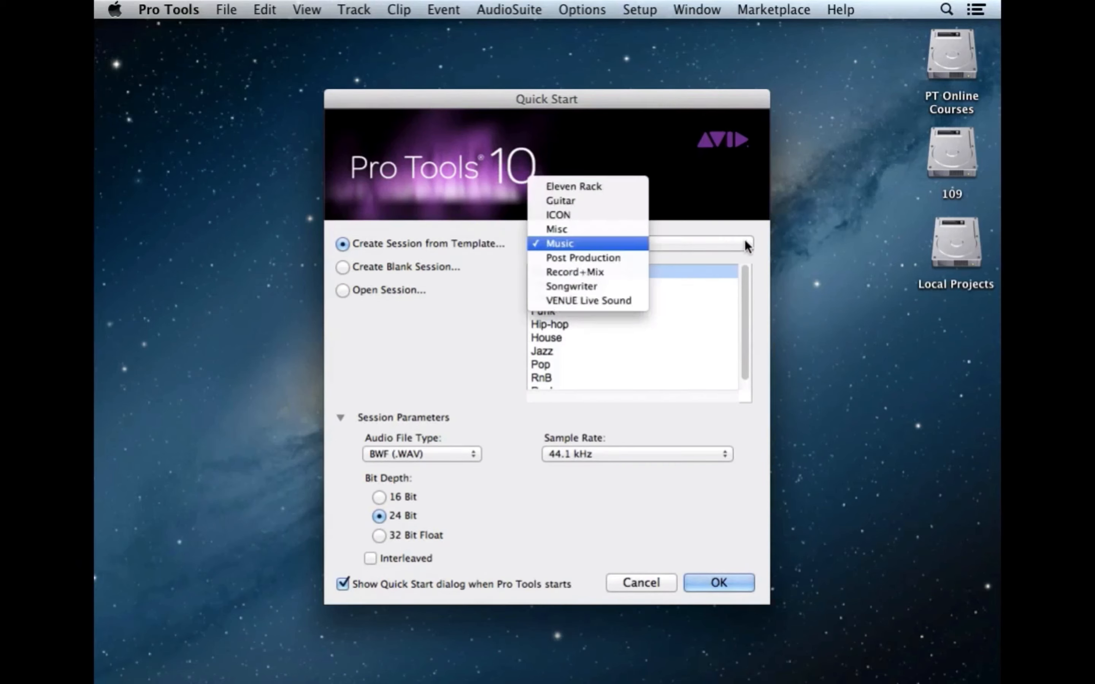
left_click(612, 259)
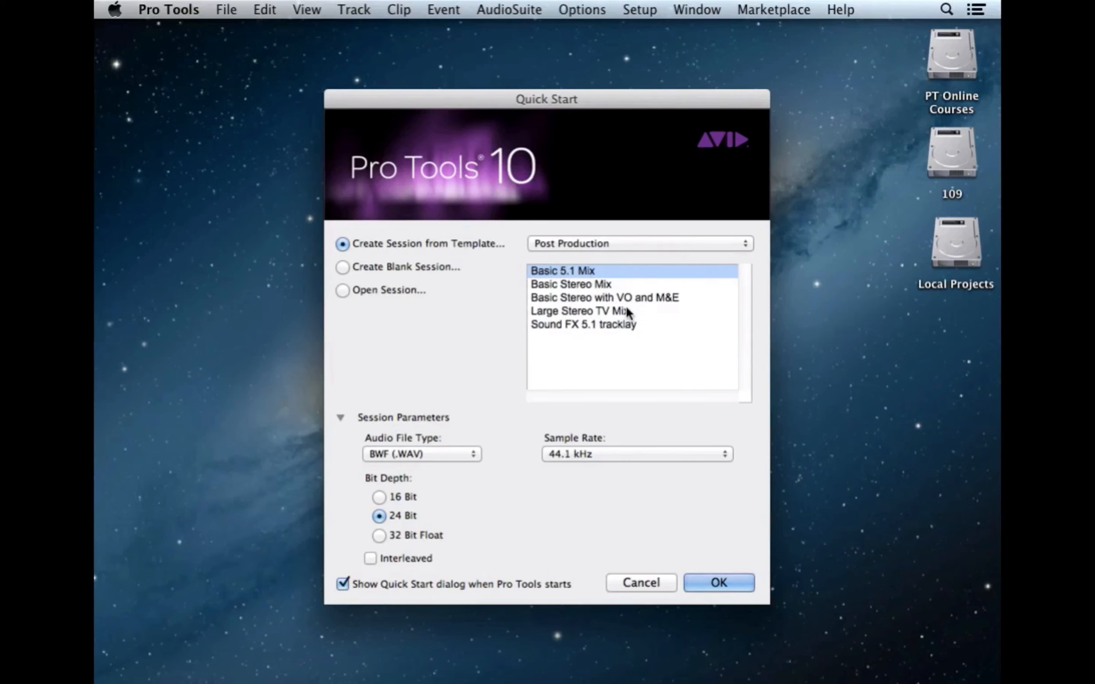
left_click(747, 244)
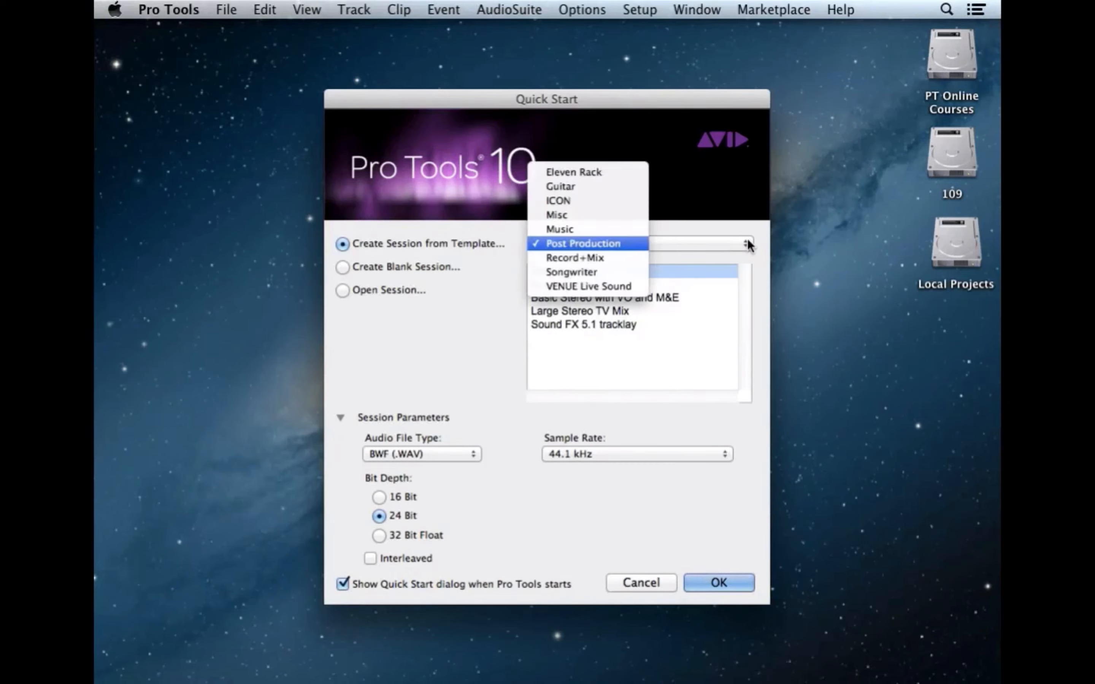
left_click(609, 168)
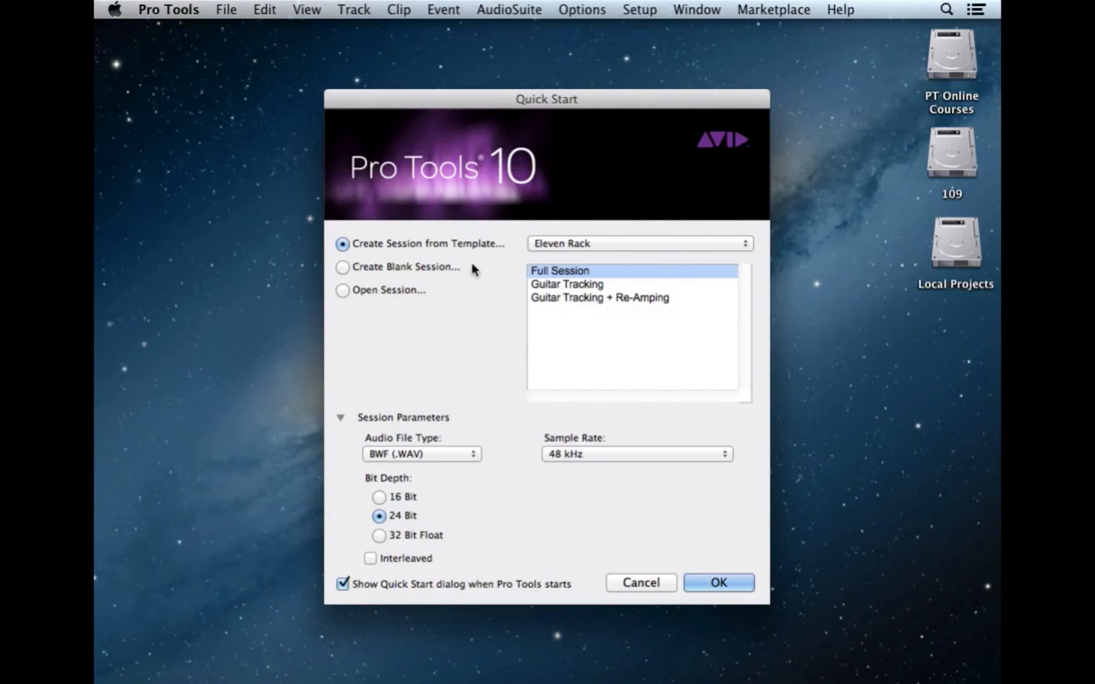
left_click(342, 290)
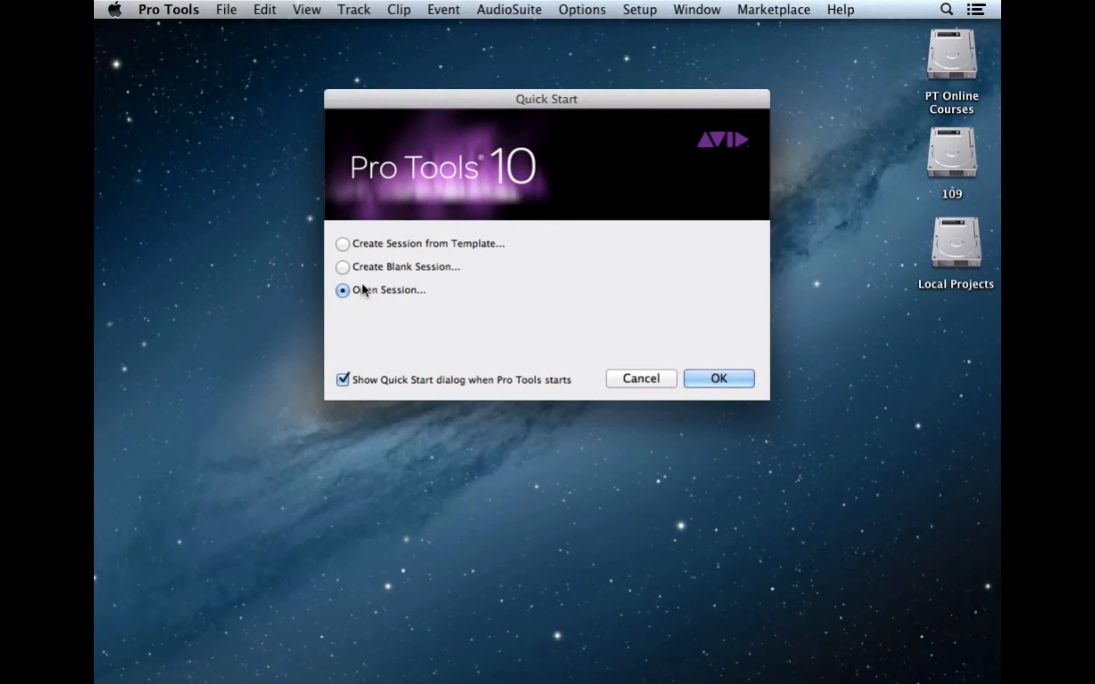
Start a blank session with BWF (.WAV) audio files, a 48 kHz sample rate and Stereo Mix I/O settings.
left_click(342, 267)
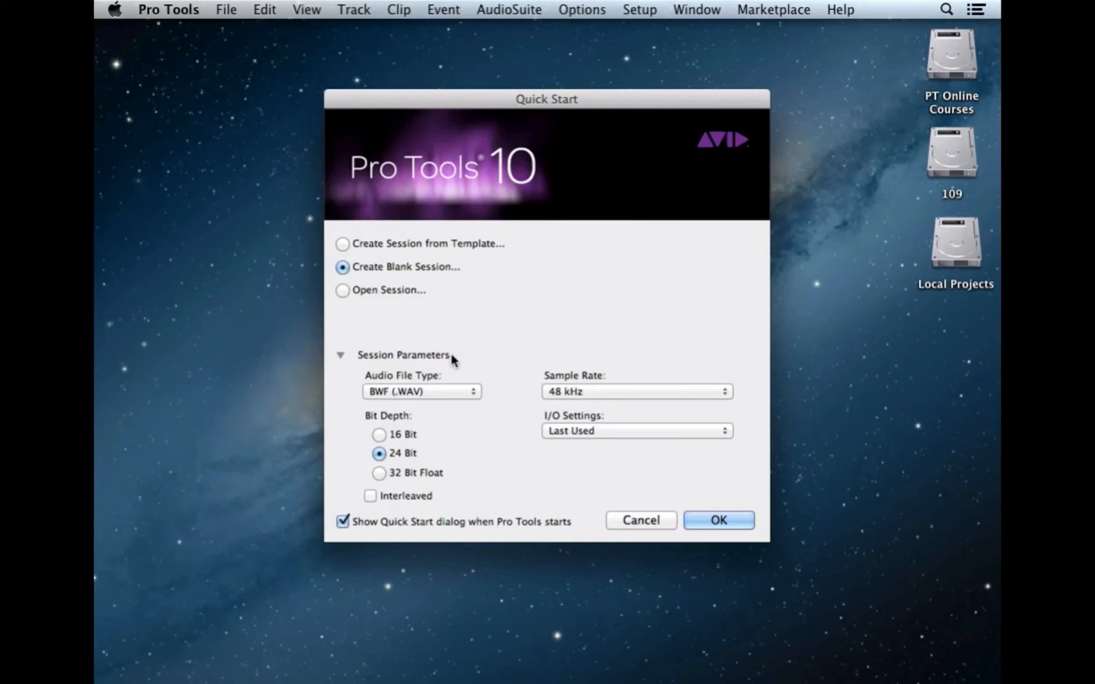
left_click(473, 392)
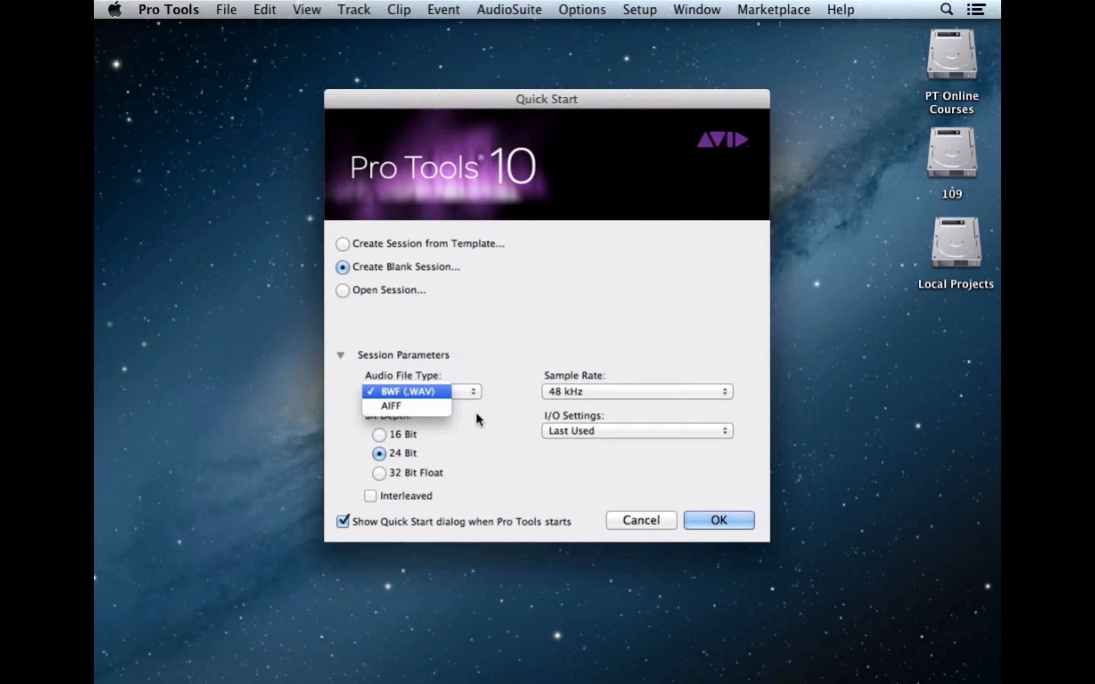
left_click(478, 420)
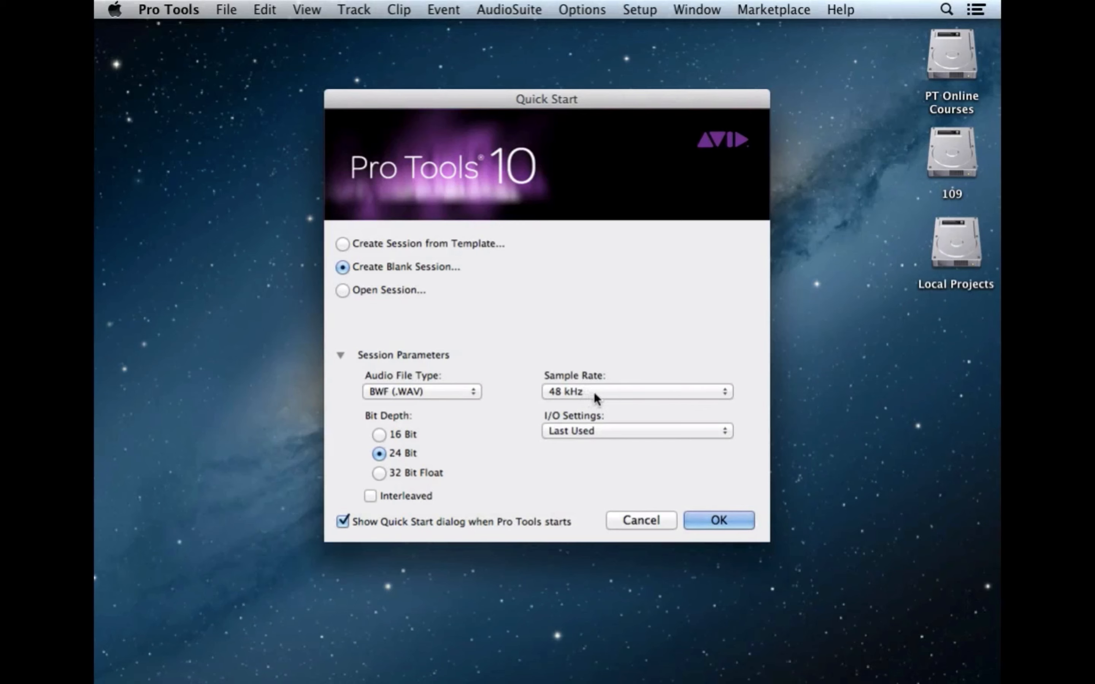
left_click(726, 392)
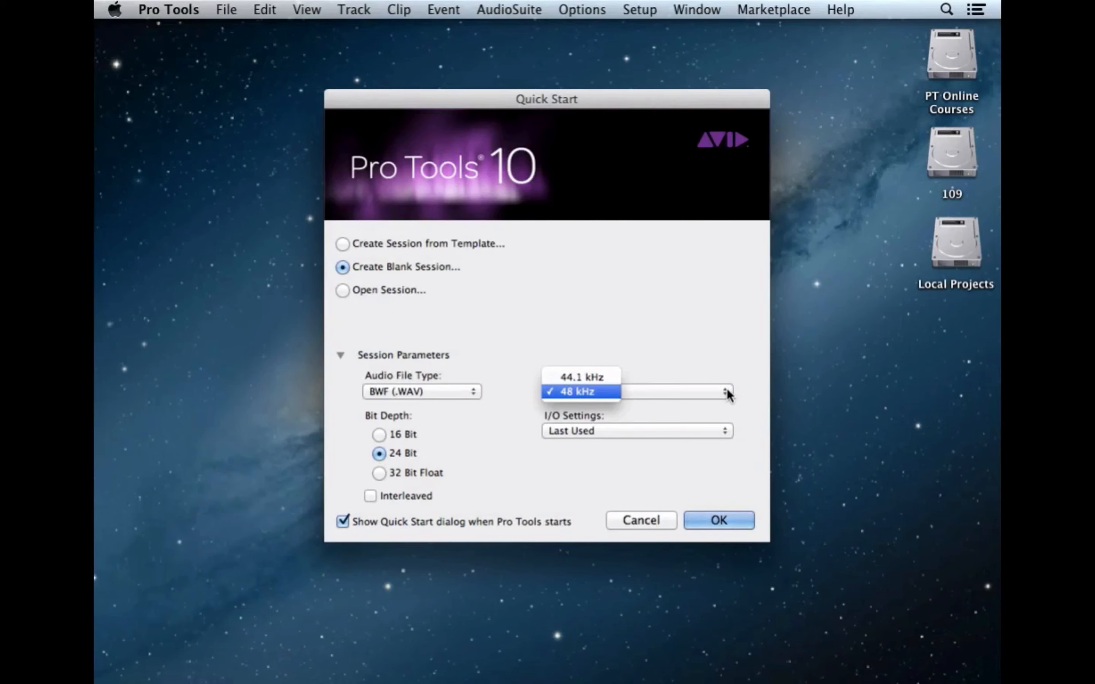
left_click(727, 393)
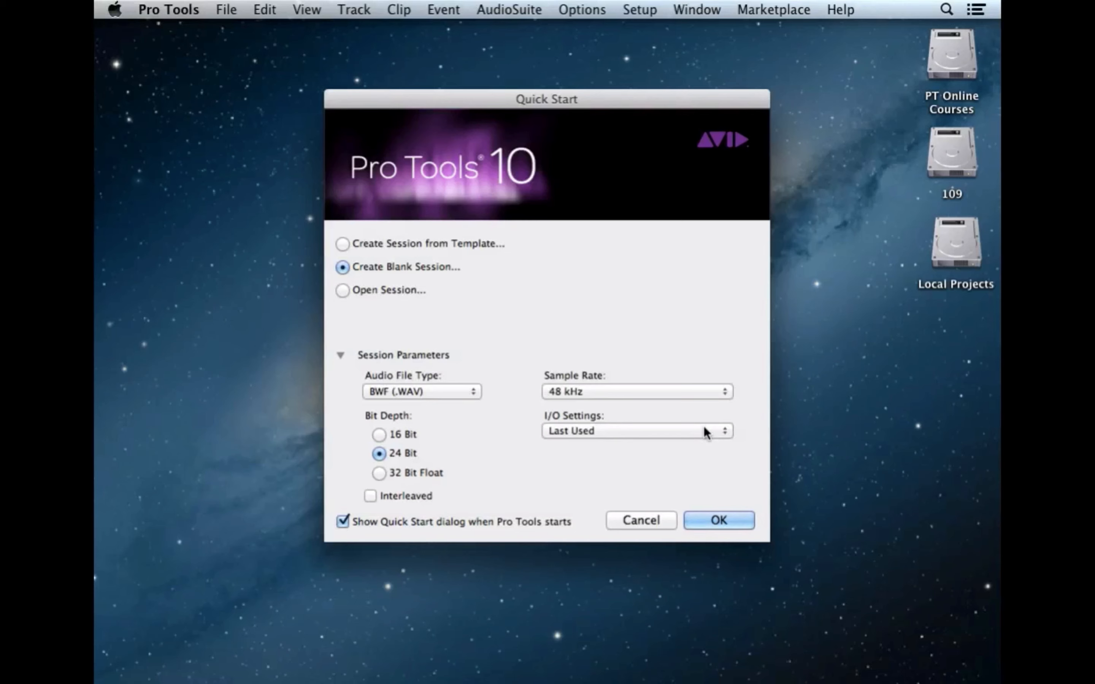
left_click(726, 433)
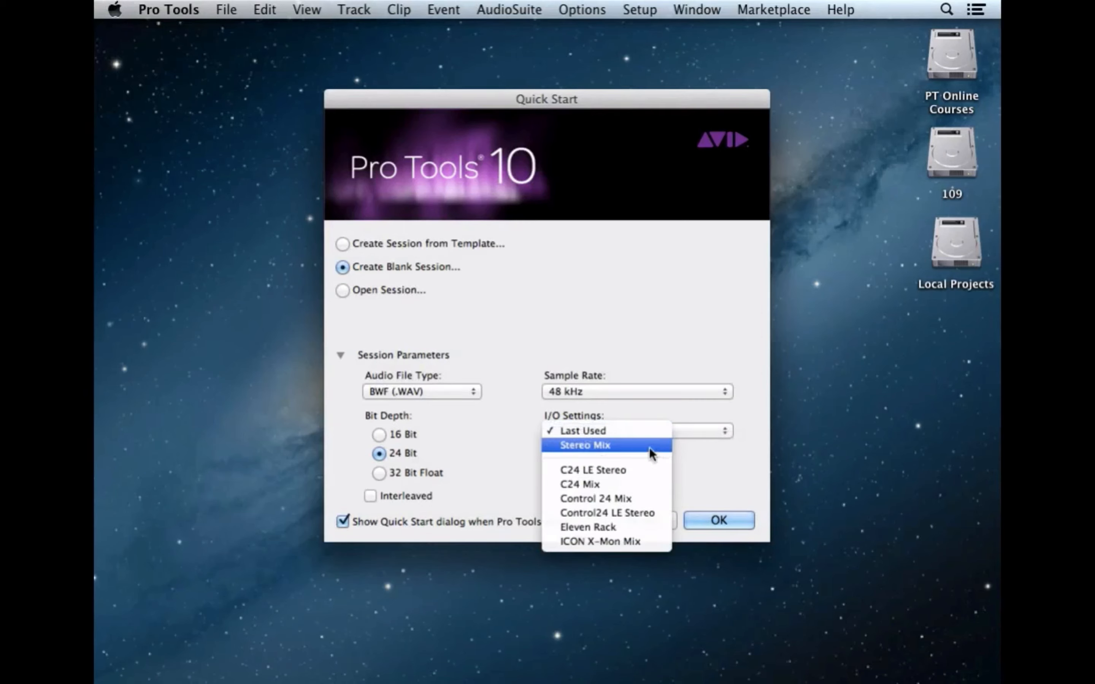
left_click(636, 445)
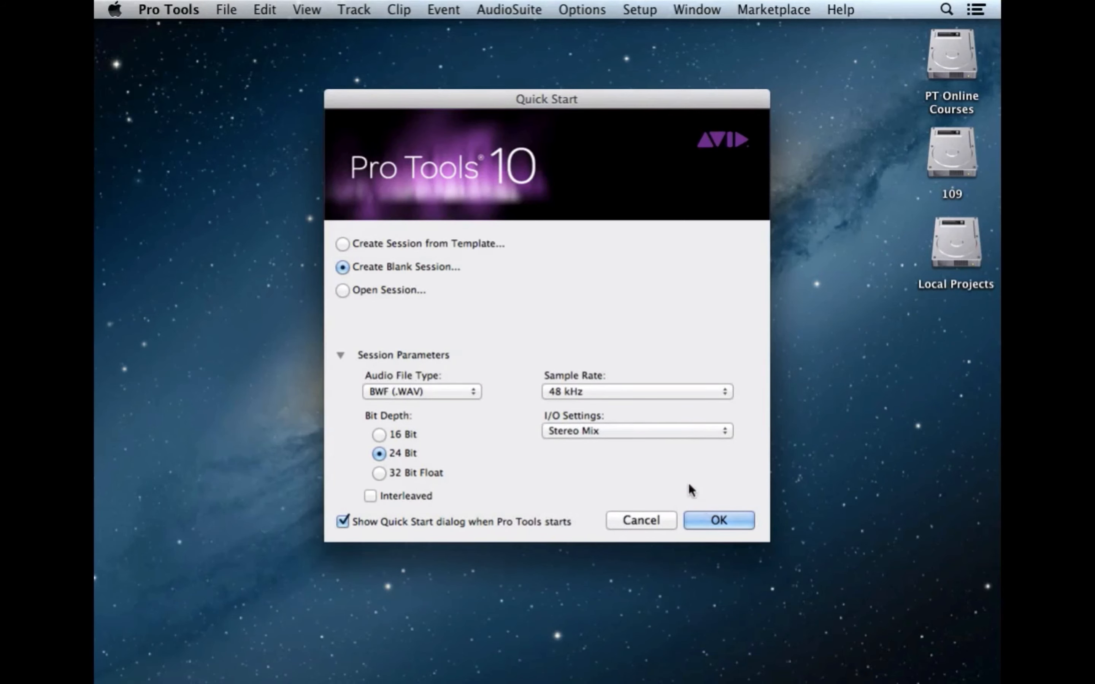
left_click(730, 519)
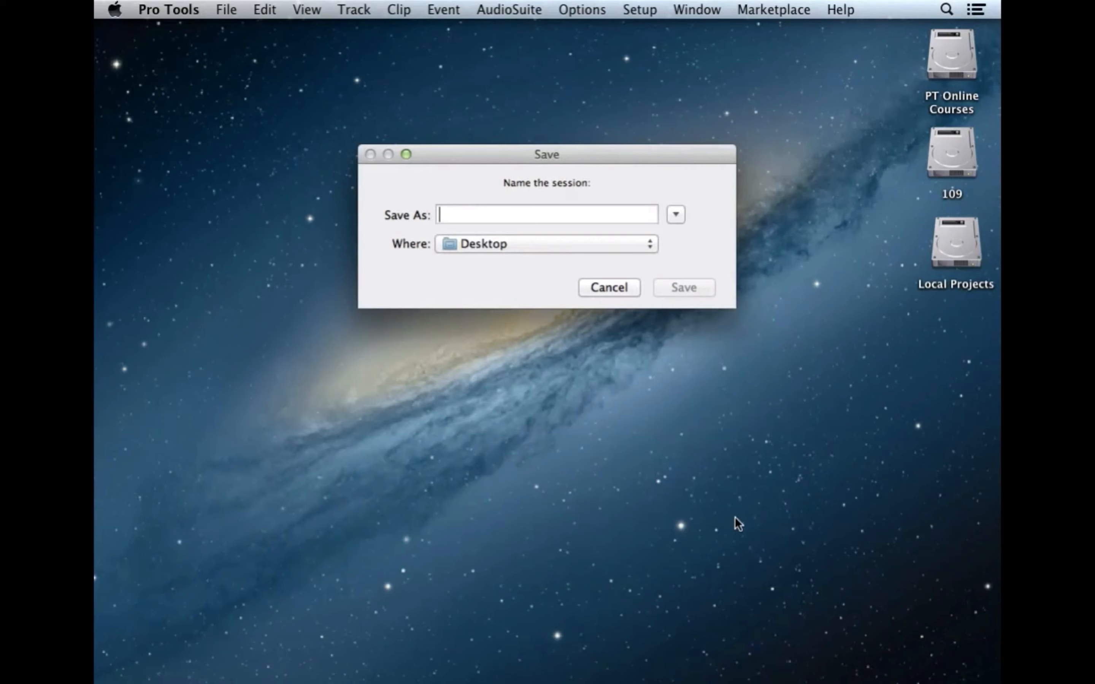
Name the session "pro tools demo#1" and save it on the Desktop.
type("p")
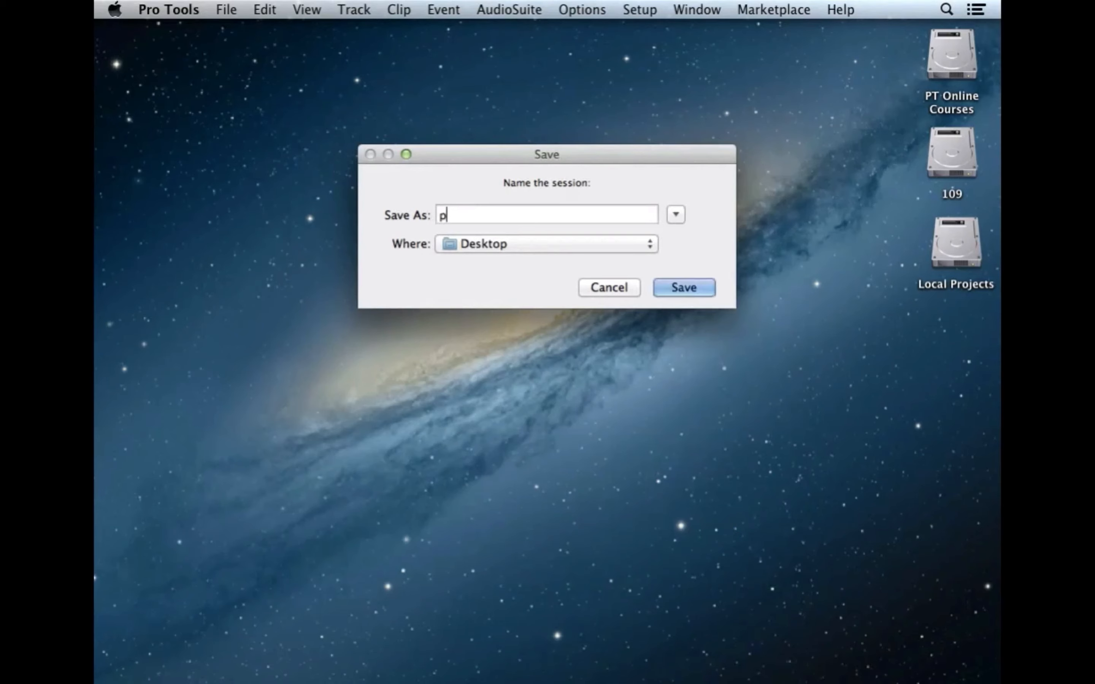
type("ro tools d")
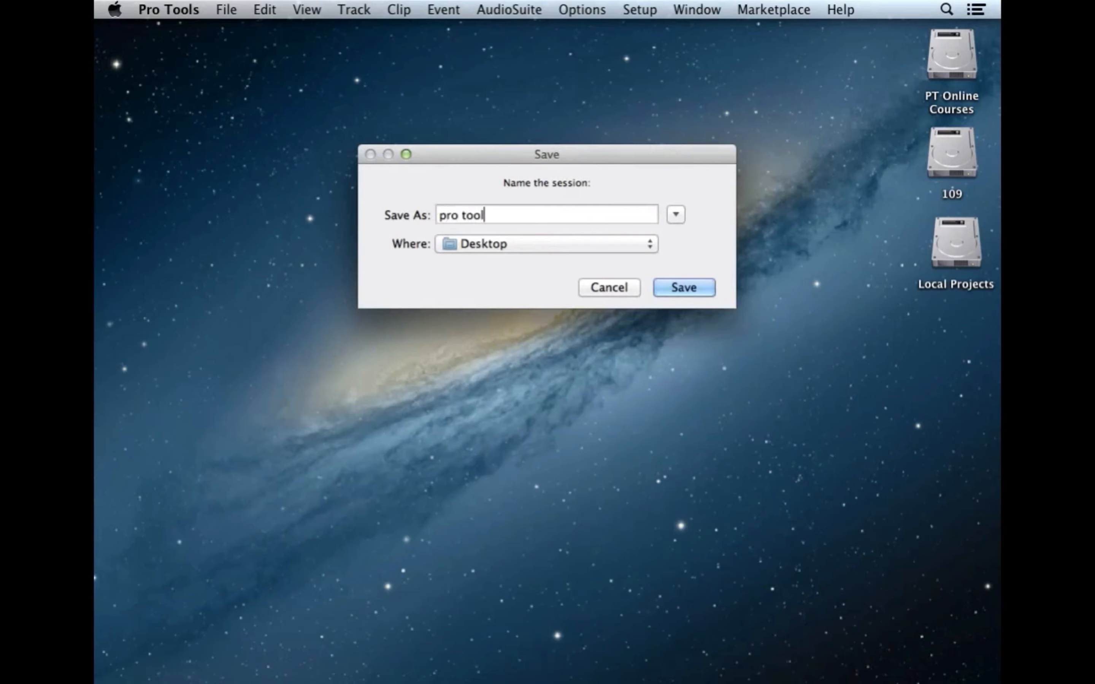
type("emo#1")
left_click(686, 285)
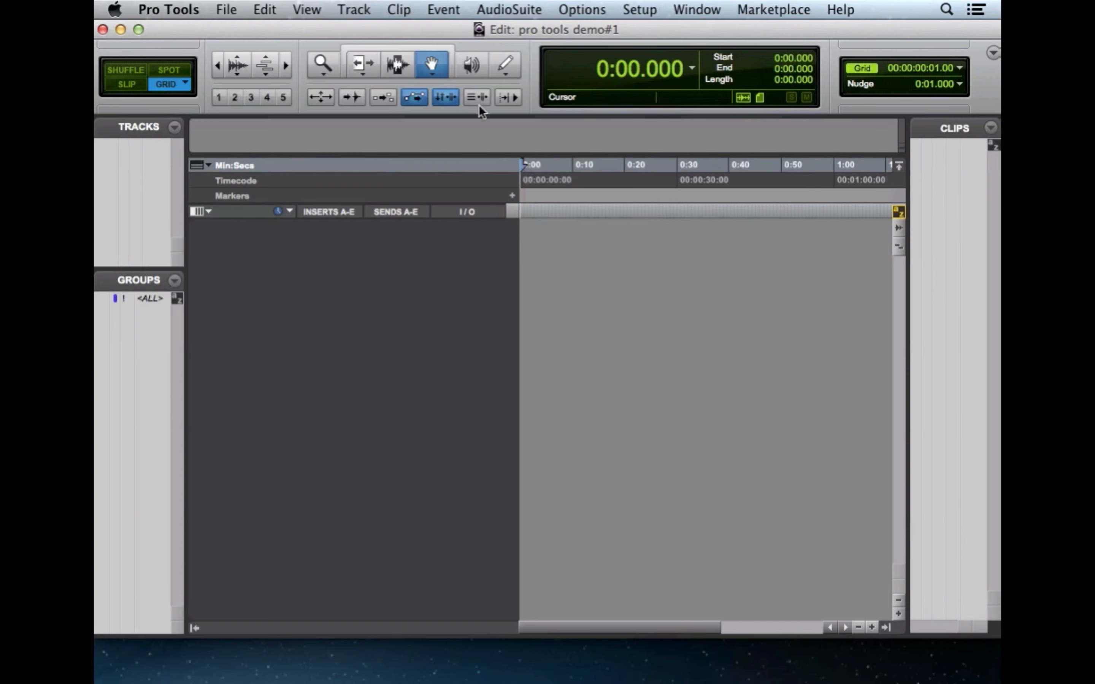
Begin creating new tracks and specify four mono audio tracks in samples.
left_click(357, 10)
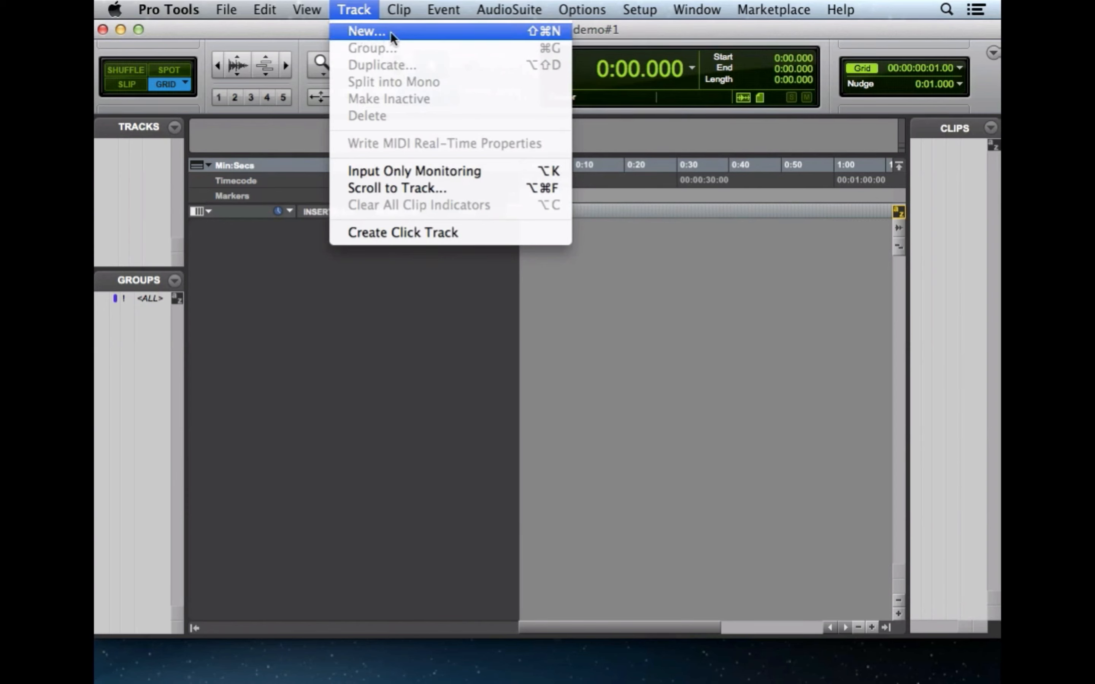
left_click(530, 32)
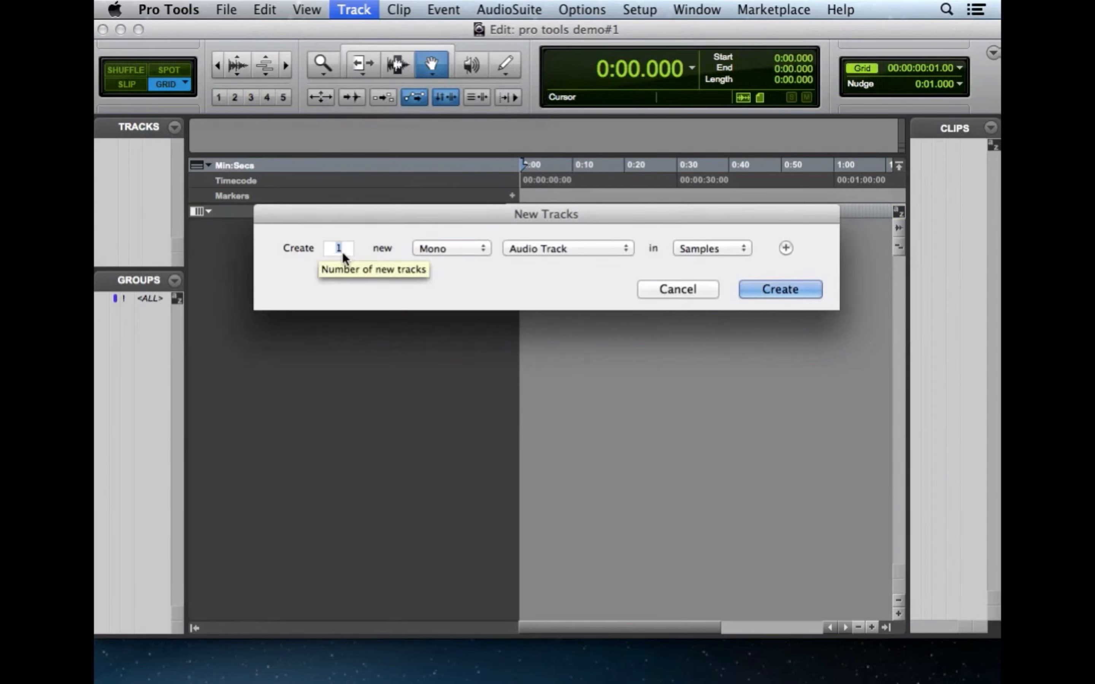
left_click(484, 249)
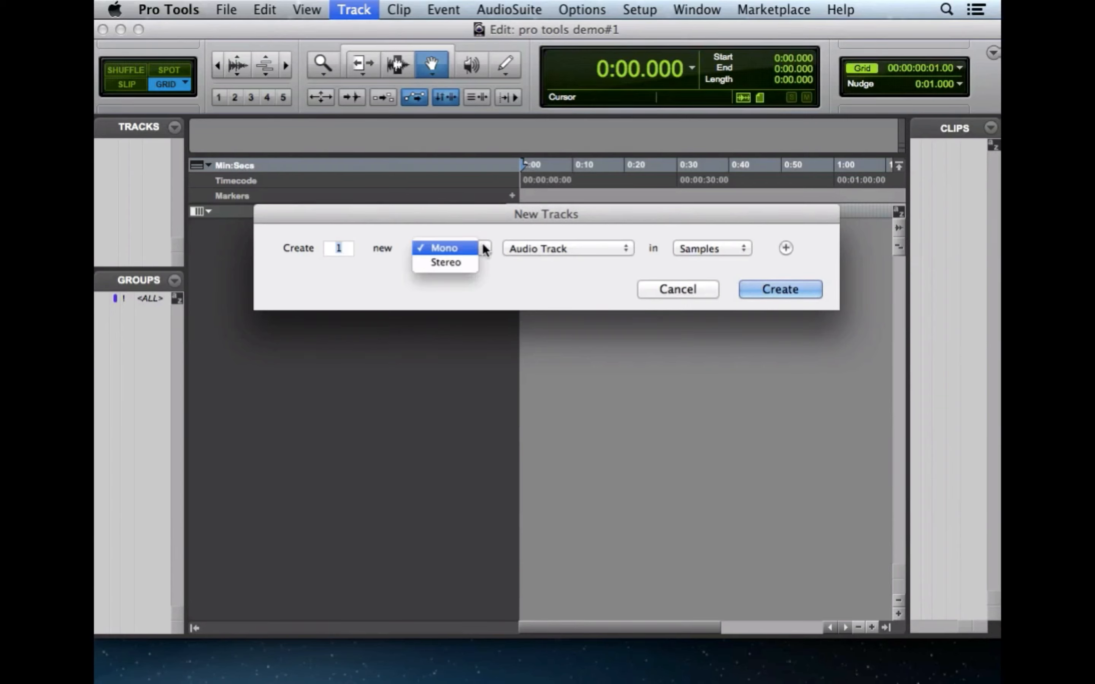
left_click(484, 249)
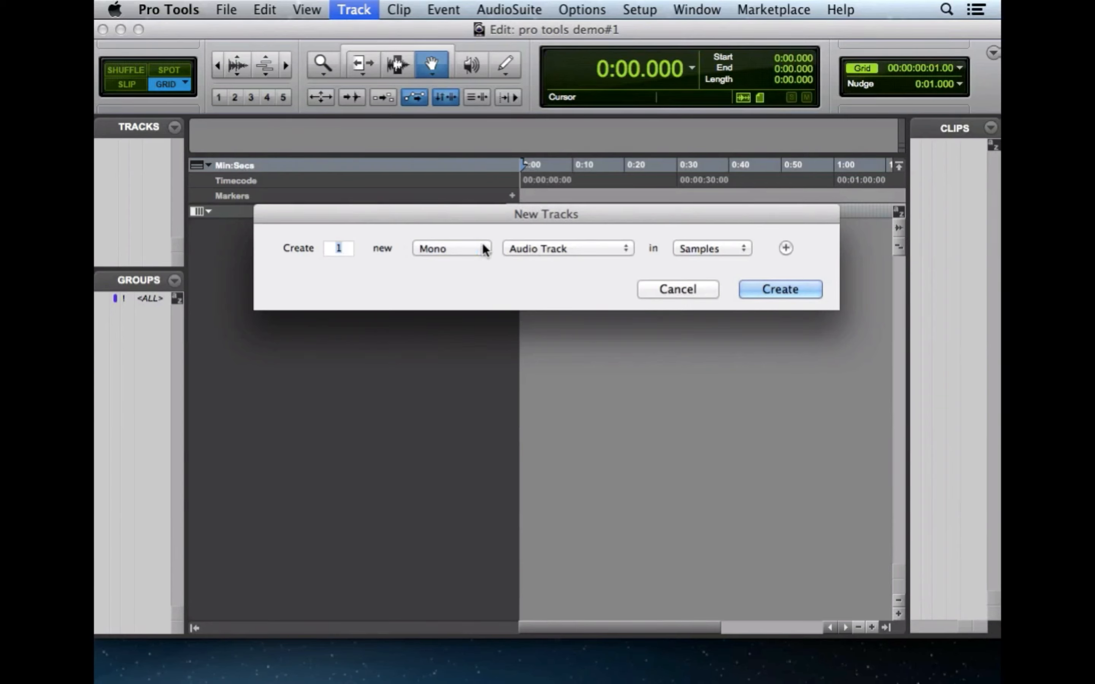
type("4")
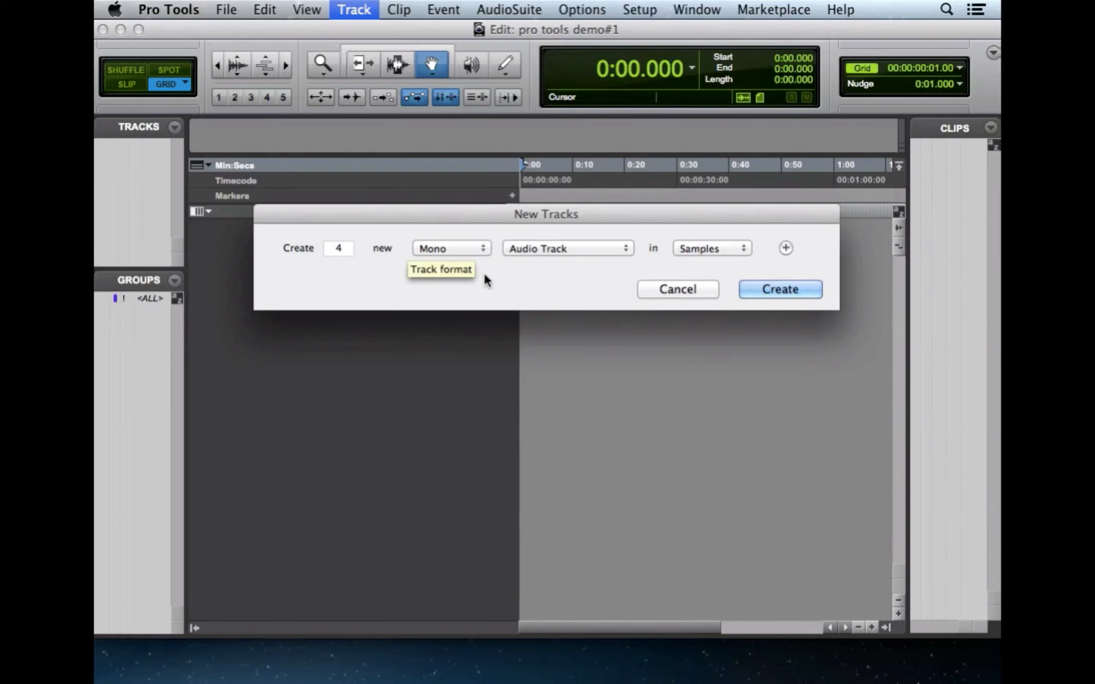
Add a second row to the new tracks setup for two stereo audio tracks.
left_click(785, 248)
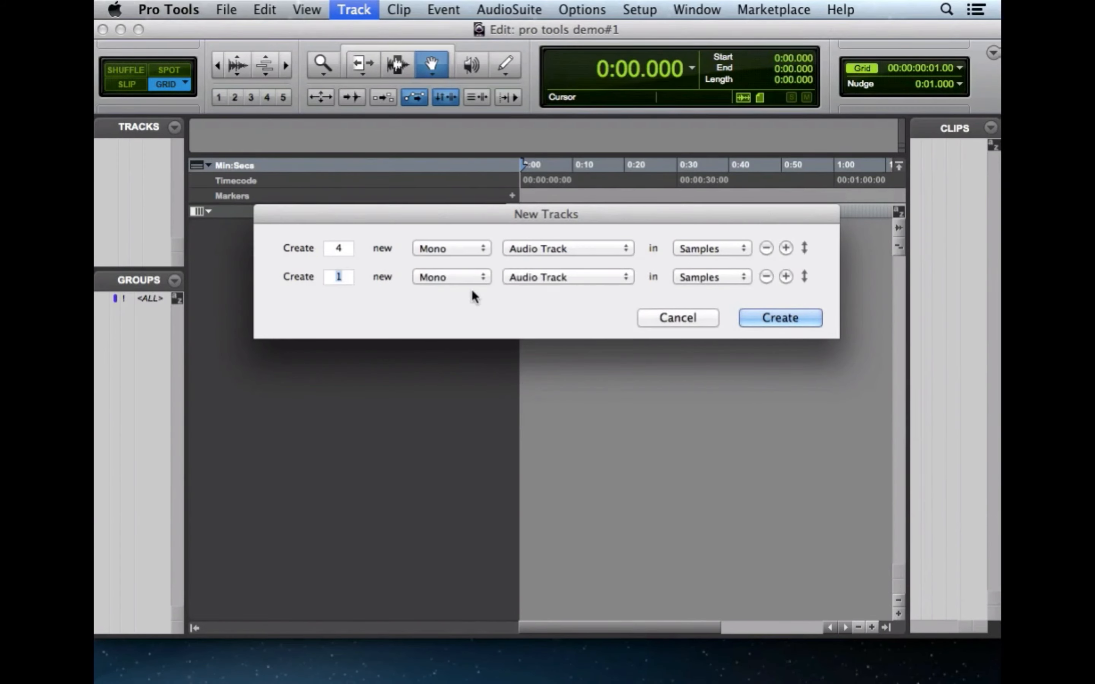
type("2")
left_click(482, 277)
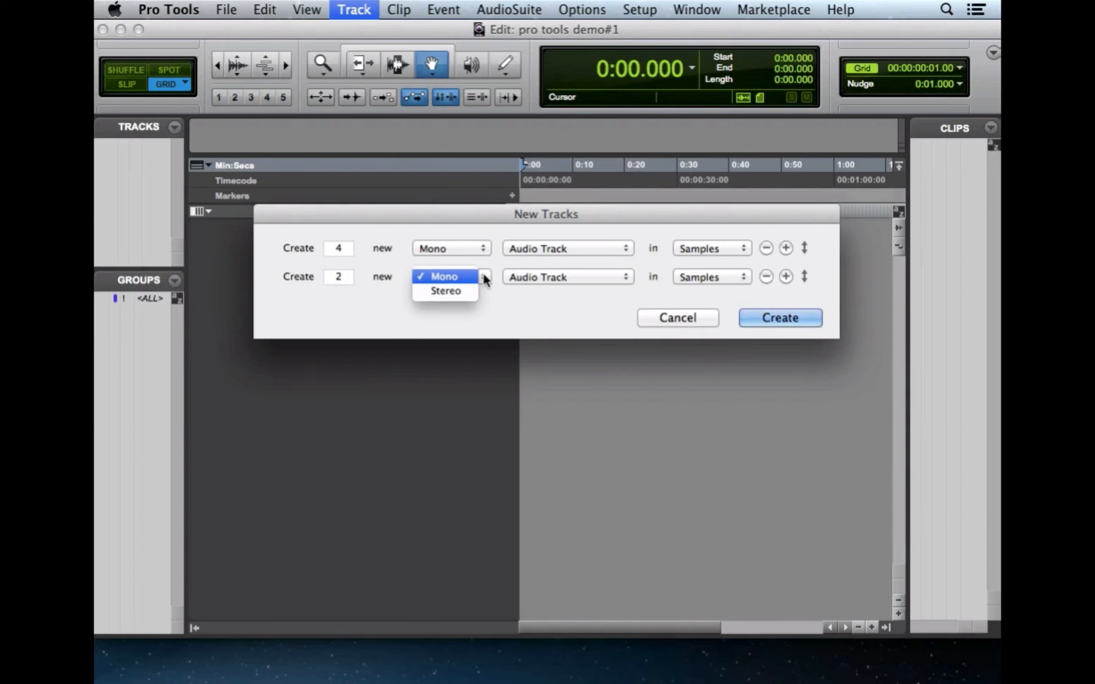
left_click(464, 290)
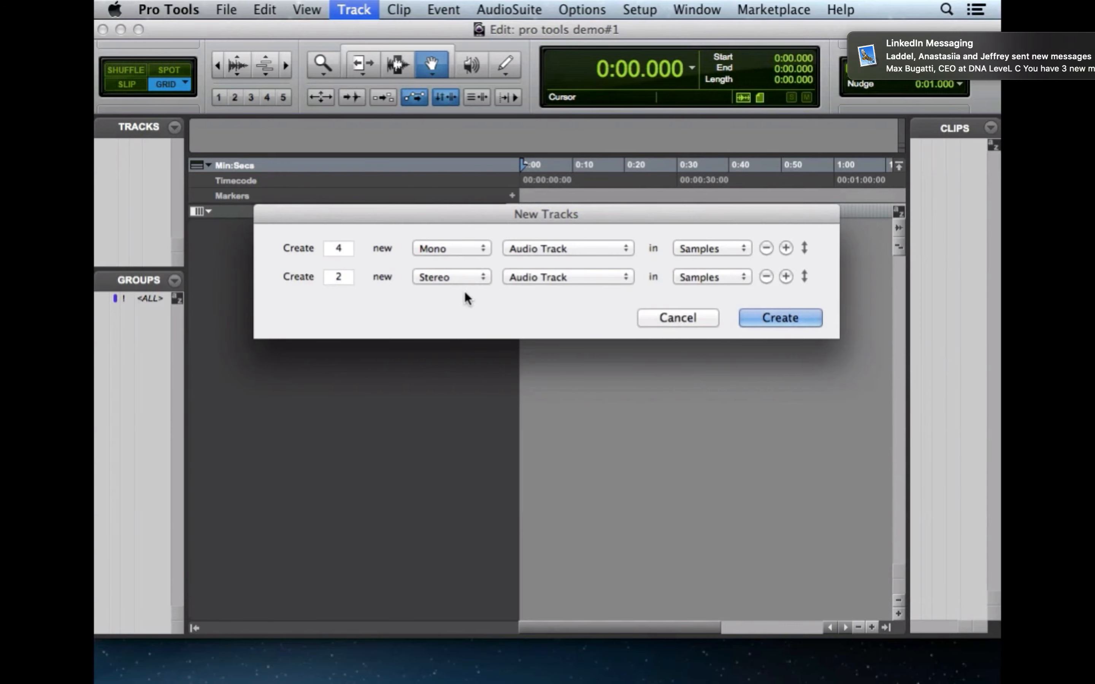
Add a third row to the new tracks setup for one stereo Aux Input.
left_click(786, 276)
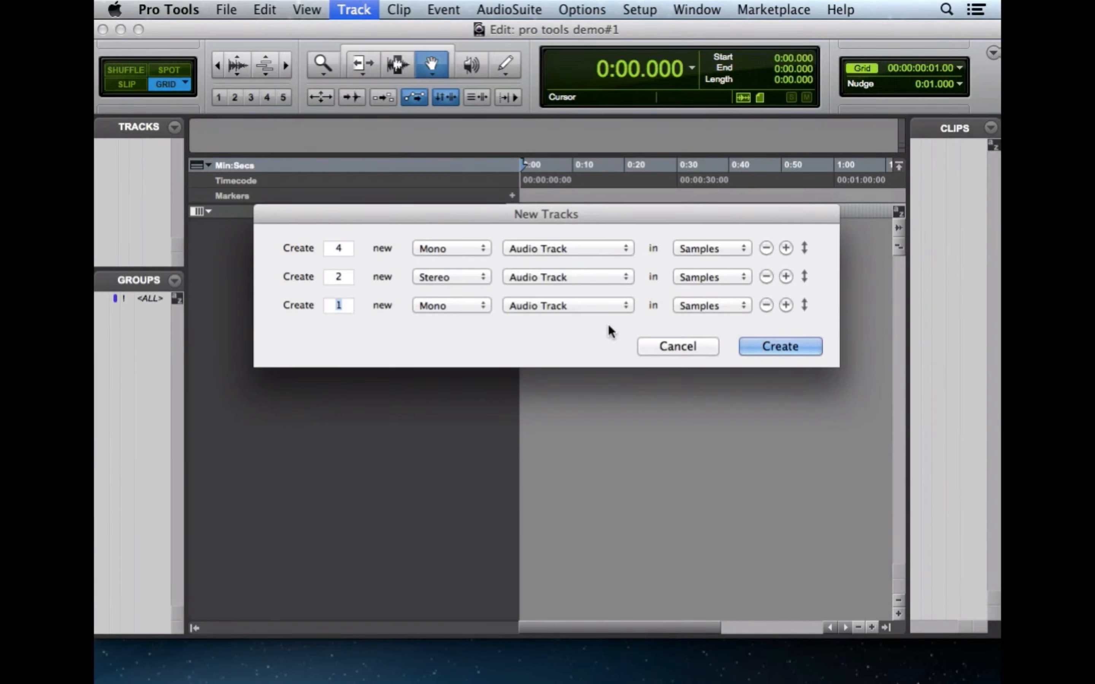
key("XF86AudioRaiseVolume")
key("XF86AudioLowerVolume")
key("super+Right")
key("super+Down")
Add a fourth row for one stereo master track and create all the specified tracks.
left_click(784, 303)
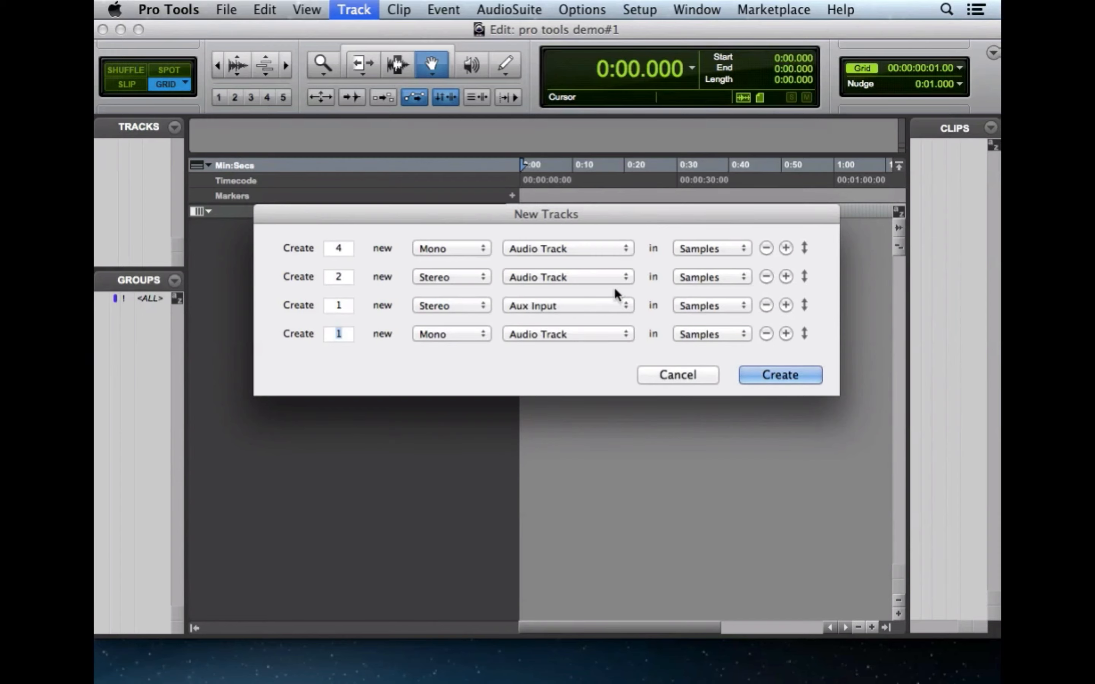
key("super+Right")
key("super+Down")
key("super+Down")
key("Return")
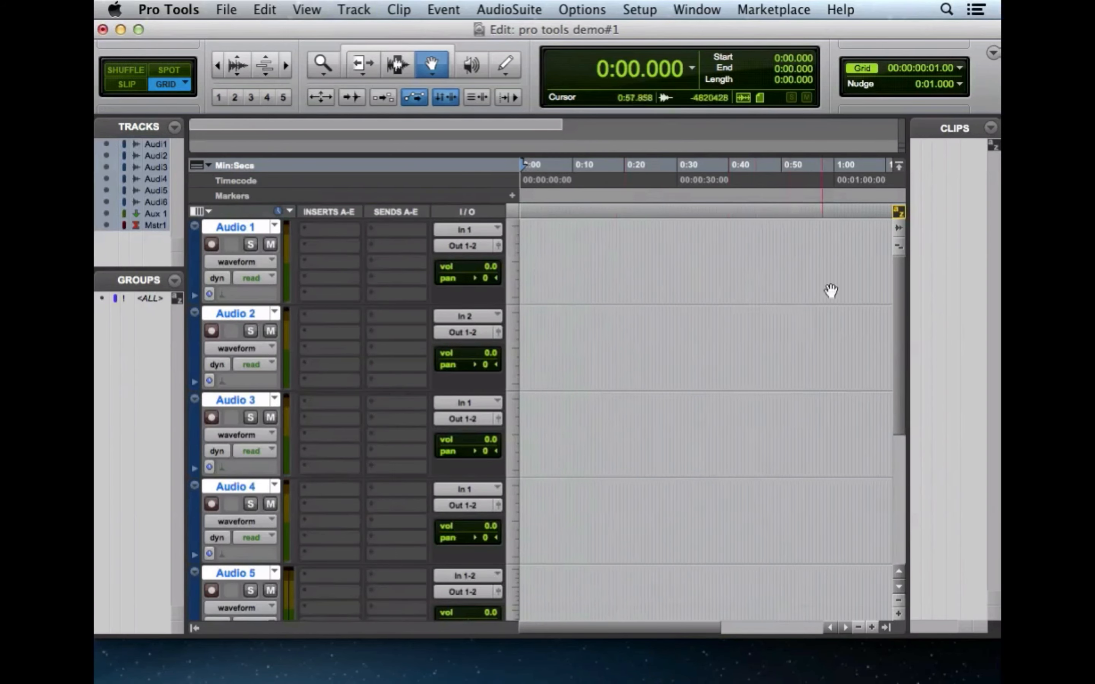
left_click_drag(899, 296, 830, 445)
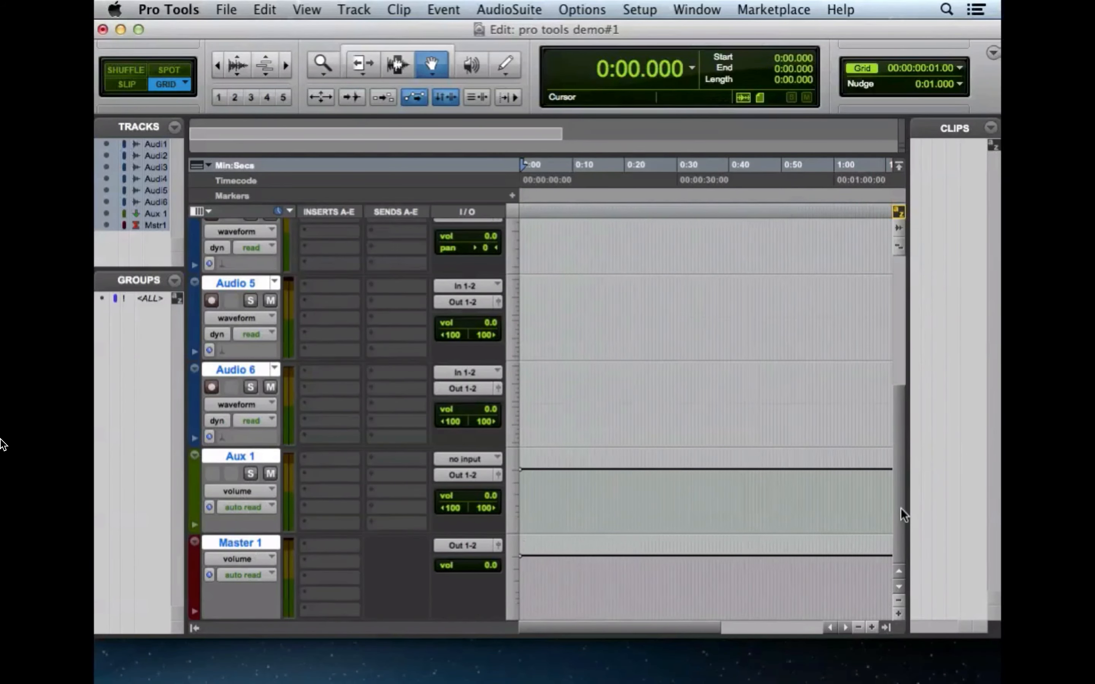
left_click_drag(901, 508, 896, 294)
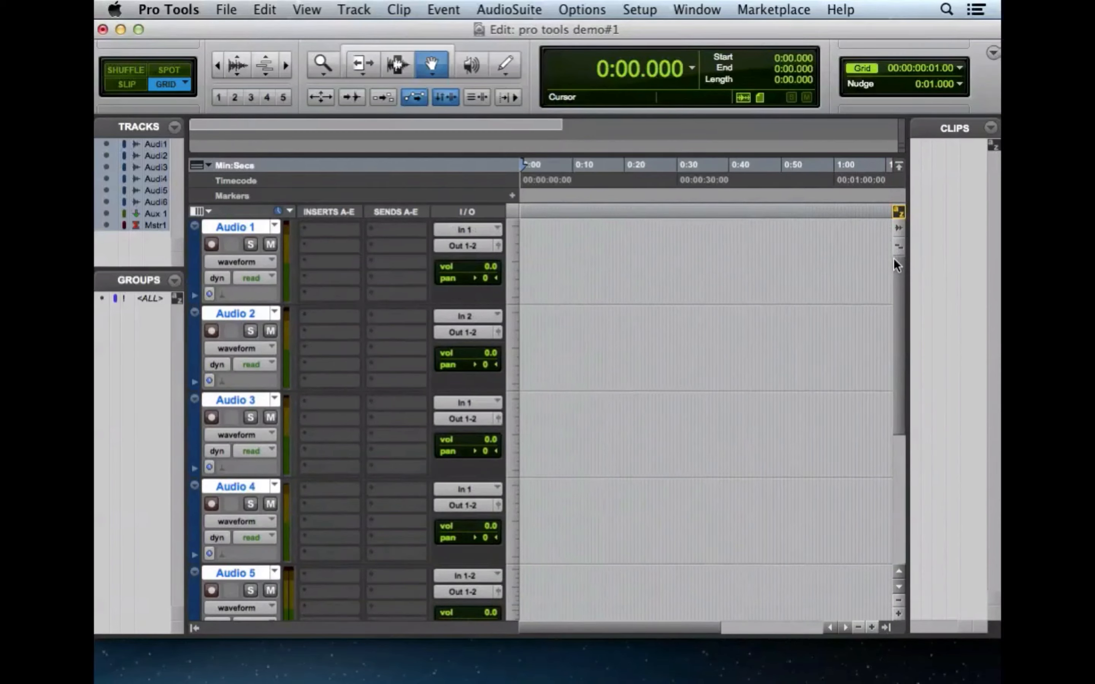
left_click(354, 9)
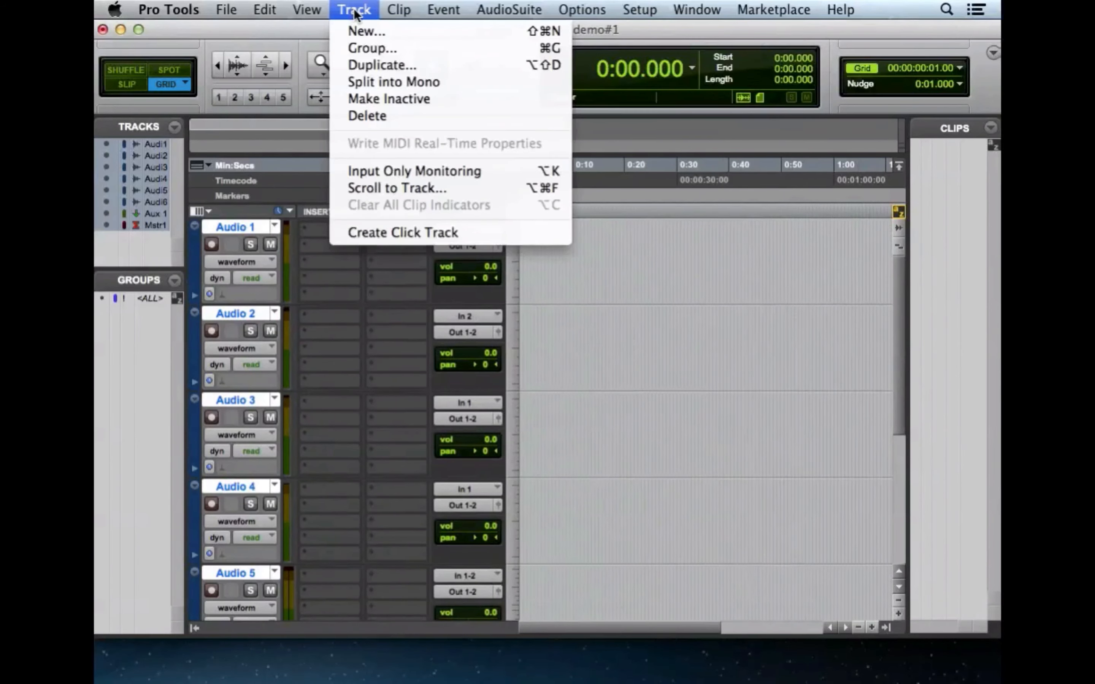
left_click(355, 10)
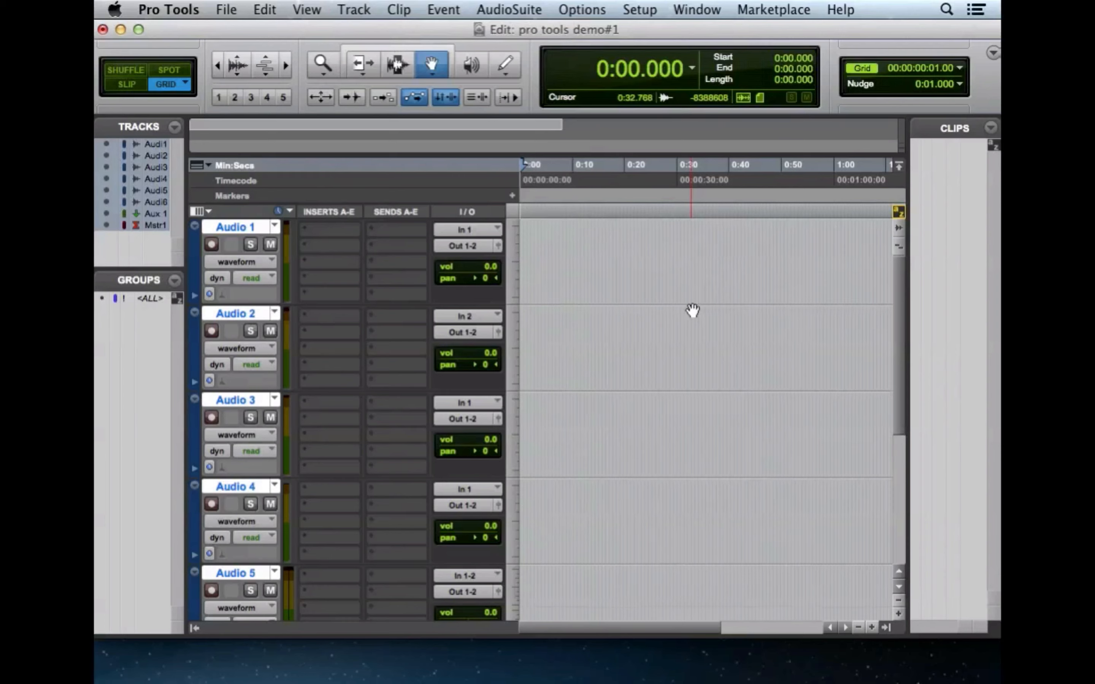
key("super+shift+n")
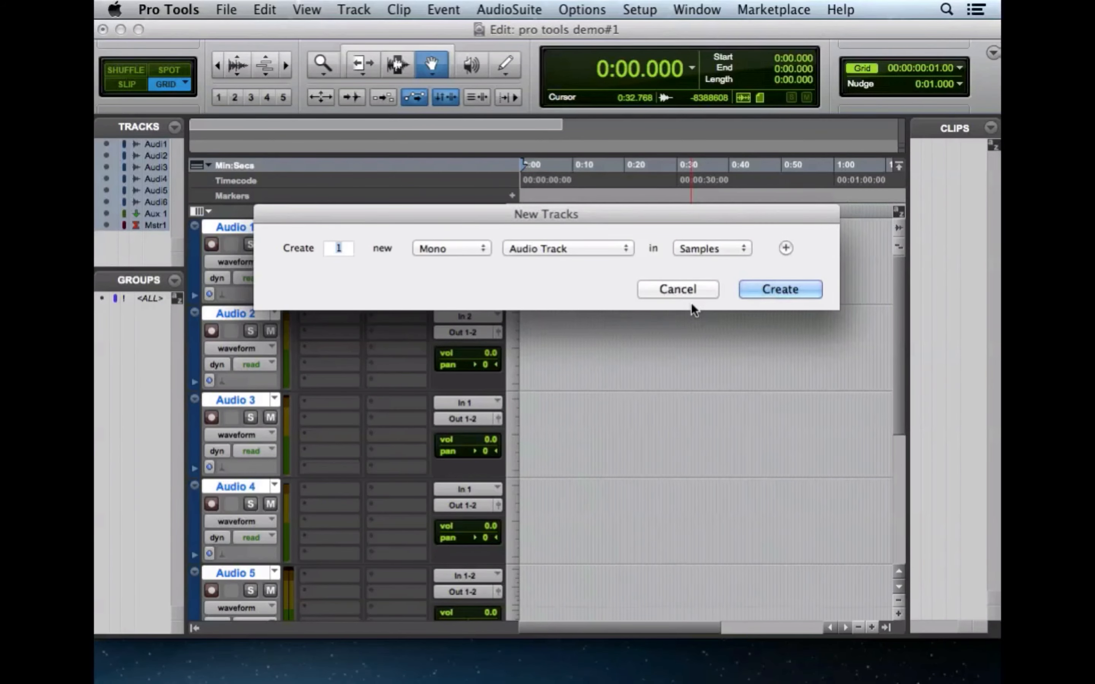
left_click(688, 289)
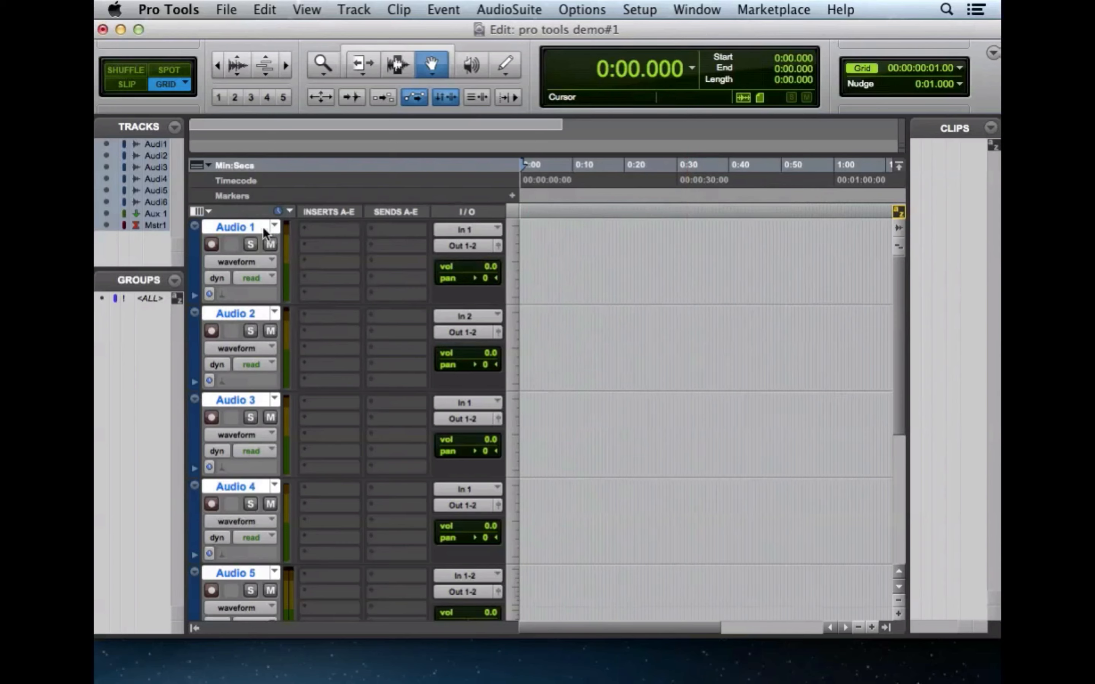
Rename the four mono audio tracks, in order, as "dialog", "foley", "sfx" and "footsteps".
double_click(251, 226)
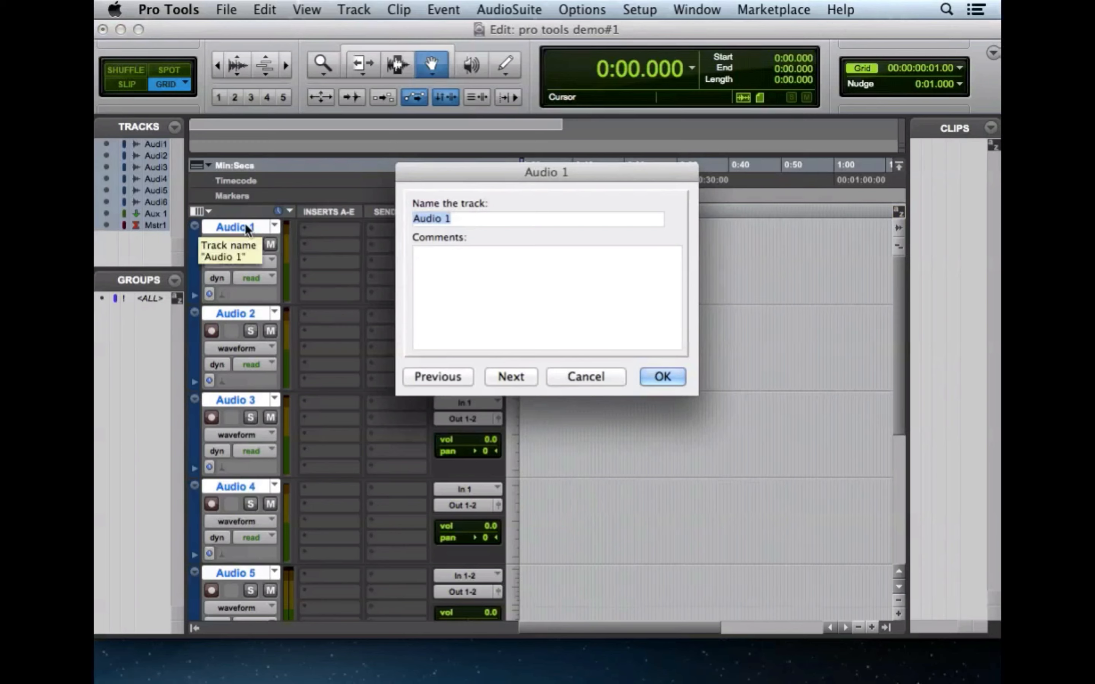
type("dialog")
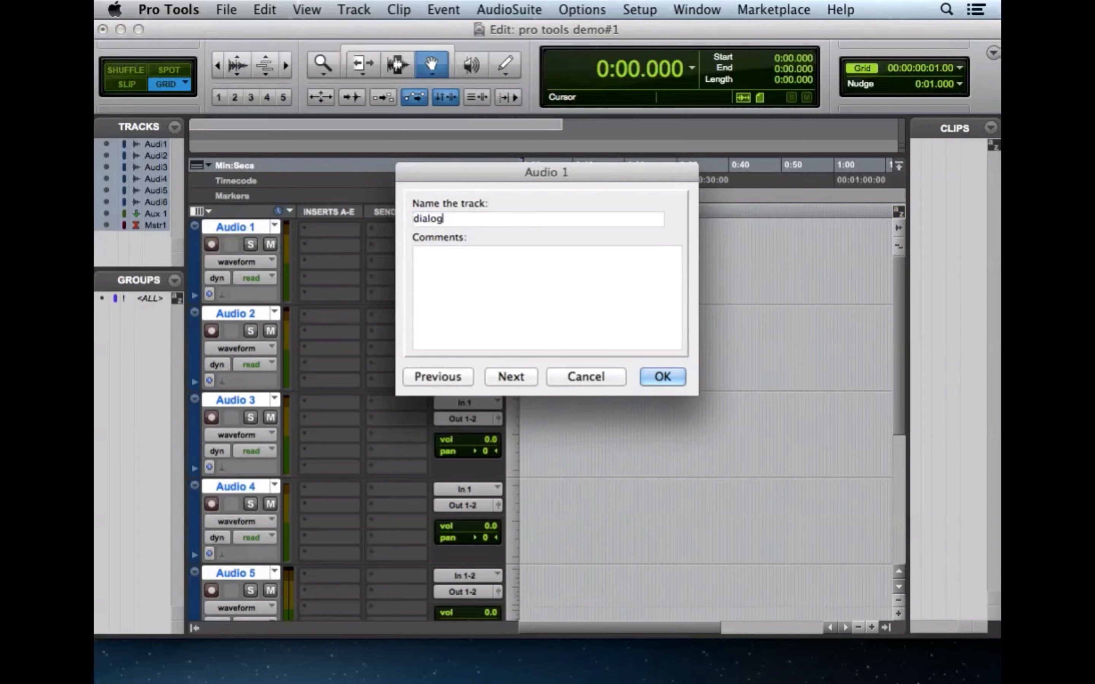
left_click(513, 375)
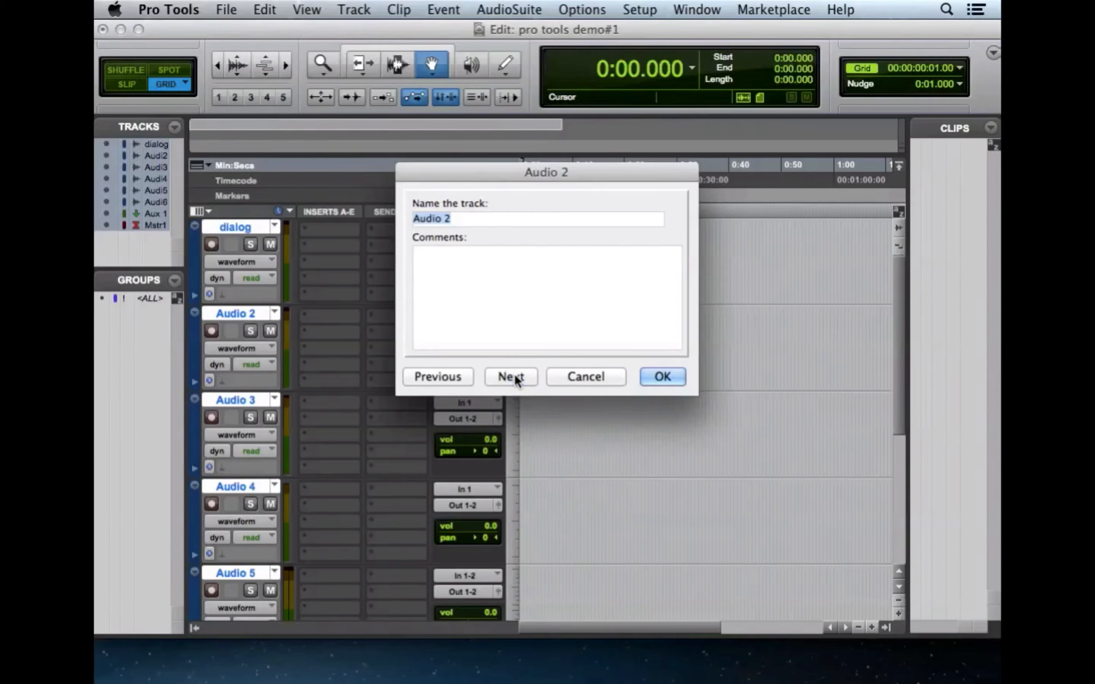
type("foley")
left_click(513, 374)
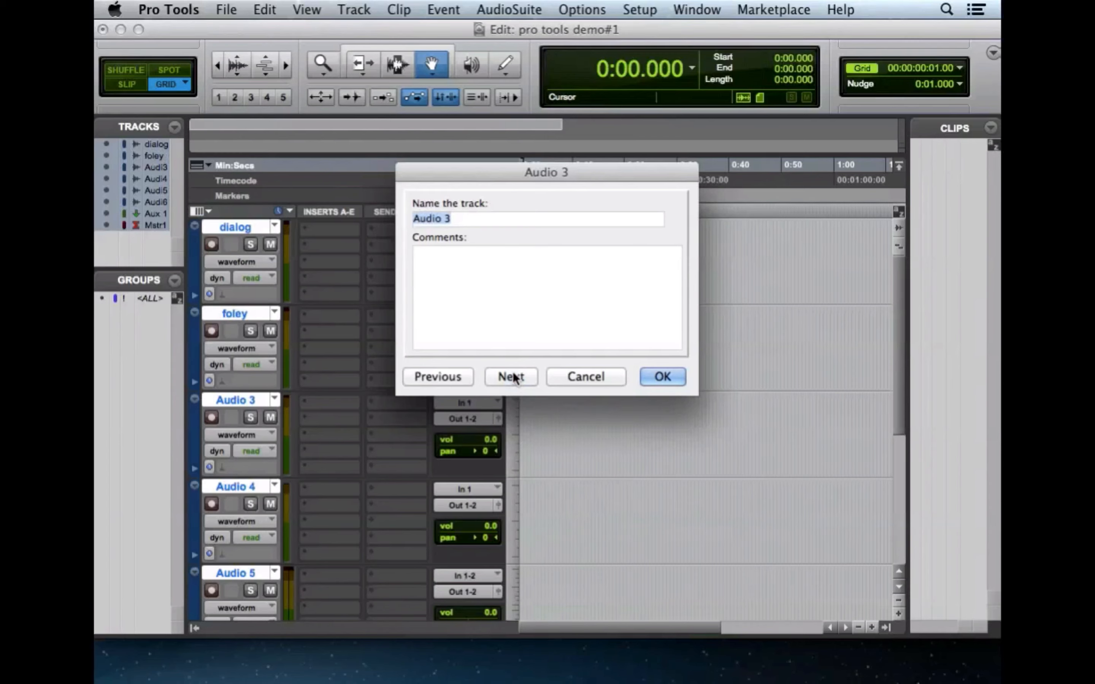
type("sfx")
left_click(513, 373)
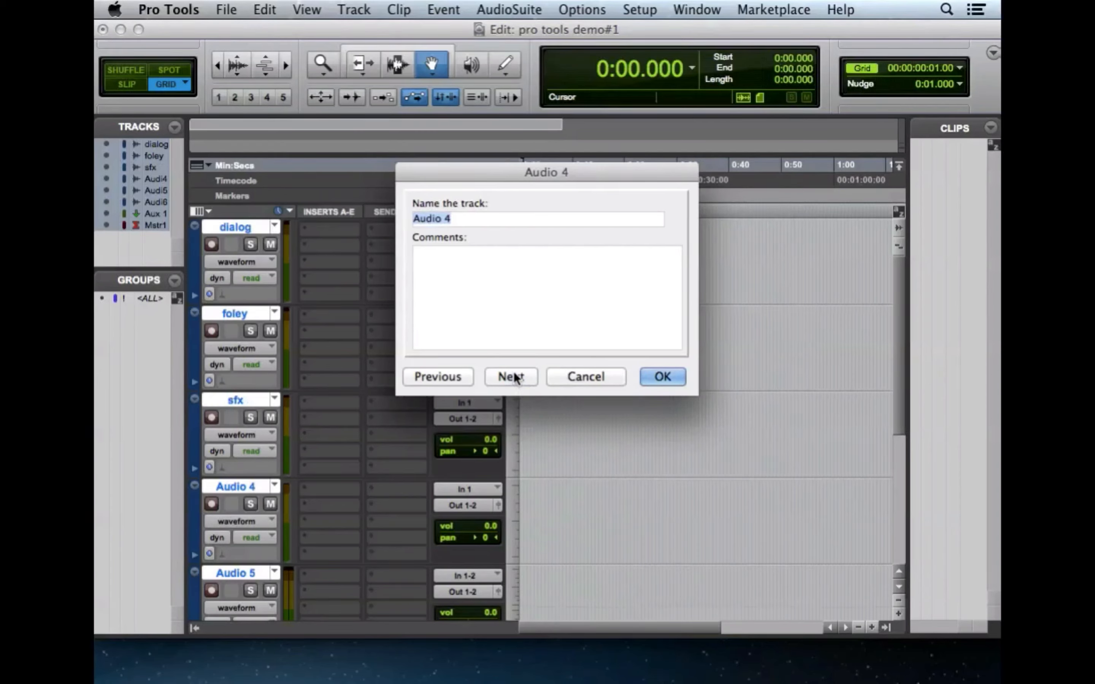
type("footsteps")
left_click(516, 375)
Name the two stereo audio tracks "music bed #1" and "music bed #2", and the aux track "Reverb".
type("musi")
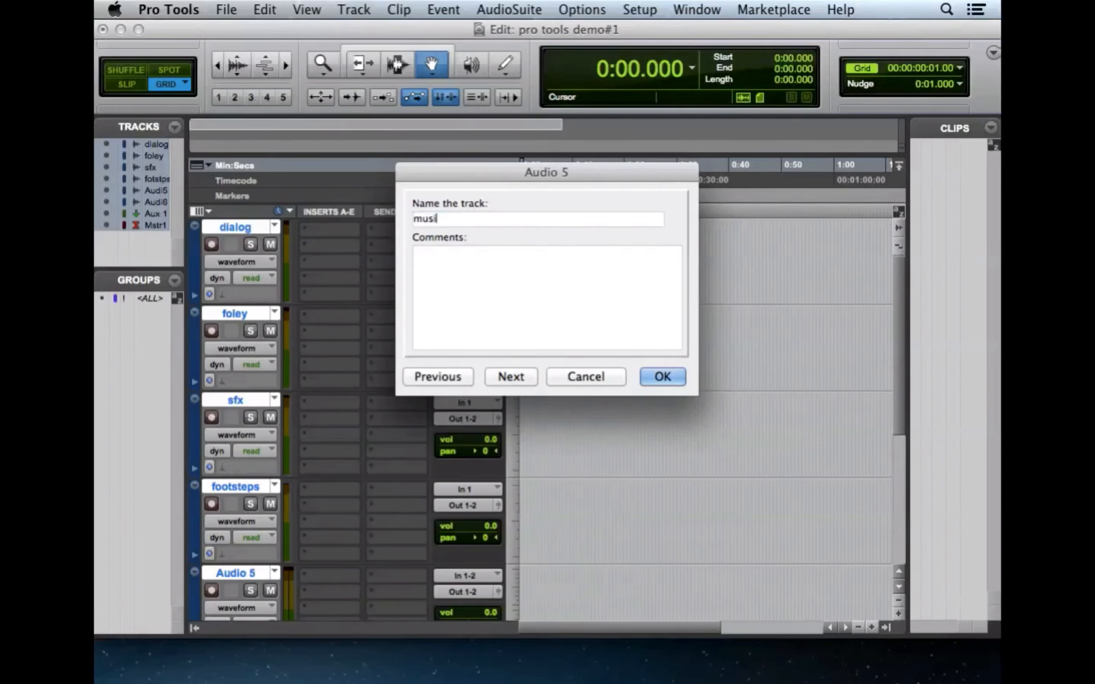
type("c bed #1")
left_click(510, 378)
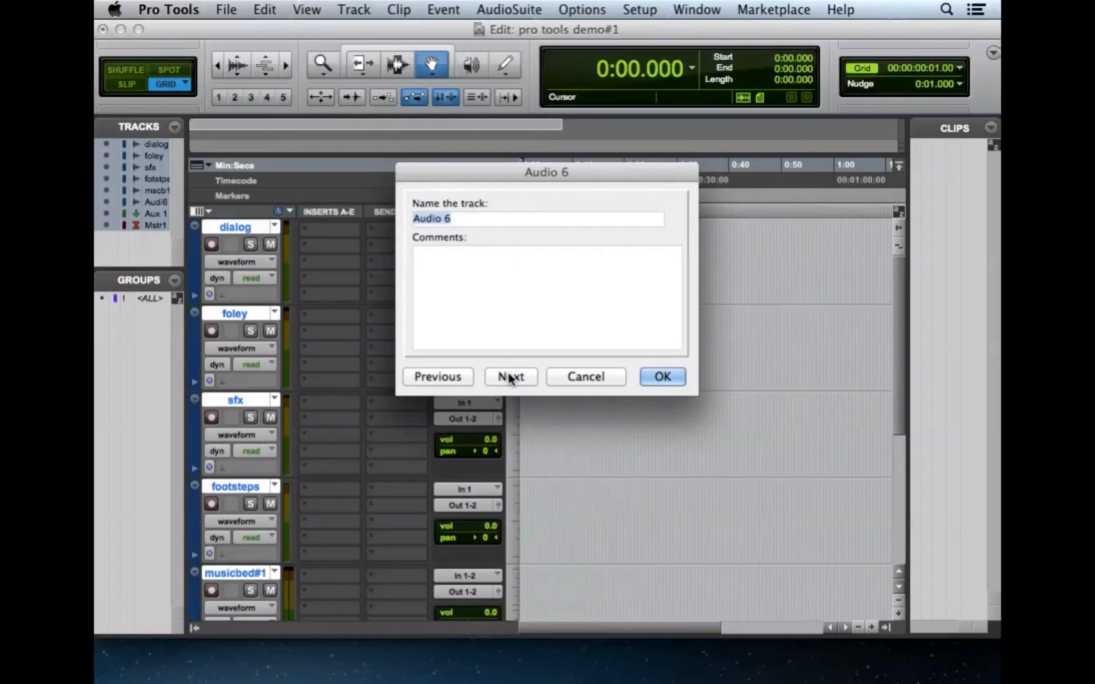
type("music bed #2")
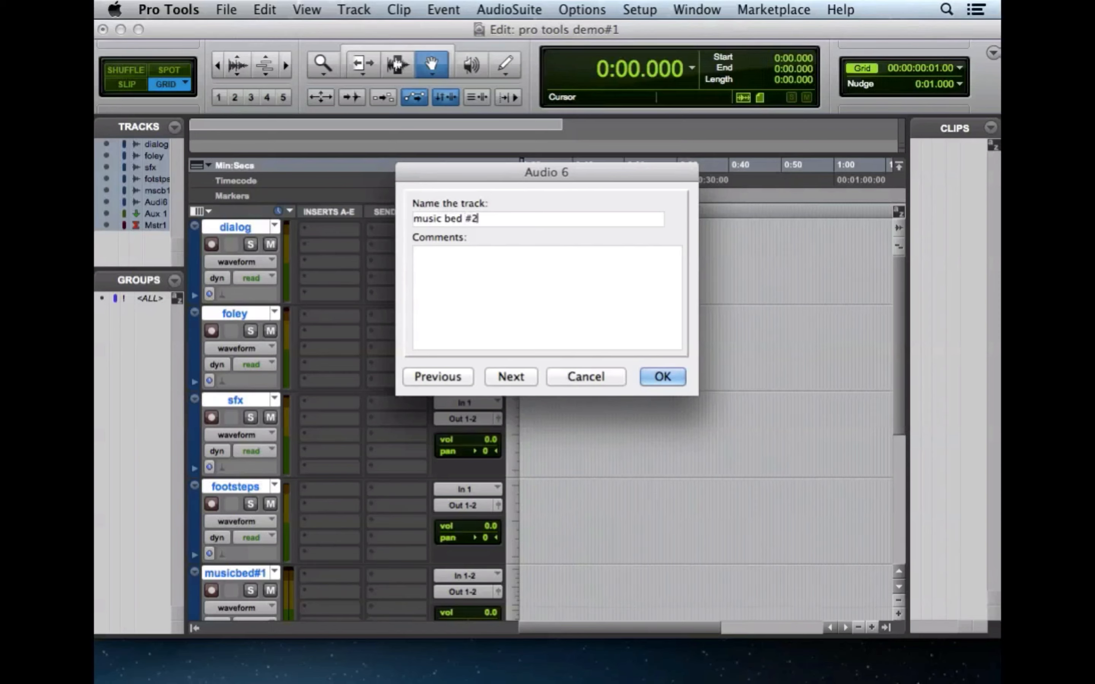
left_click(512, 375)
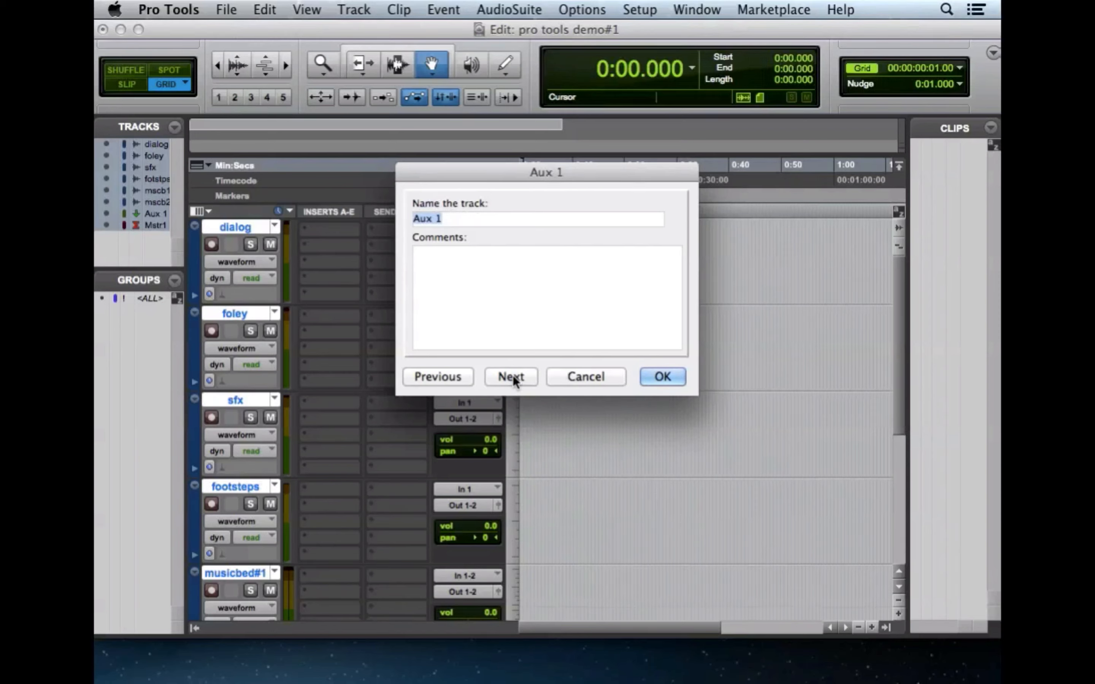
type("Reverb")
left_click(652, 373)
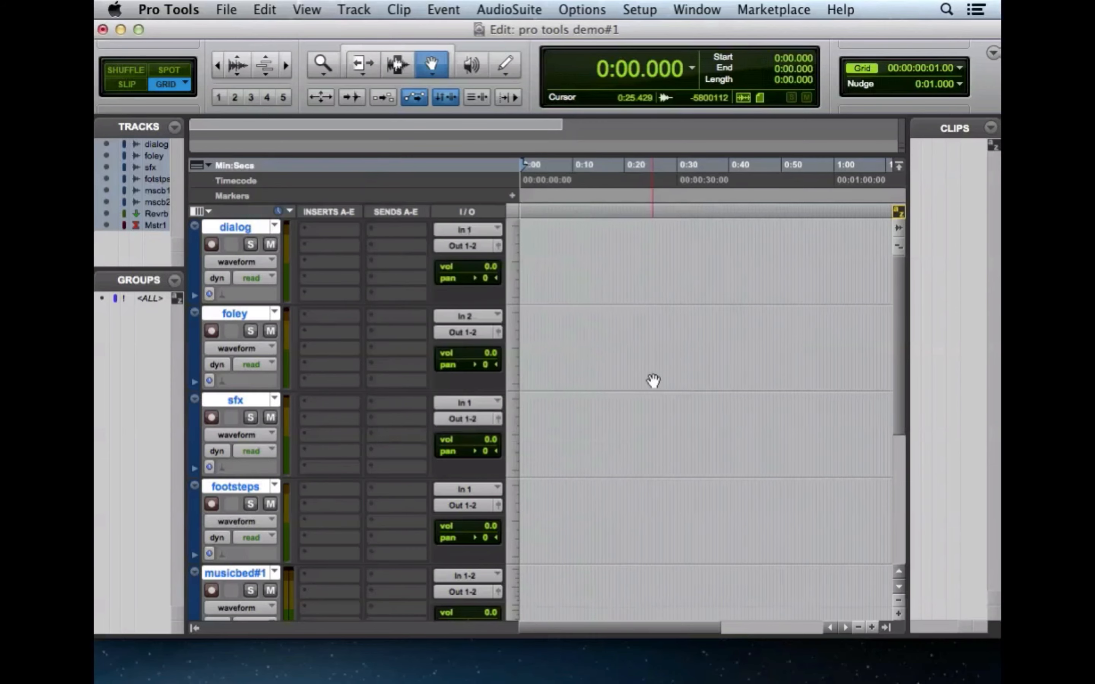
Widen the Clips list beside the timeline.
left_click_drag(899, 319, 895, 286)
left_click_drag(853, 187, 853, 187)
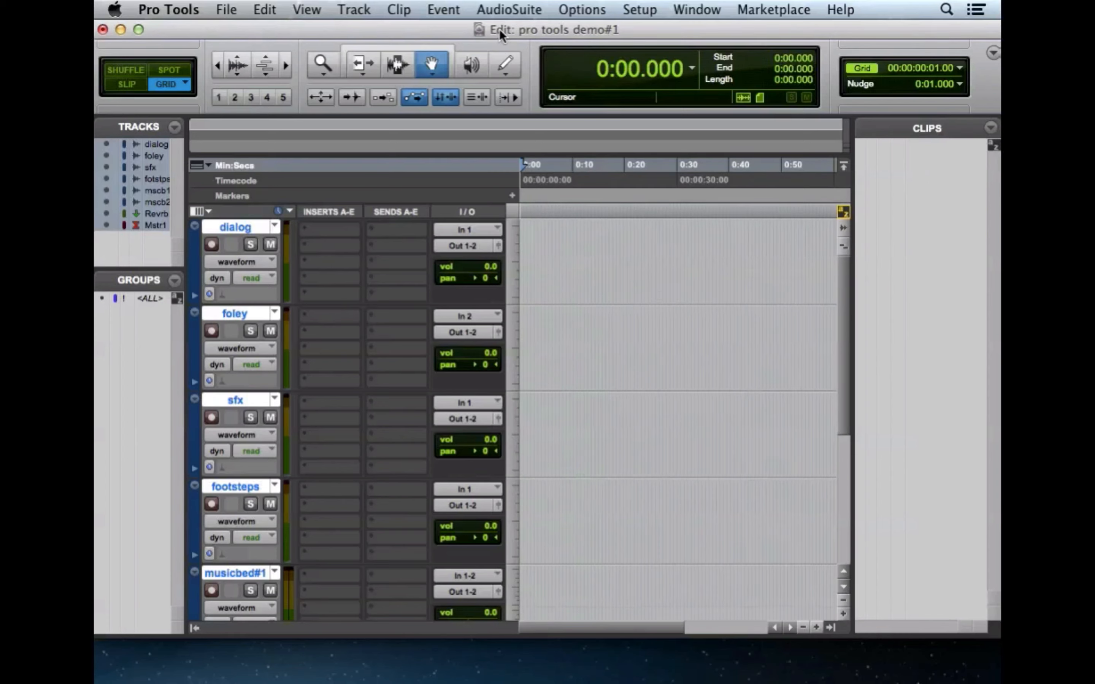
View the session's channel strips in the Mix window and return to the Edit window.
left_click(690, 12)
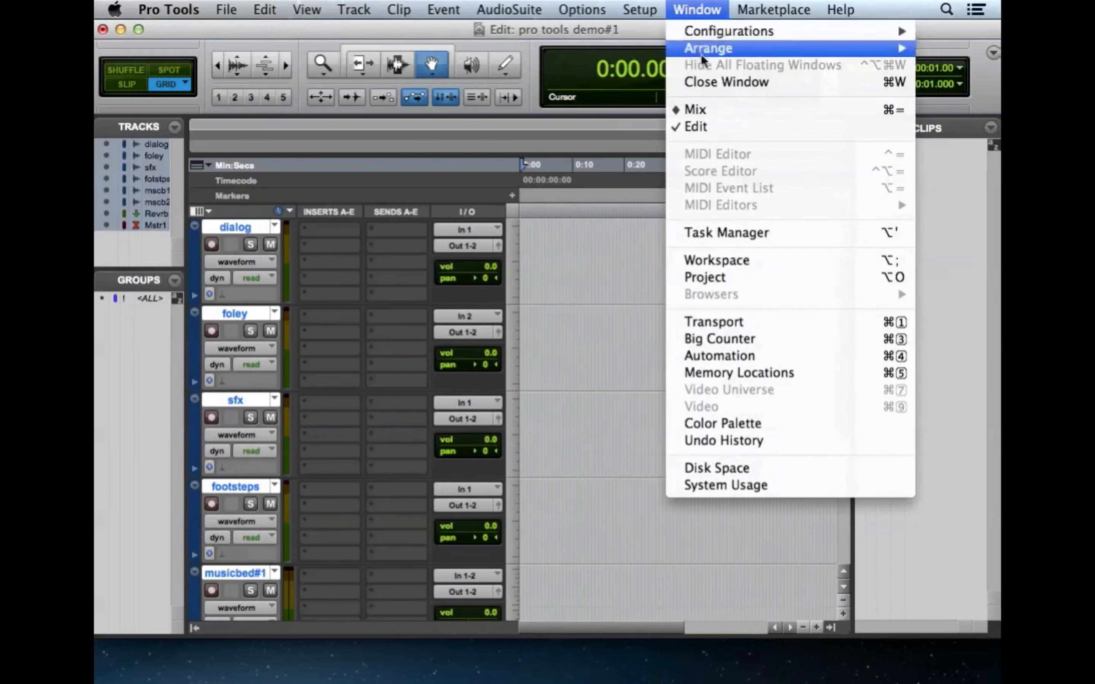
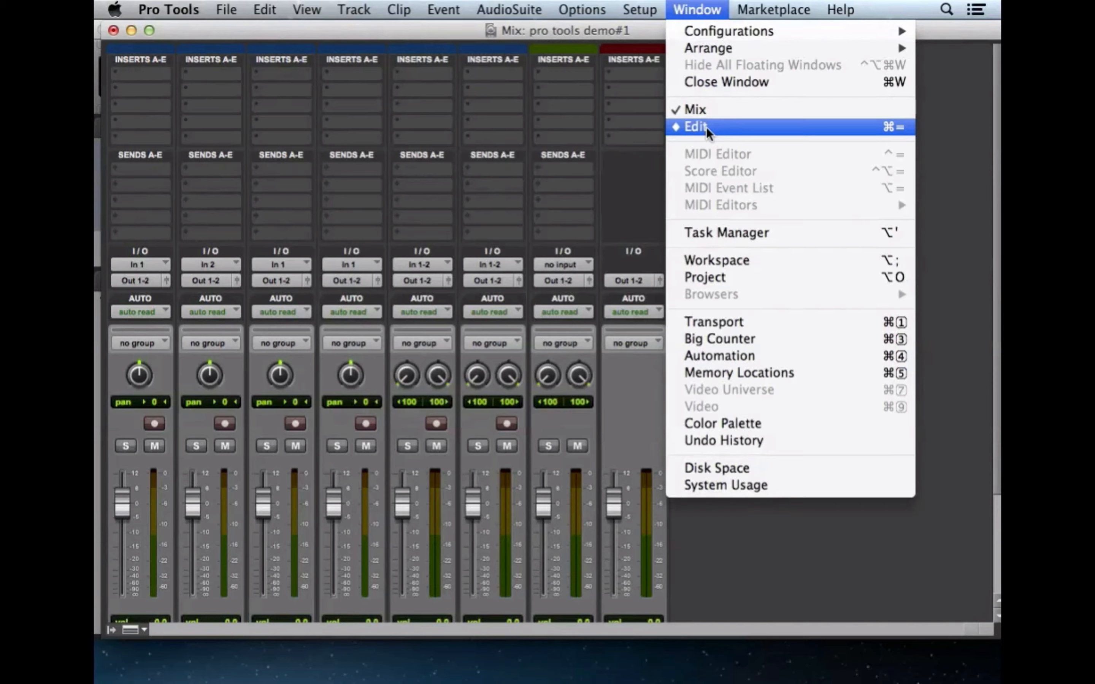
left_click(945, 81)
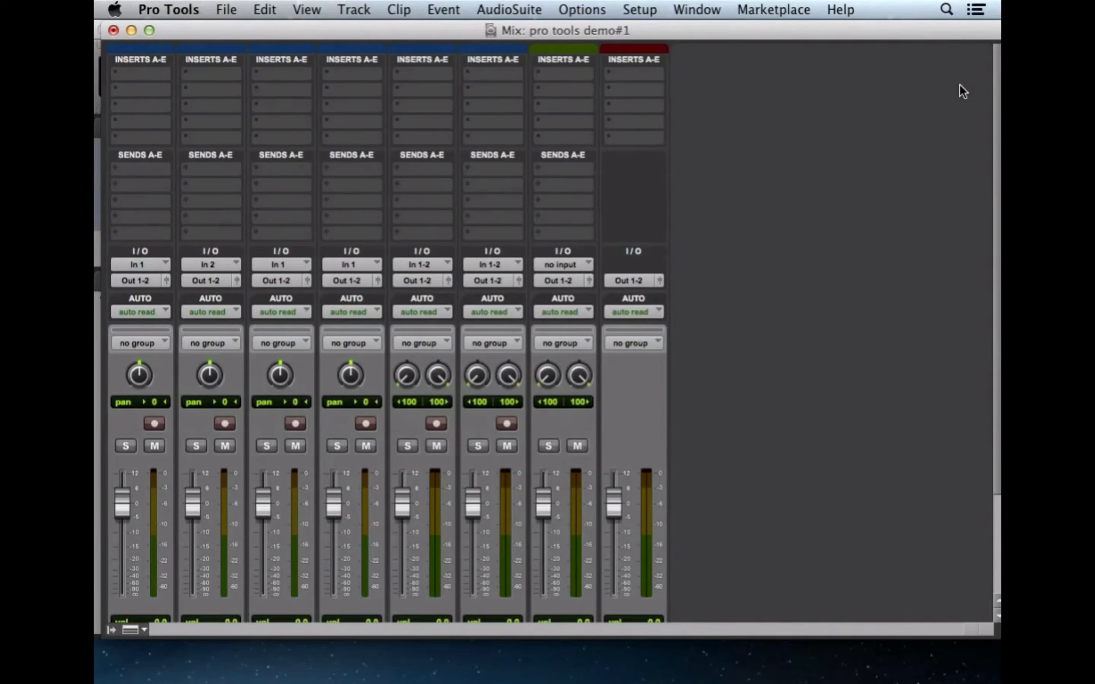
key("super+equal")
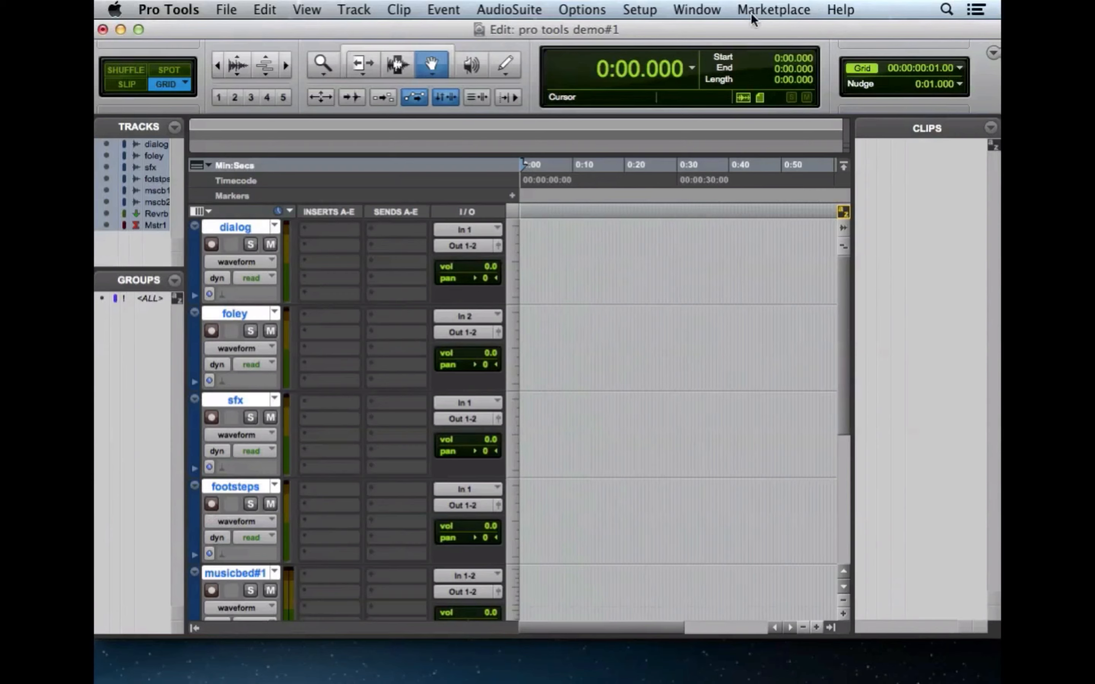
left_click_drag(726, 24, 728, 22)
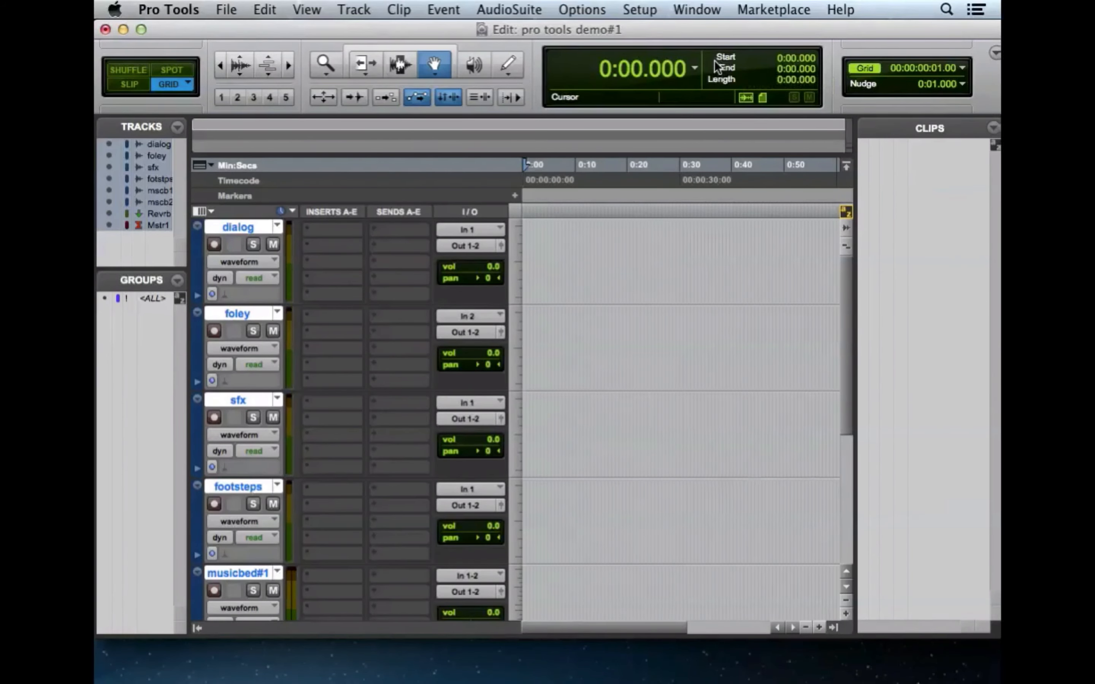
Cycle repeatedly through the Shuffle, Spot, Slip and Grid edit modes, ending on Grid.
left_click(119, 70)
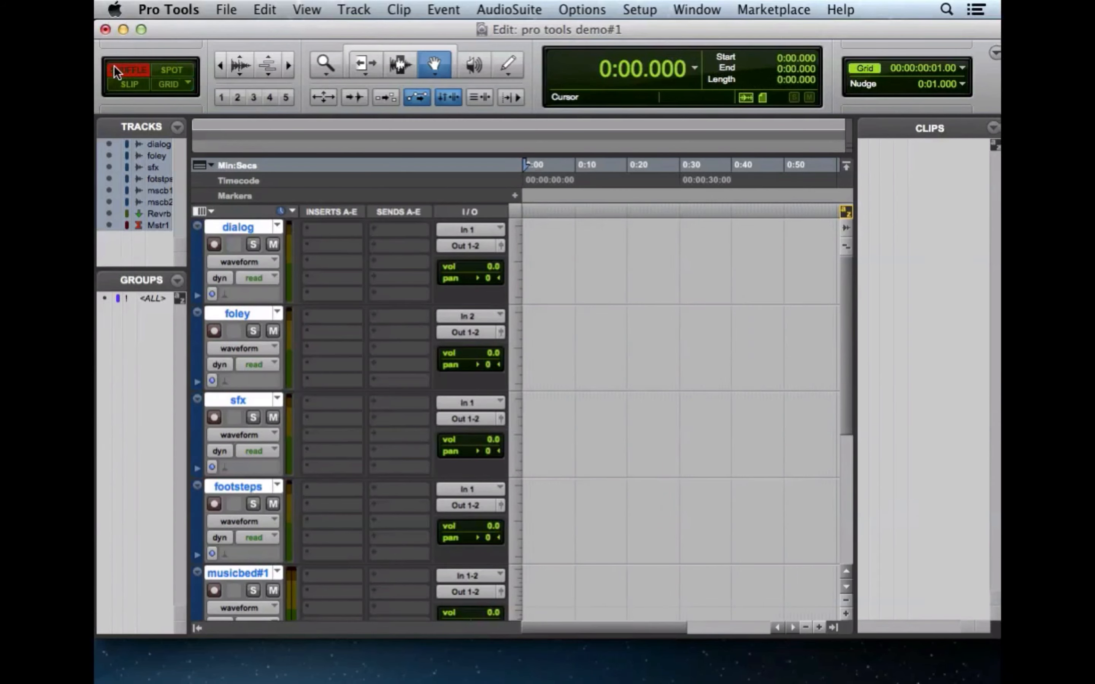
left_click(176, 69)
left_click(130, 84)
left_click(165, 83)
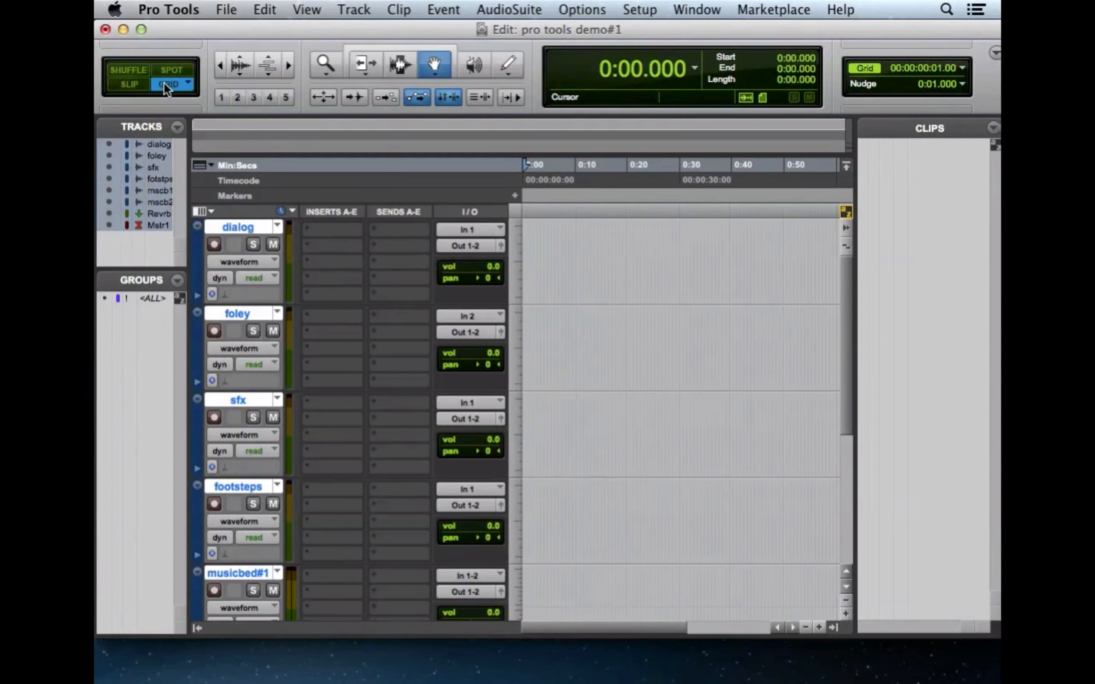
left_click(135, 82)
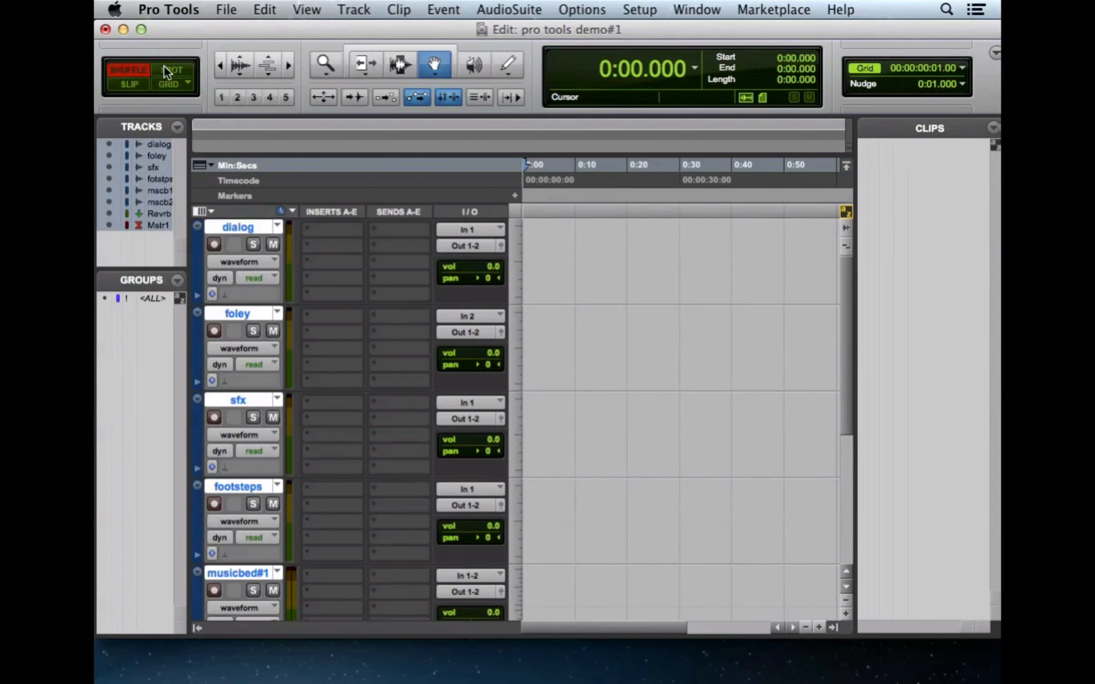
left_click(165, 68)
left_click(133, 83)
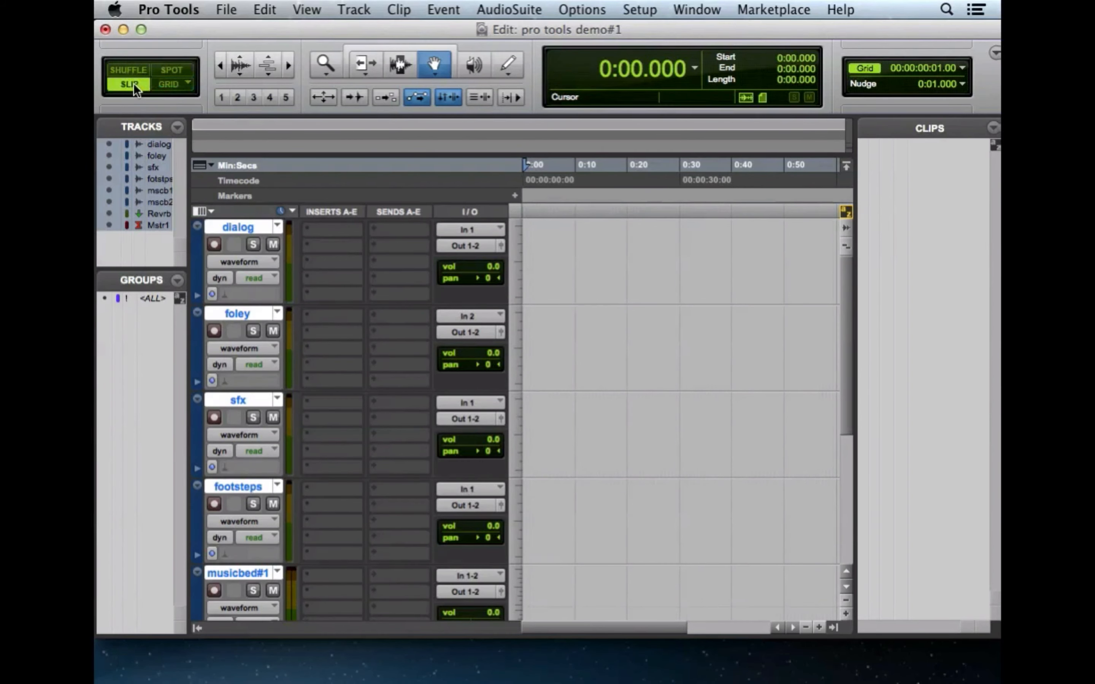
left_click(130, 71)
left_click(168, 80)
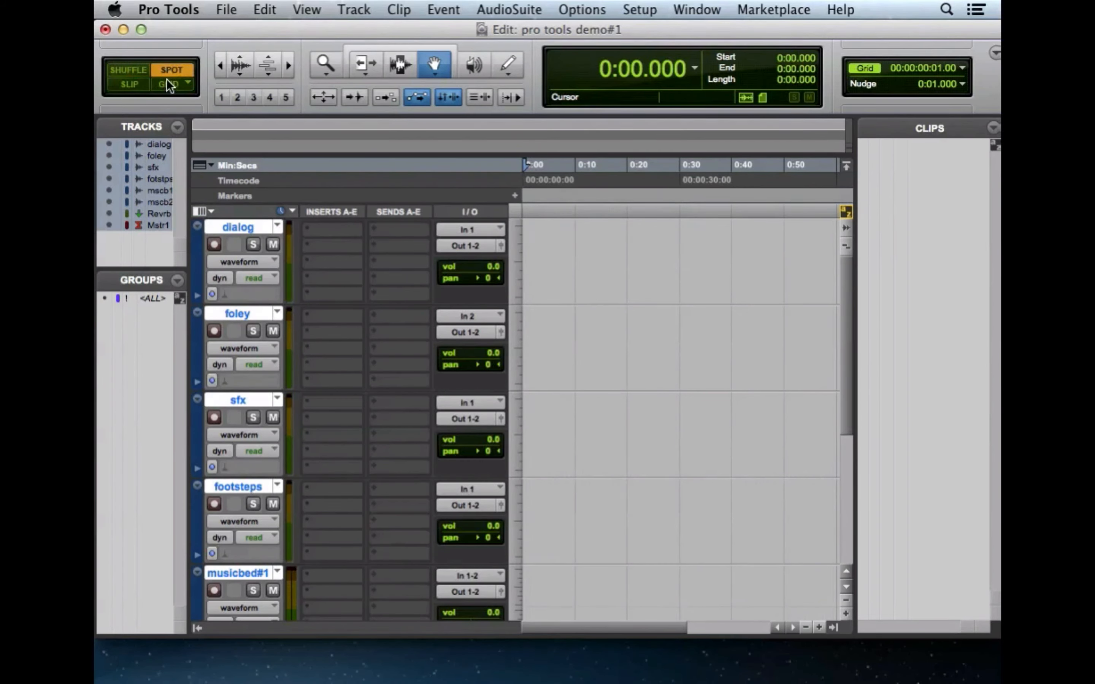
left_click(135, 79)
left_click(133, 67)
left_click(165, 67)
left_click(170, 79)
left_click(131, 80)
left_click(131, 69)
left_click(166, 67)
left_click(165, 80)
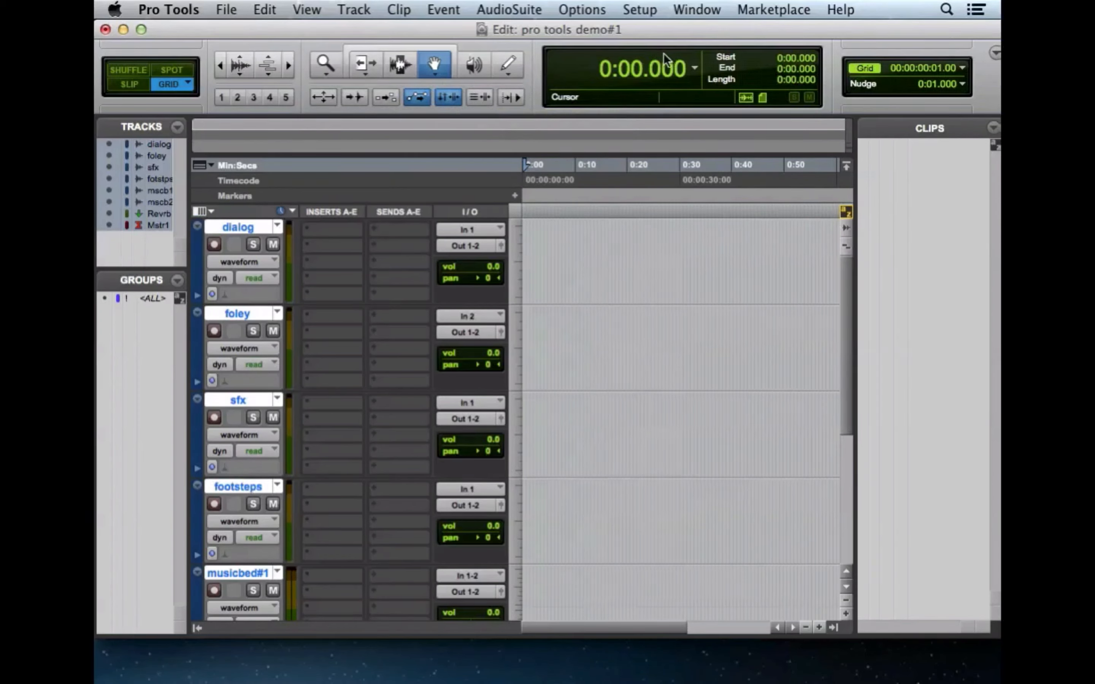
Show the sub counter and set it to Timecode, keeping the main counter on Min:Secs.
left_click(695, 66)
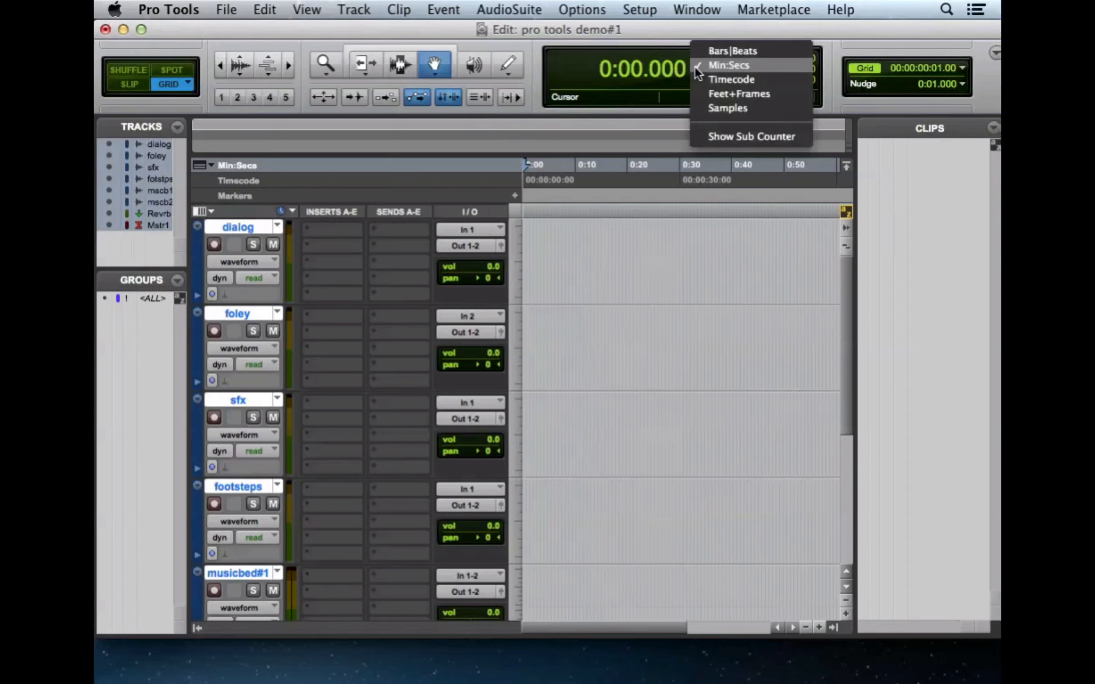
left_click(721, 130)
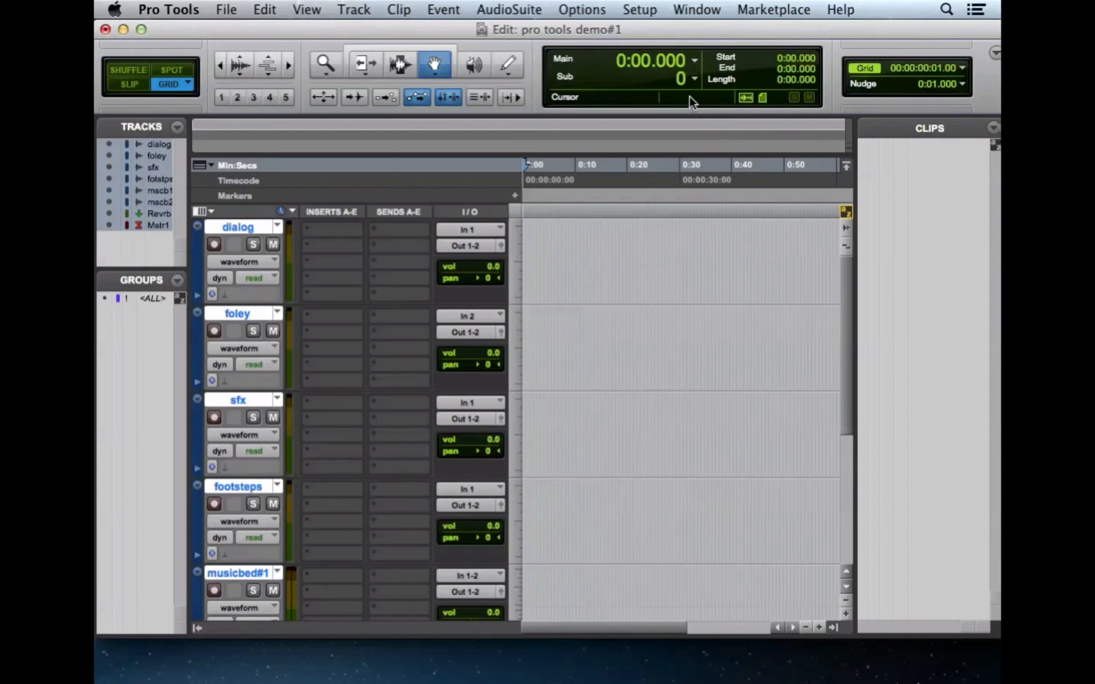
left_click(691, 58)
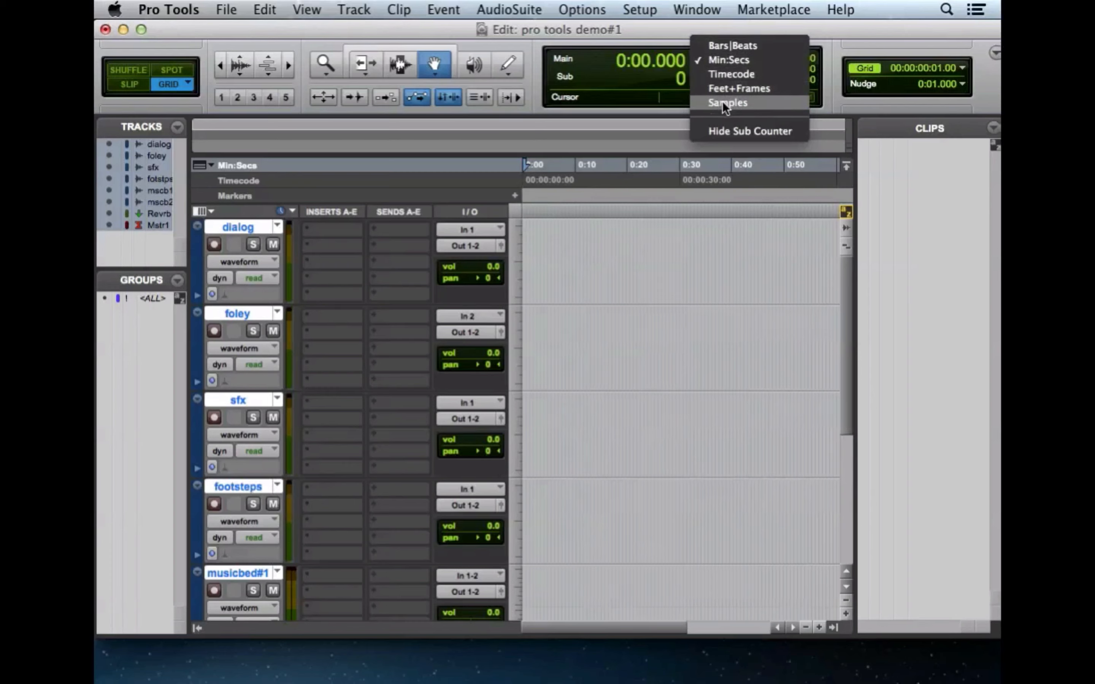
left_click(719, 59)
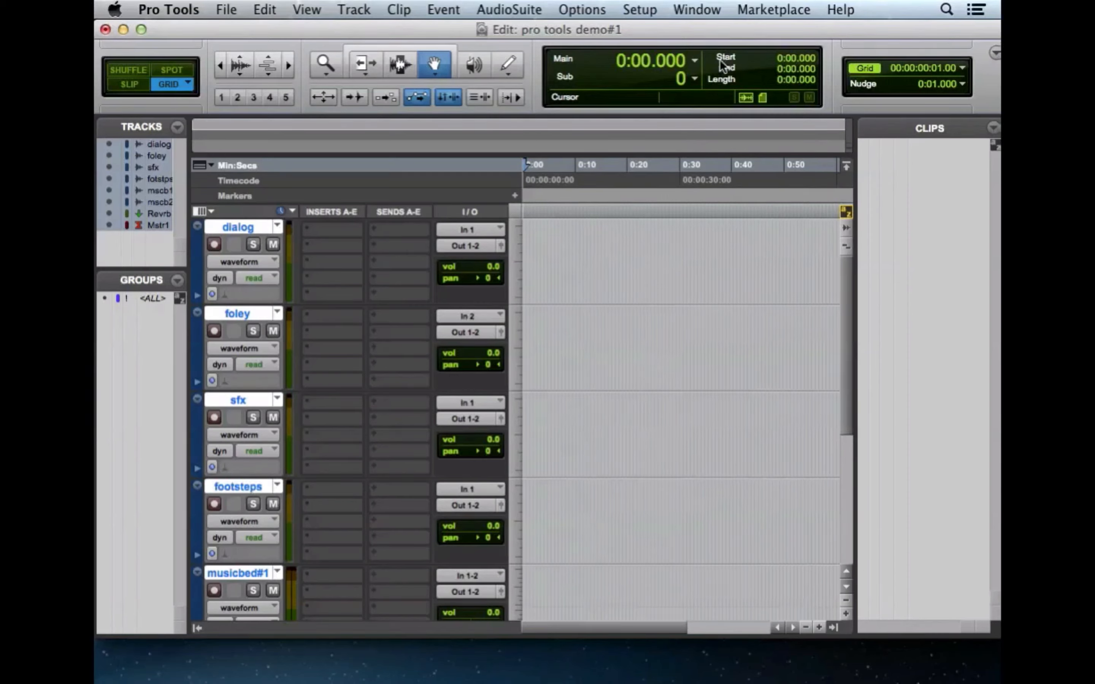
left_click(693, 78)
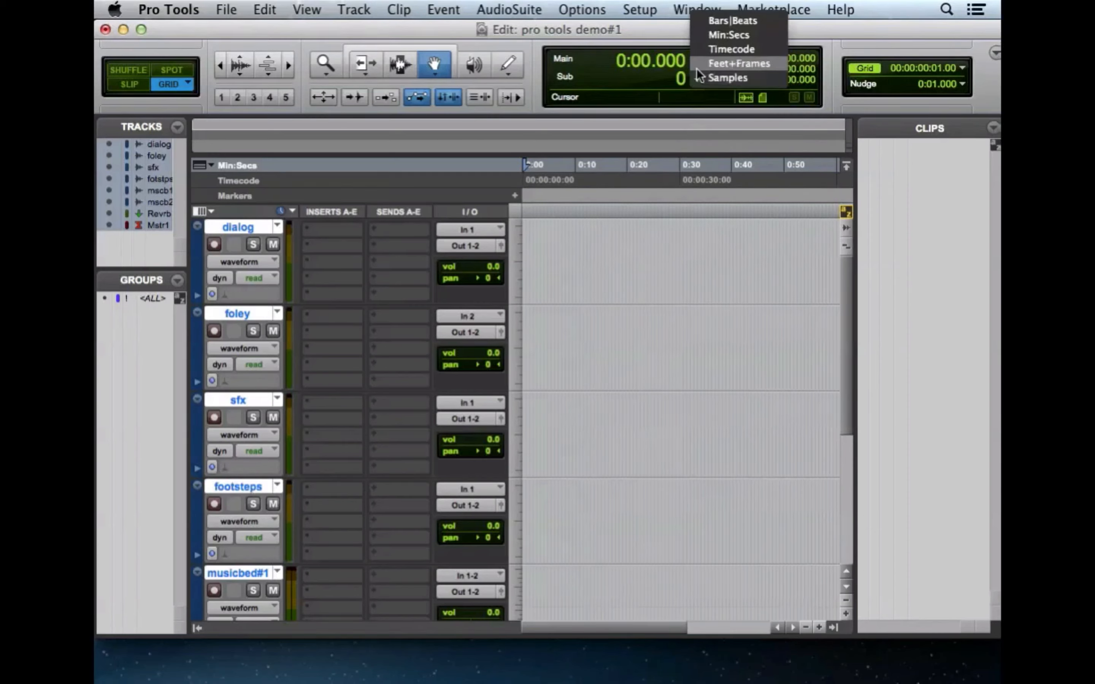
left_click(705, 48)
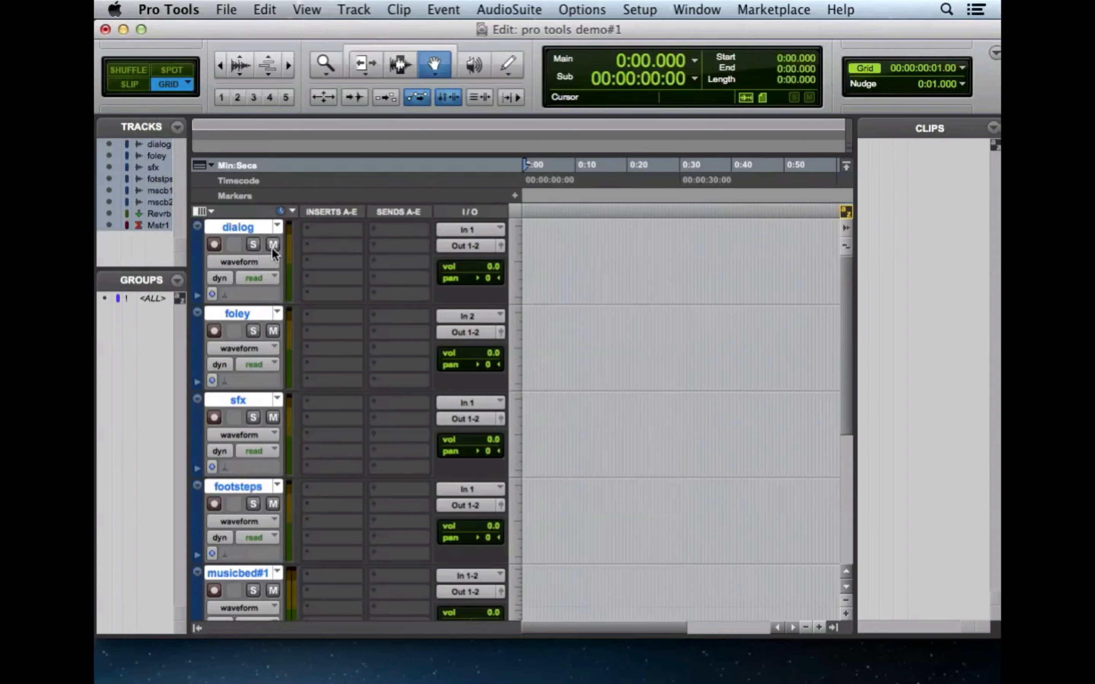
Toggle record-enable on the dialog track.
left_click(214, 244)
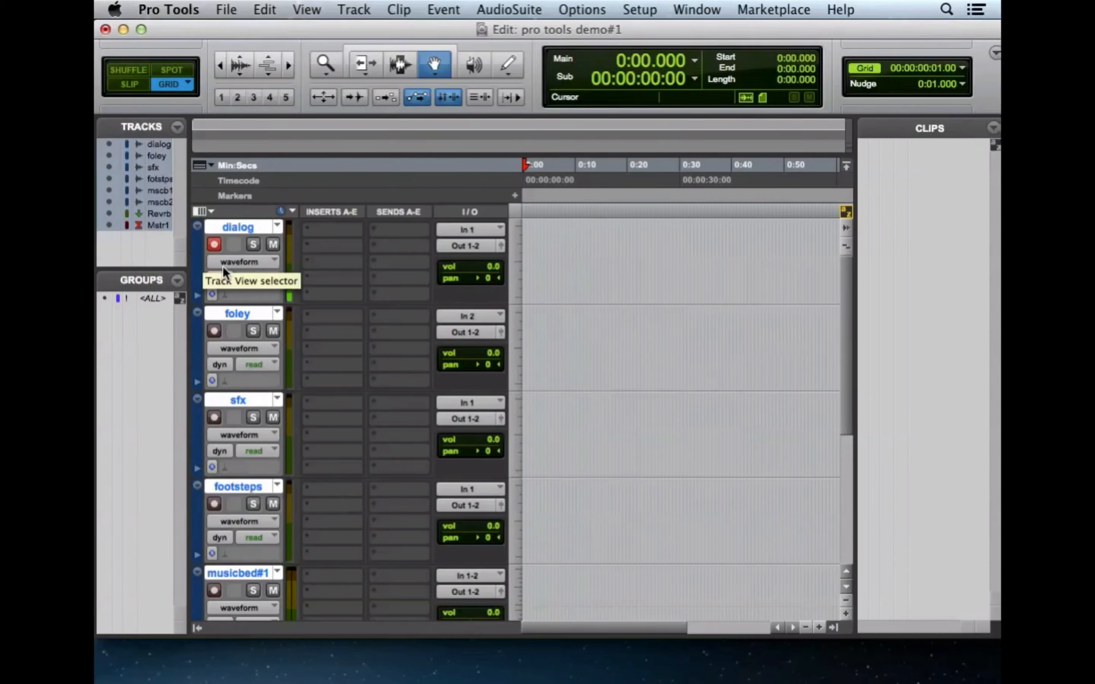
left_click(215, 243)
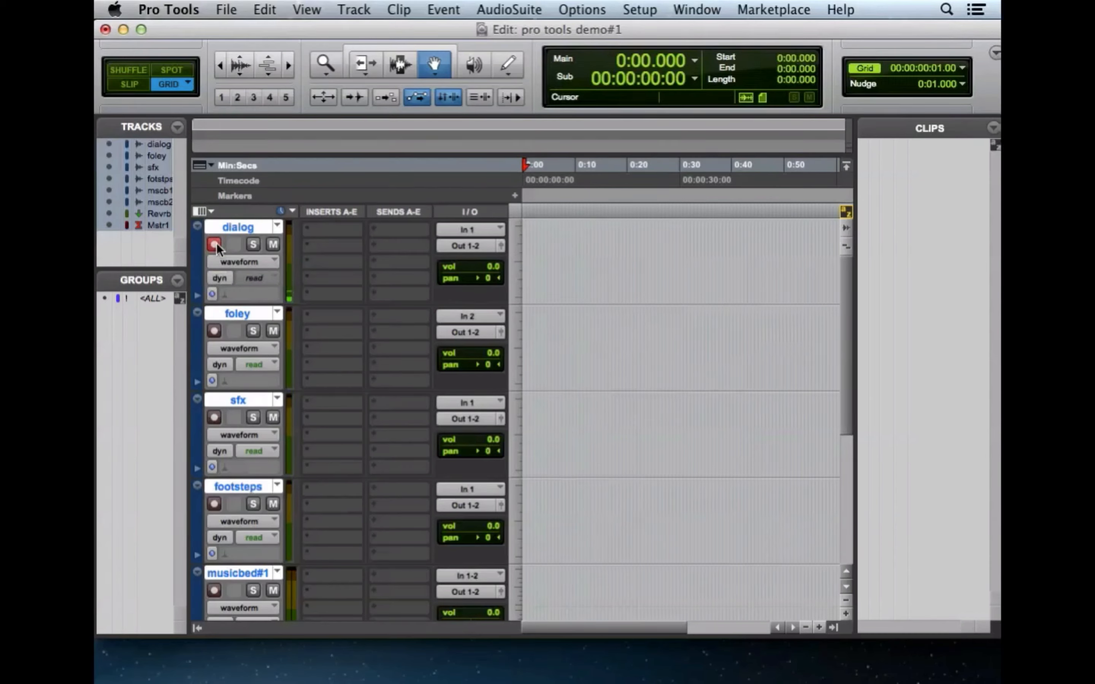
Toggle solo and mute on and off for the dialog track.
left_click(251, 242)
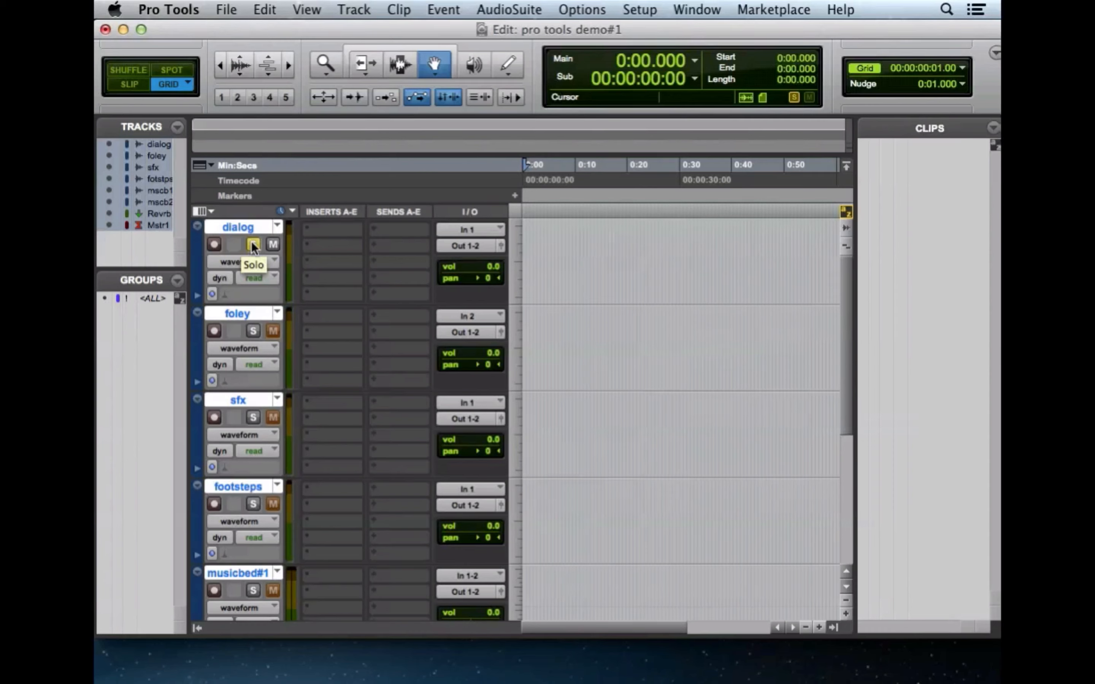
left_click(252, 243)
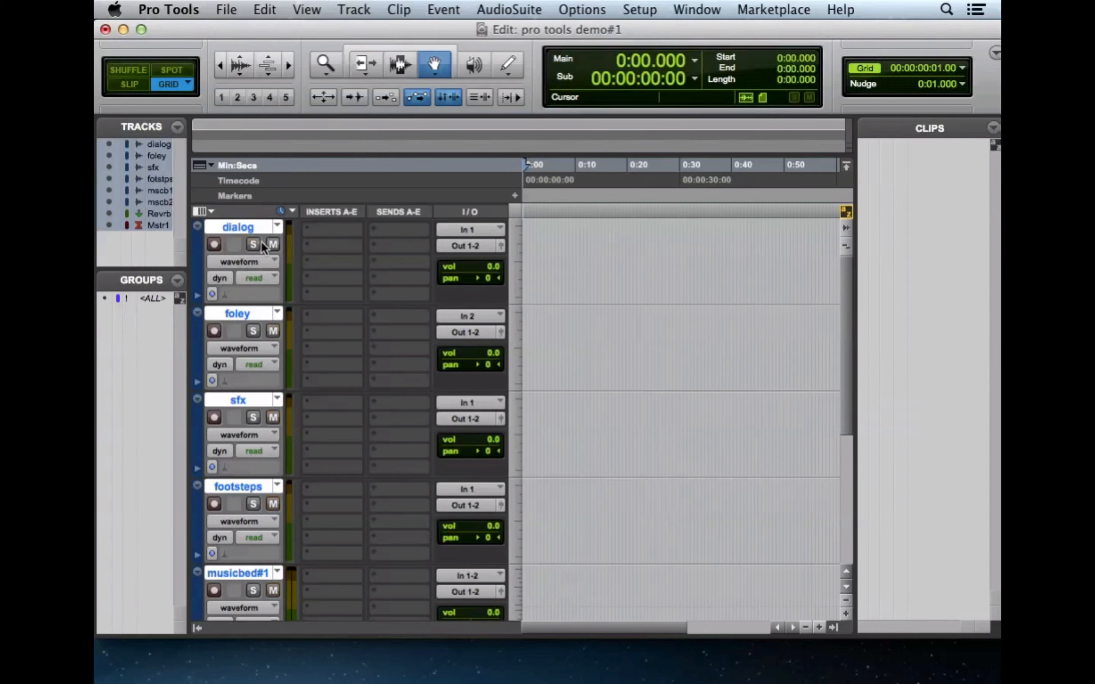
left_click(273, 244)
left_click(273, 245)
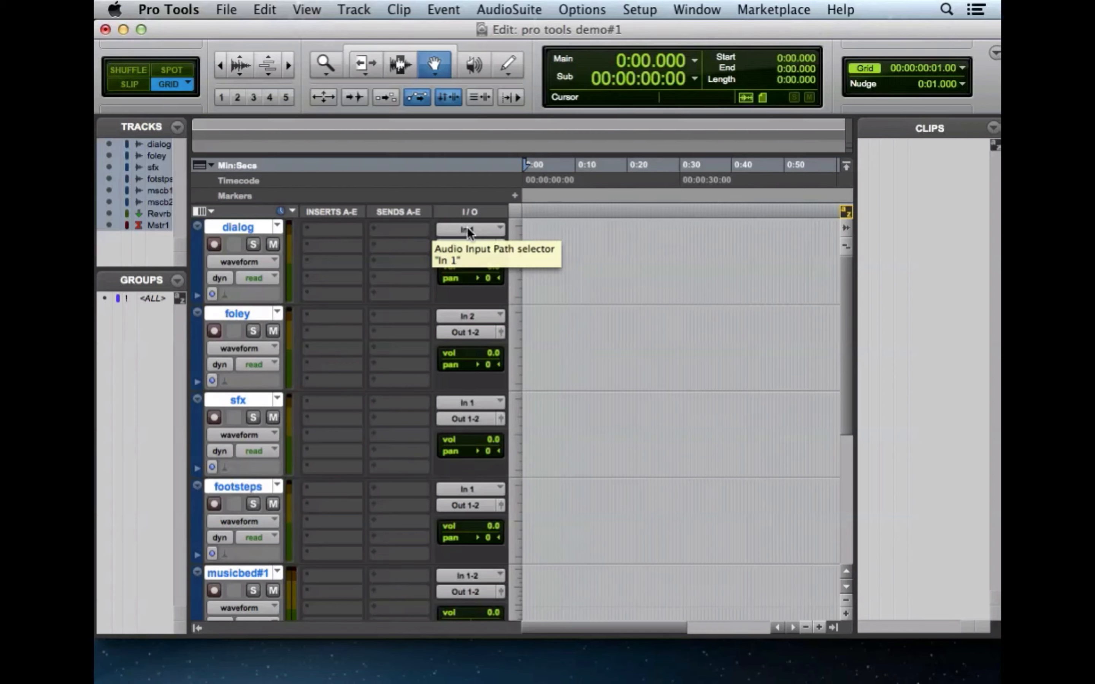
Show all available view columns in the Edit window.
left_click(307, 11)
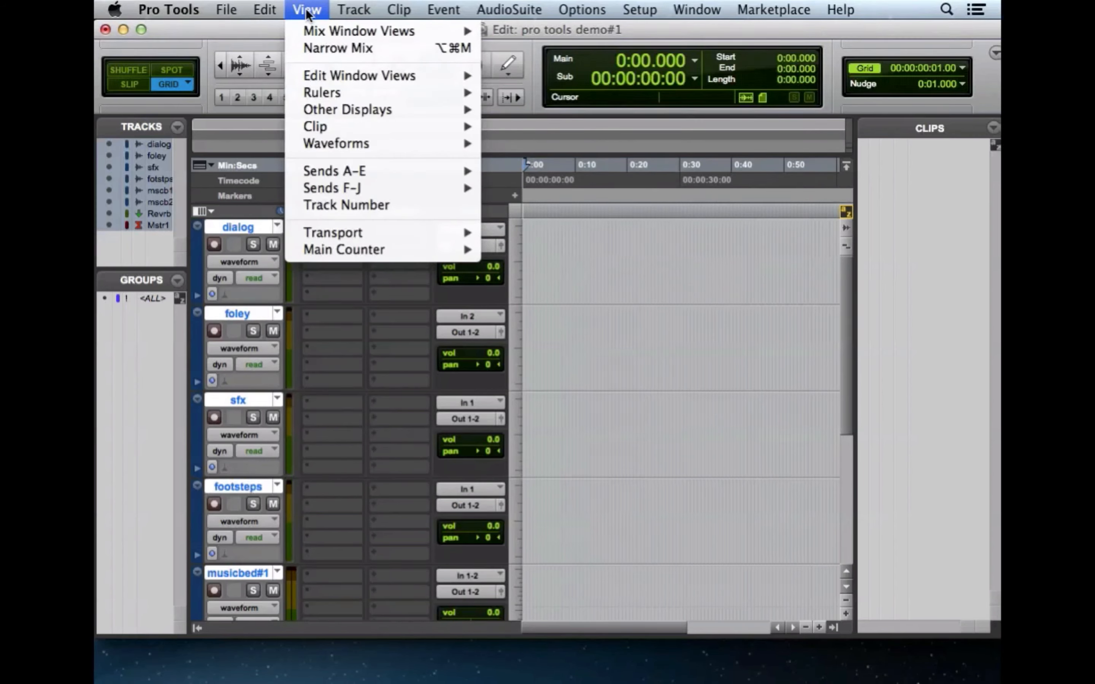
mouse_move(328, 76)
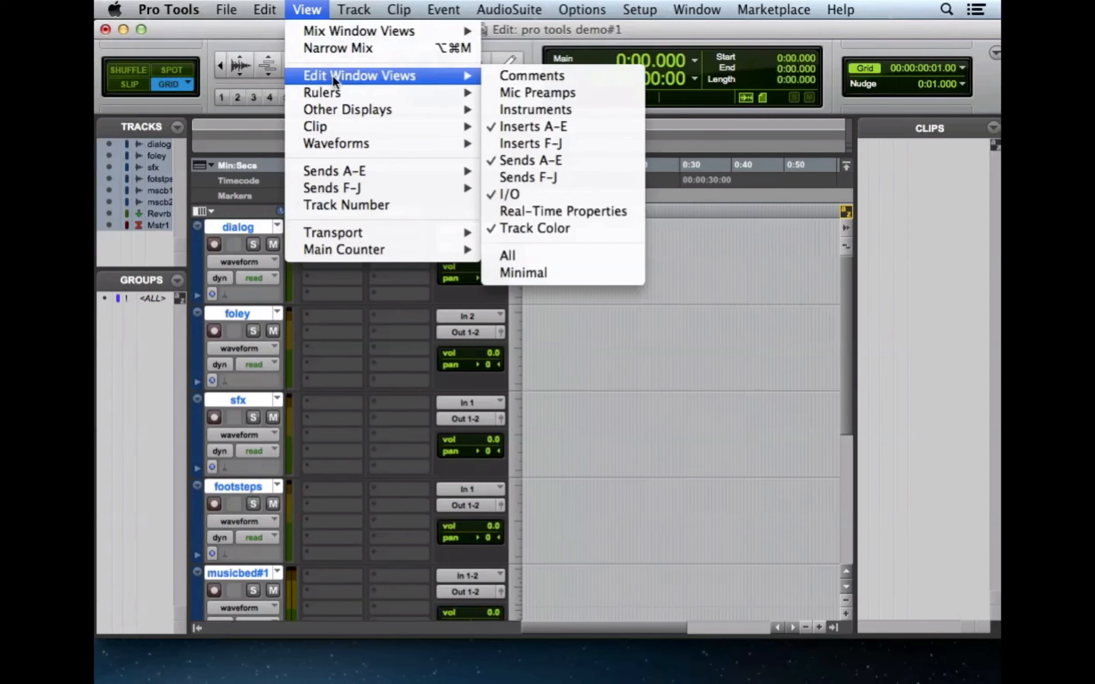
left_click(512, 257)
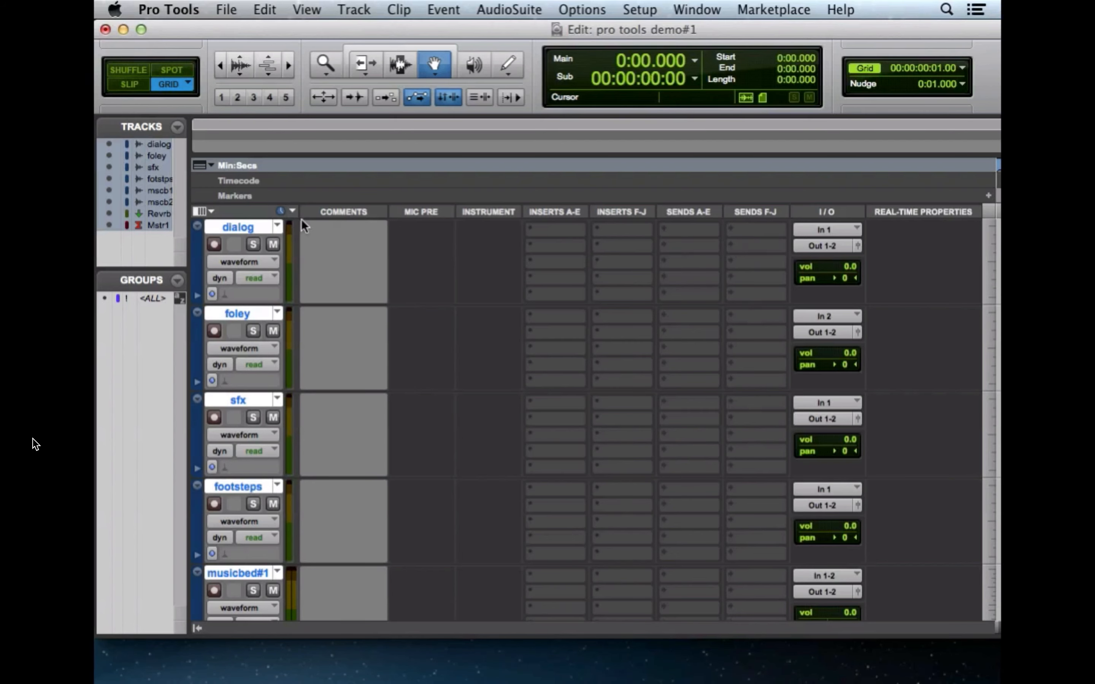
Hide Real-Time Properties, Instrument and Track Color from the Edit window view.
left_click(212, 212)
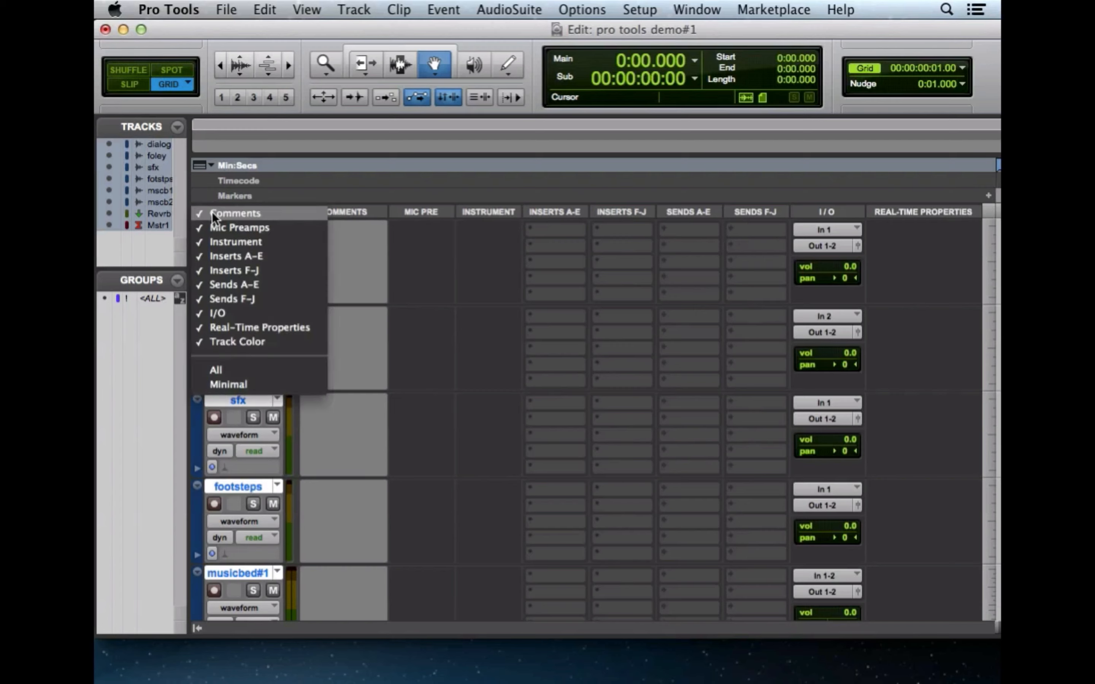
left_click(239, 325)
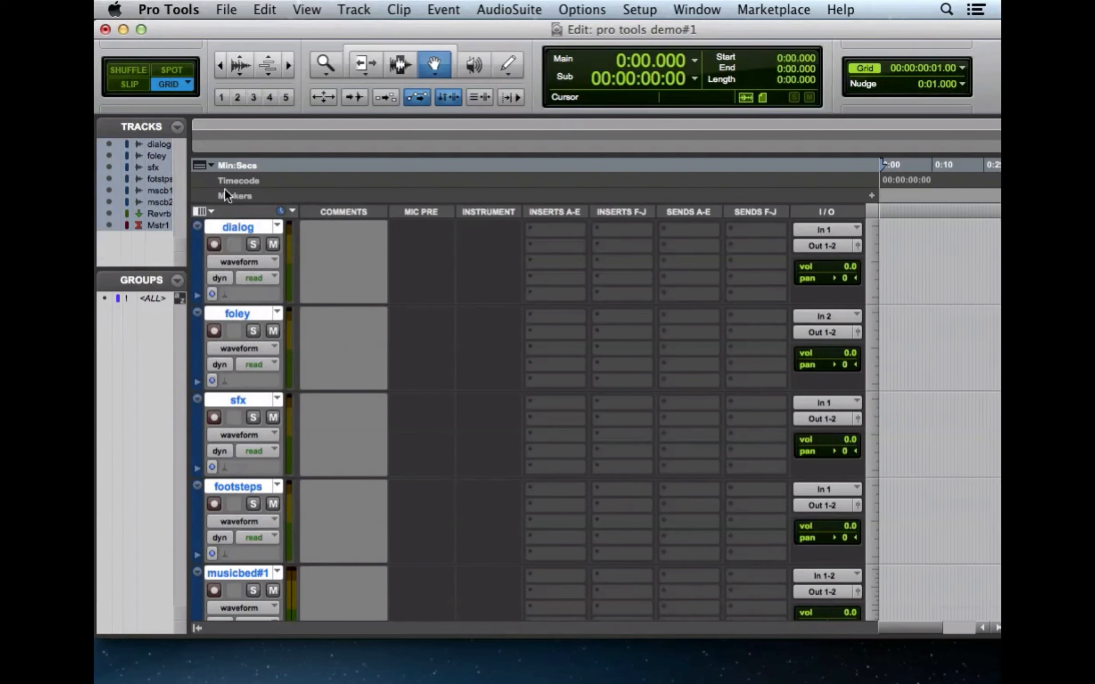
left_click(211, 211)
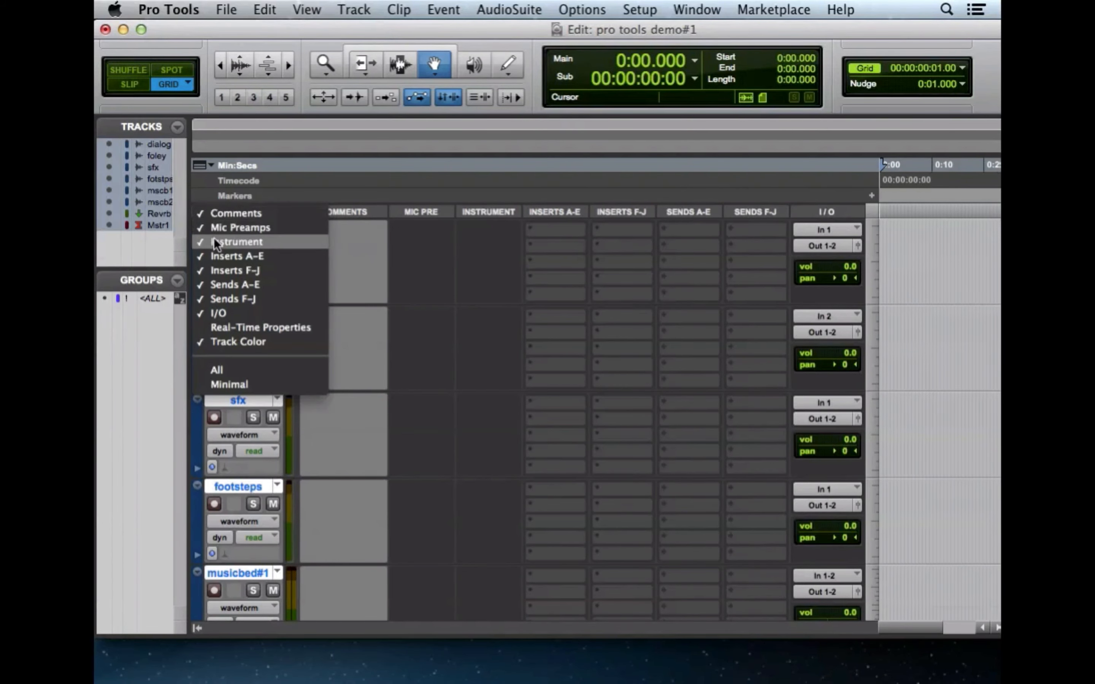
left_click(216, 244)
left_click(212, 211)
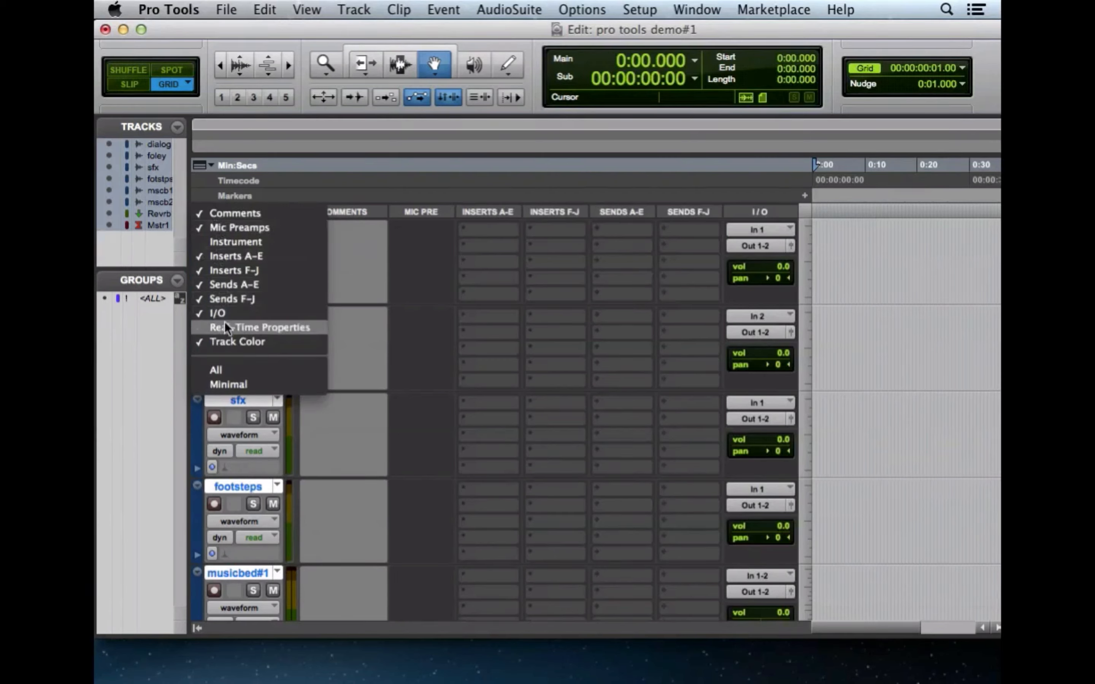
left_click(229, 340)
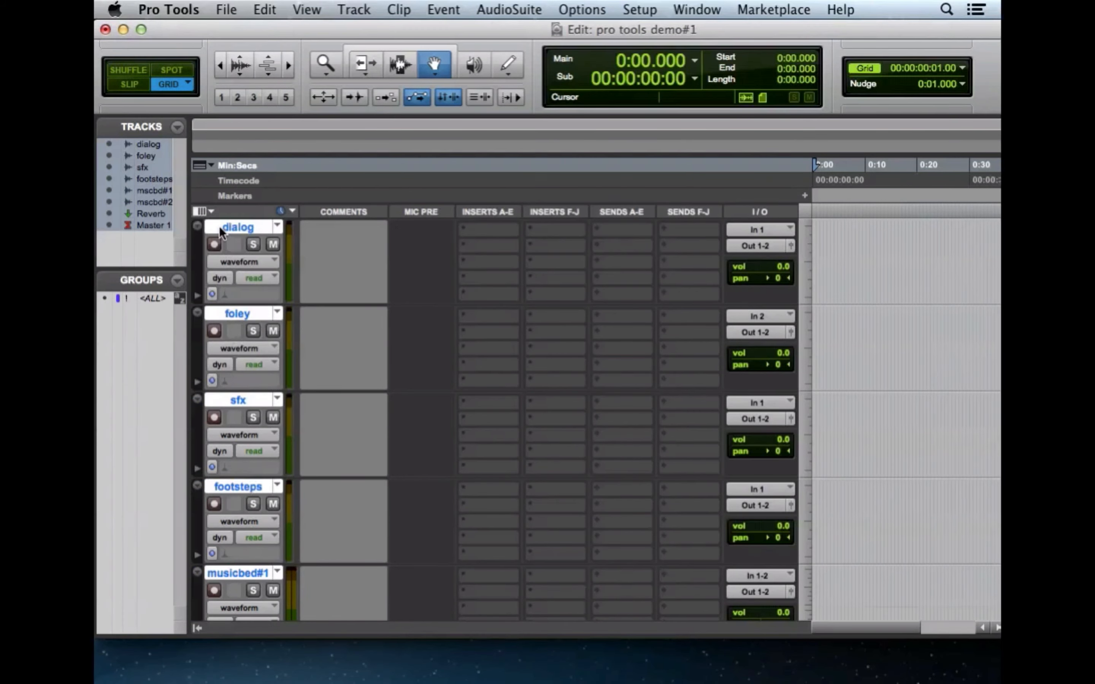
Hide the Inserts F-J, Sends F-J and Mic Preamps columns in the Edit window.
left_click(212, 211)
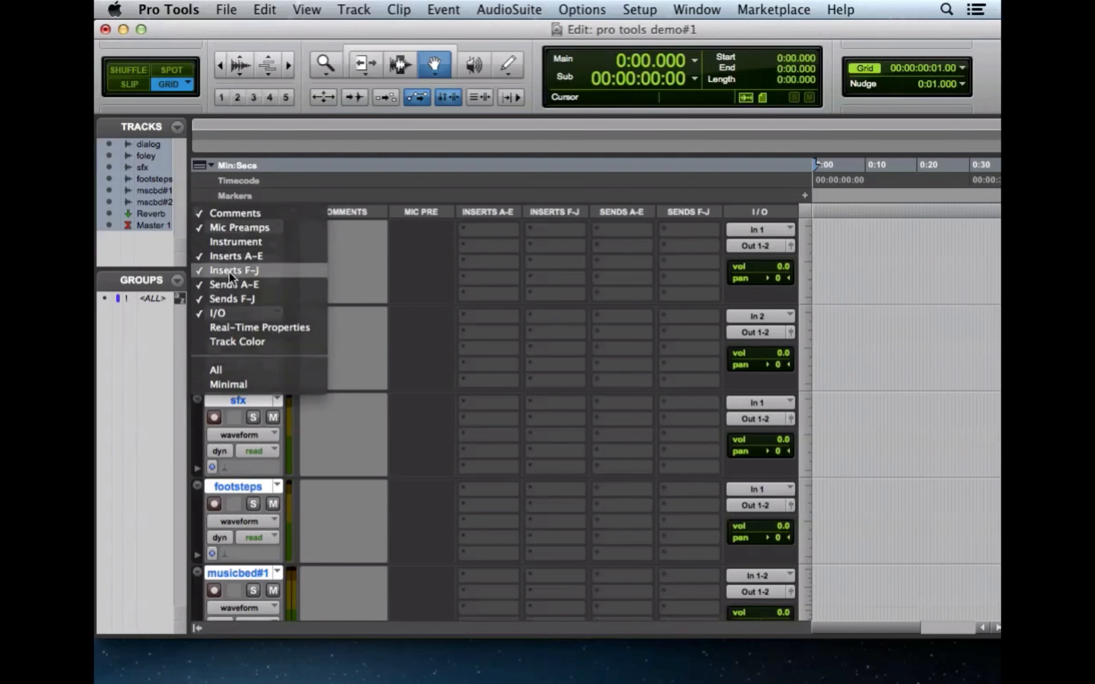
left_click(229, 271)
left_click(210, 209)
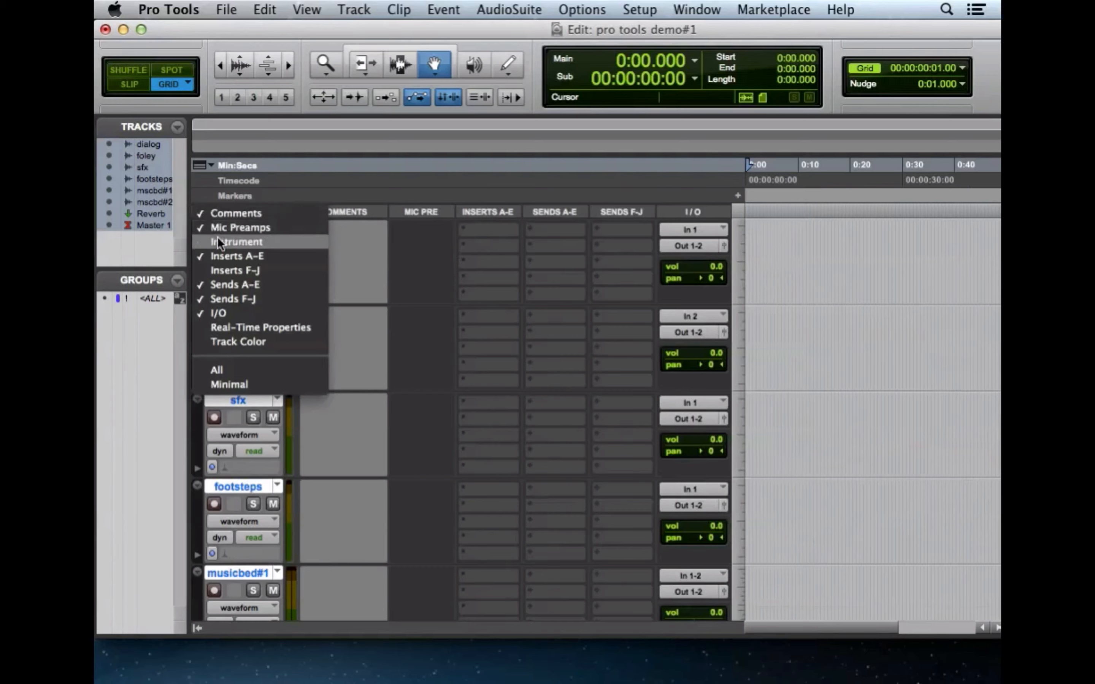
left_click(229, 297)
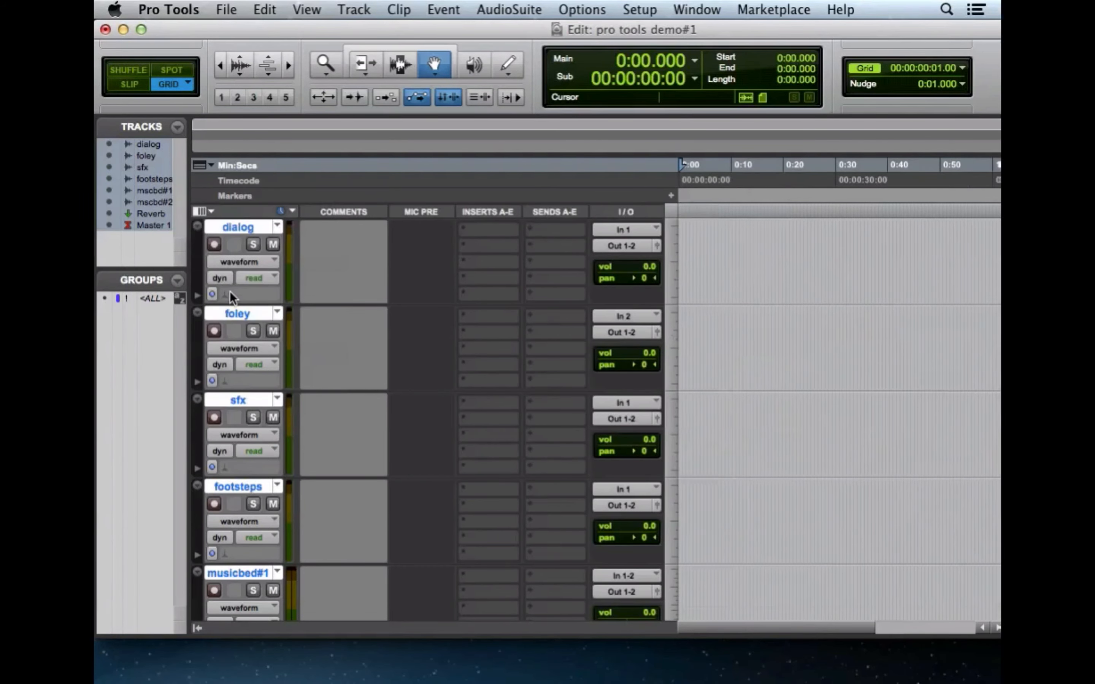
left_click(207, 211)
left_click(217, 226)
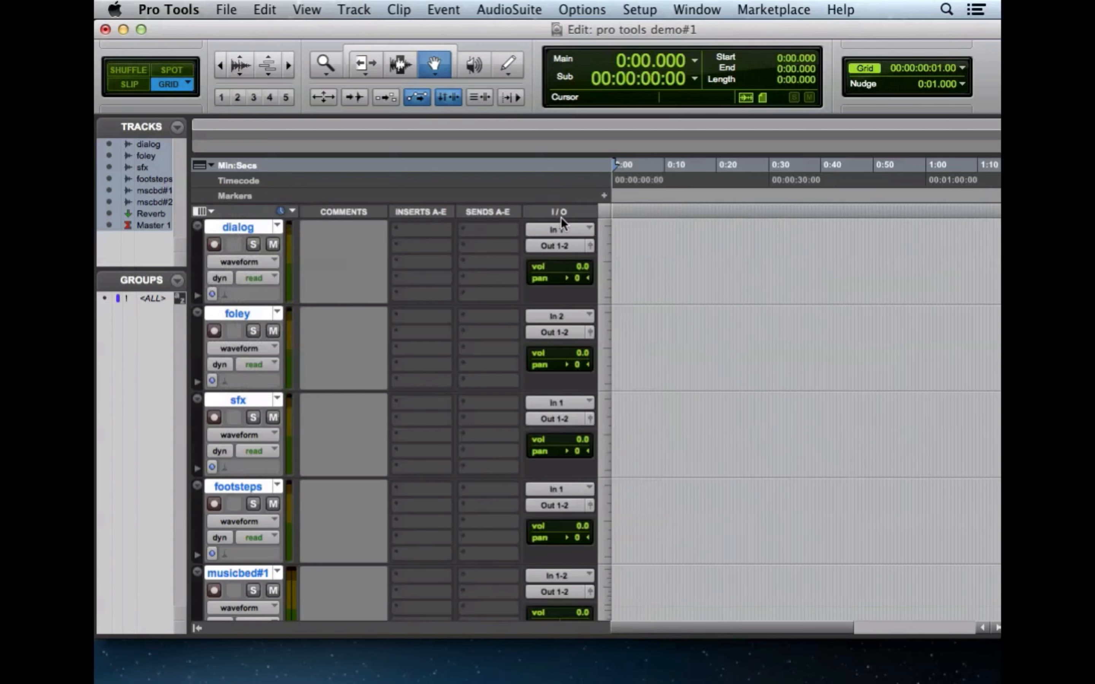
Enter "check buzz at one minute" as the dialog track's comment and erase it again.
left_click(331, 259)
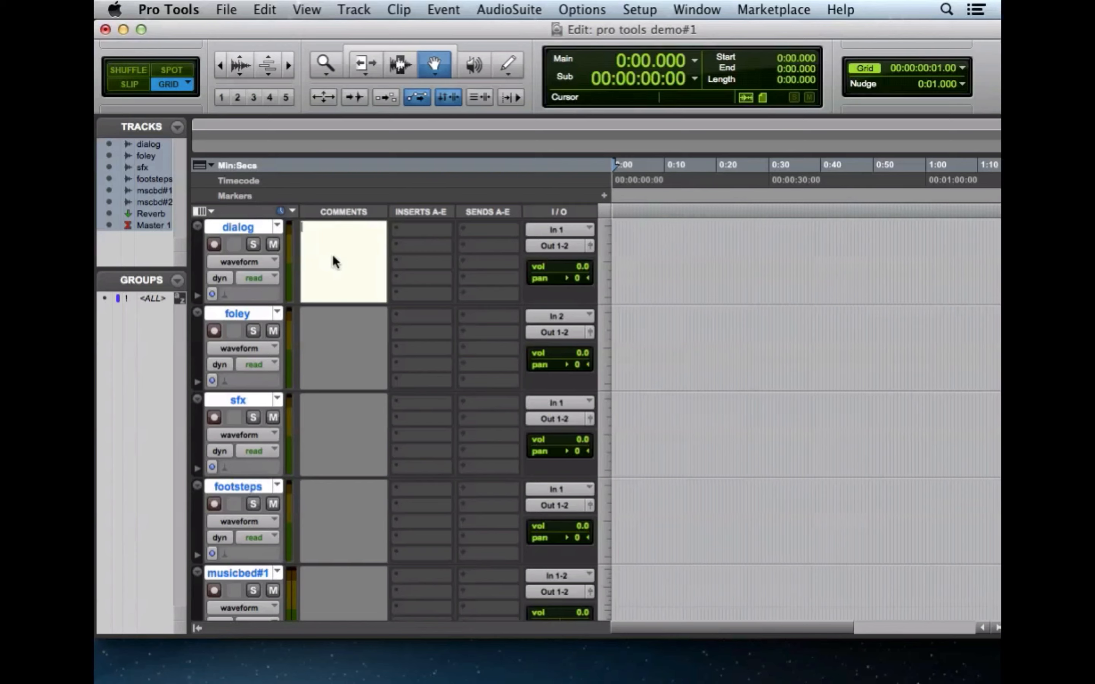
type("check buzz at one minute")
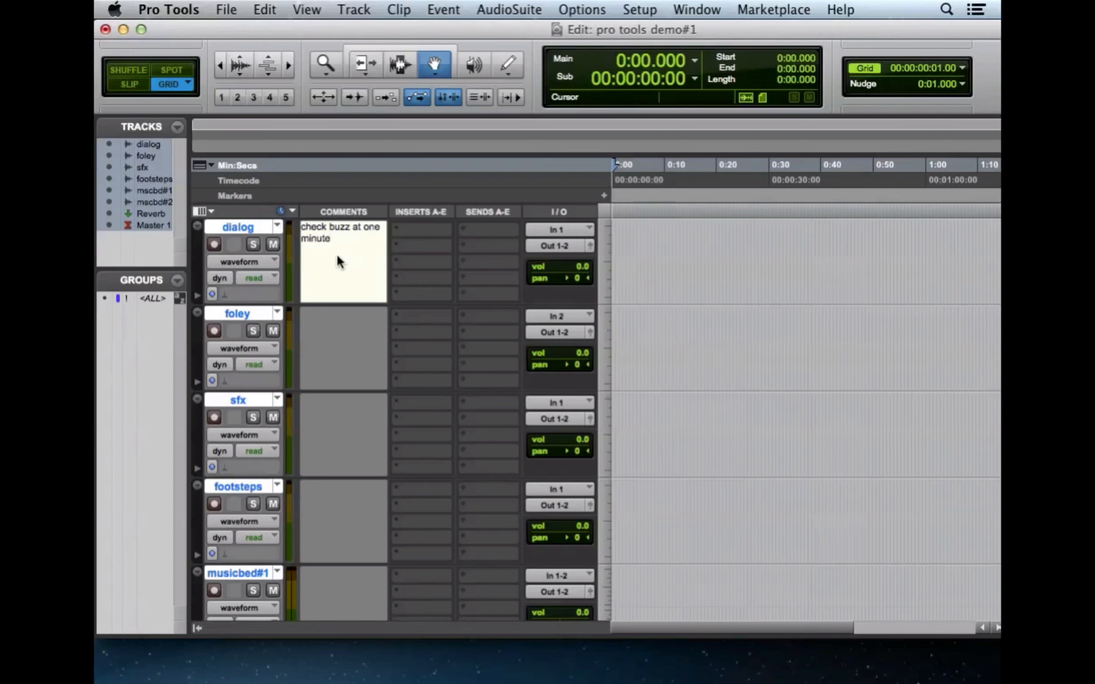
left_click_drag(301, 227, 368, 244)
key("BackSpace")
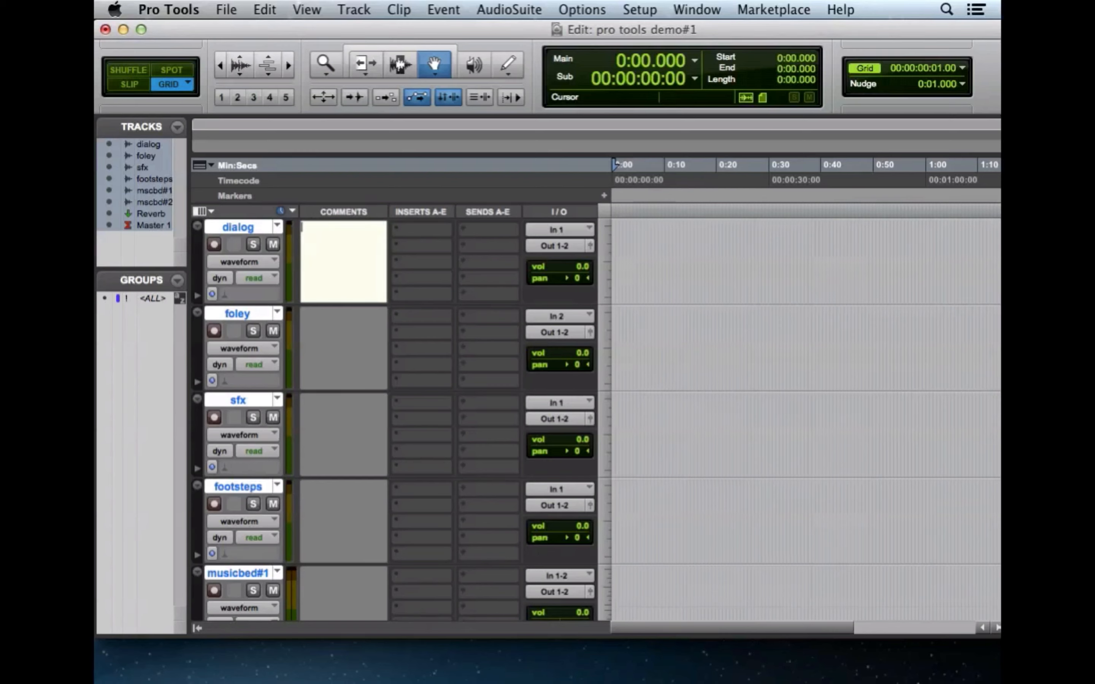
Enter "AKG414" as the dialog track's comment and hide the Comments column.
type("AKG414")
left_click(210, 209)
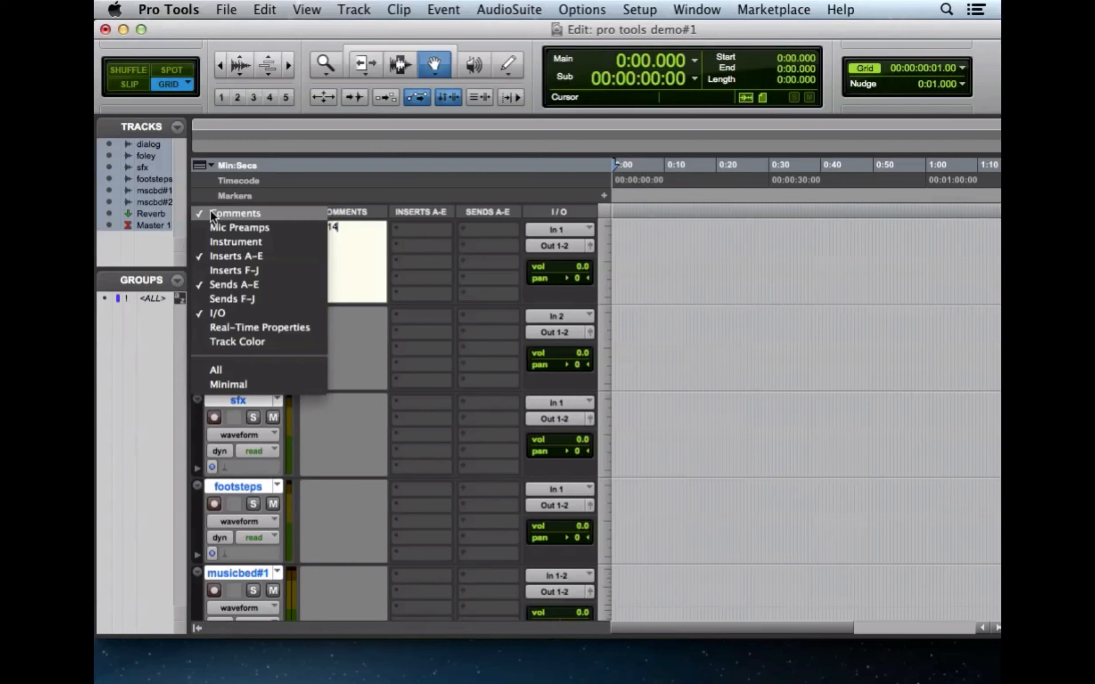
left_click(211, 213)
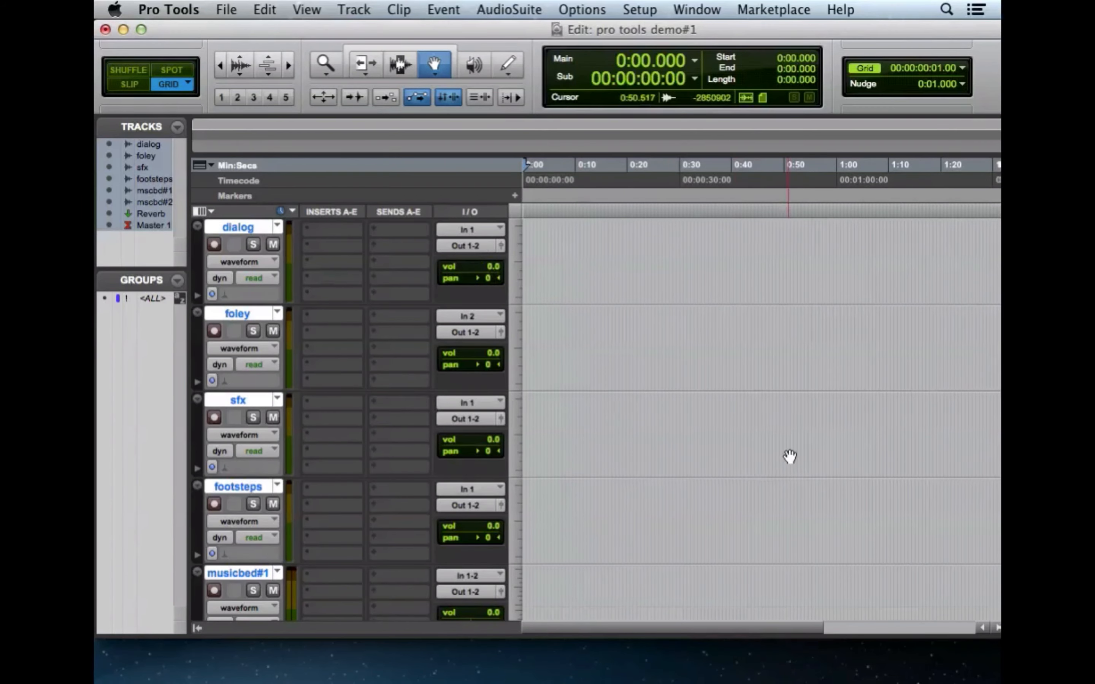
left_click(997, 628)
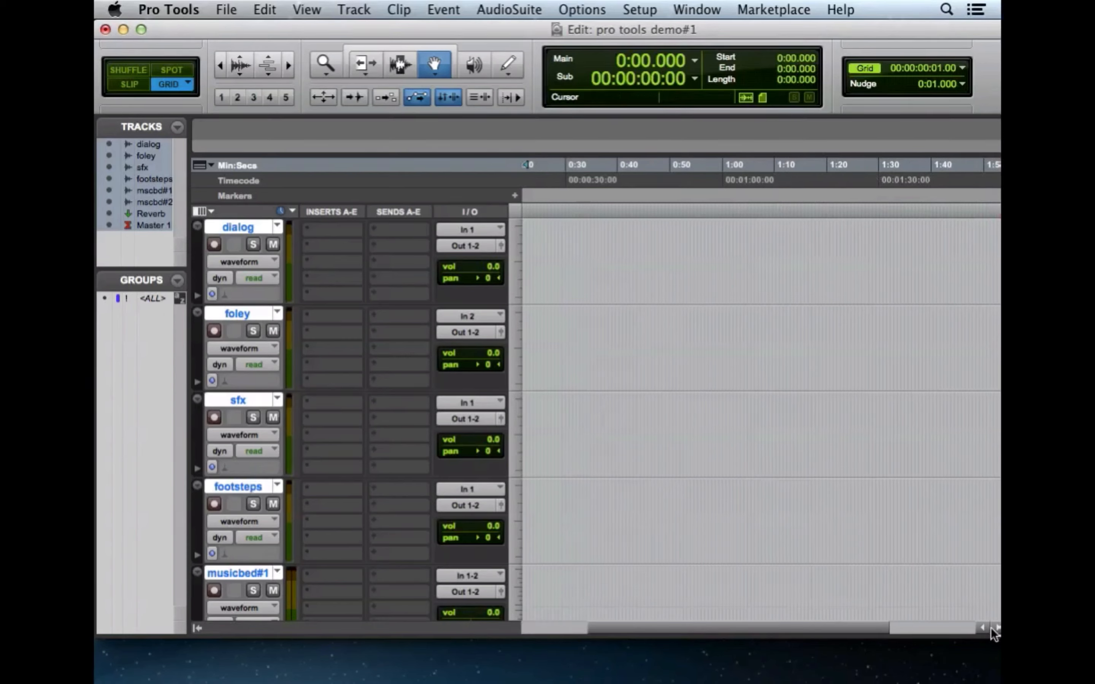
left_click(997, 628)
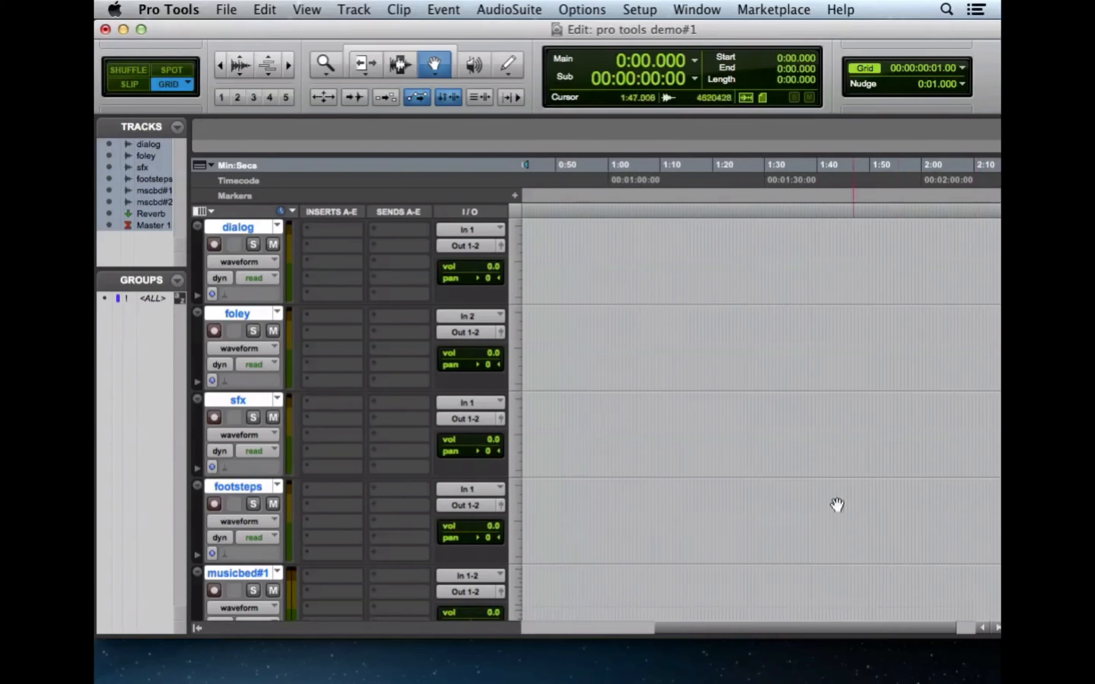
mouse_move(683, 621)
left_mouse_down()
mouse_move(526, 622)
mouse_move(703, 621)
left_mouse_up()
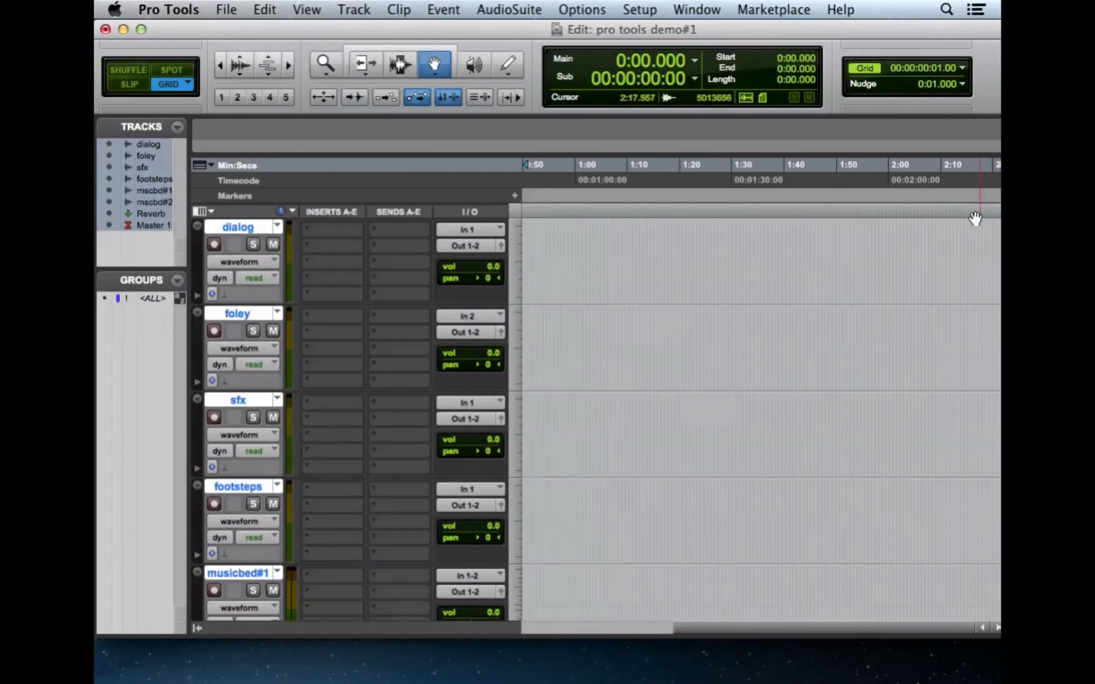
left_click_drag(919, 25, 818, 37)
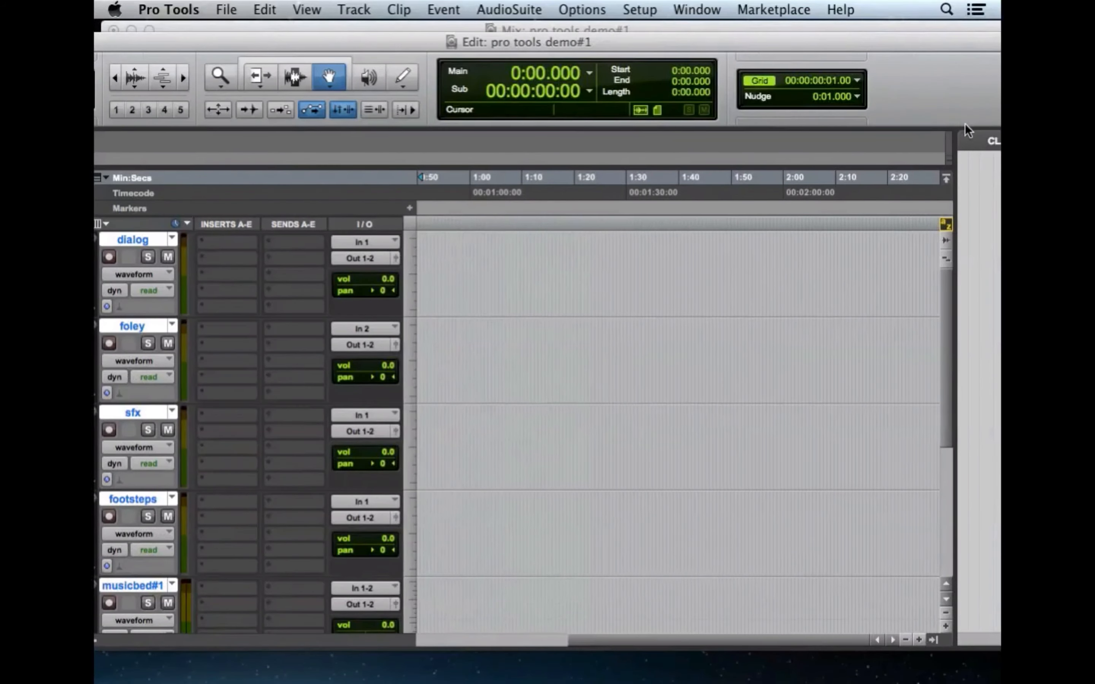
left_click(932, 640)
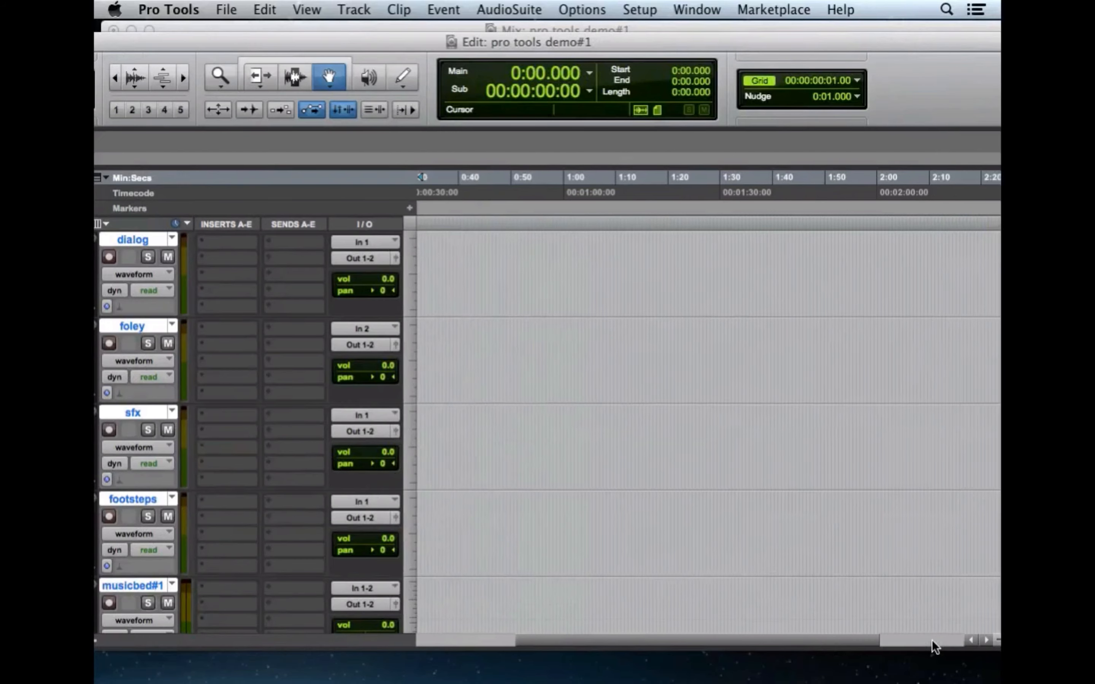
left_click_drag(851, 42, 778, 44)
left_click(954, 642)
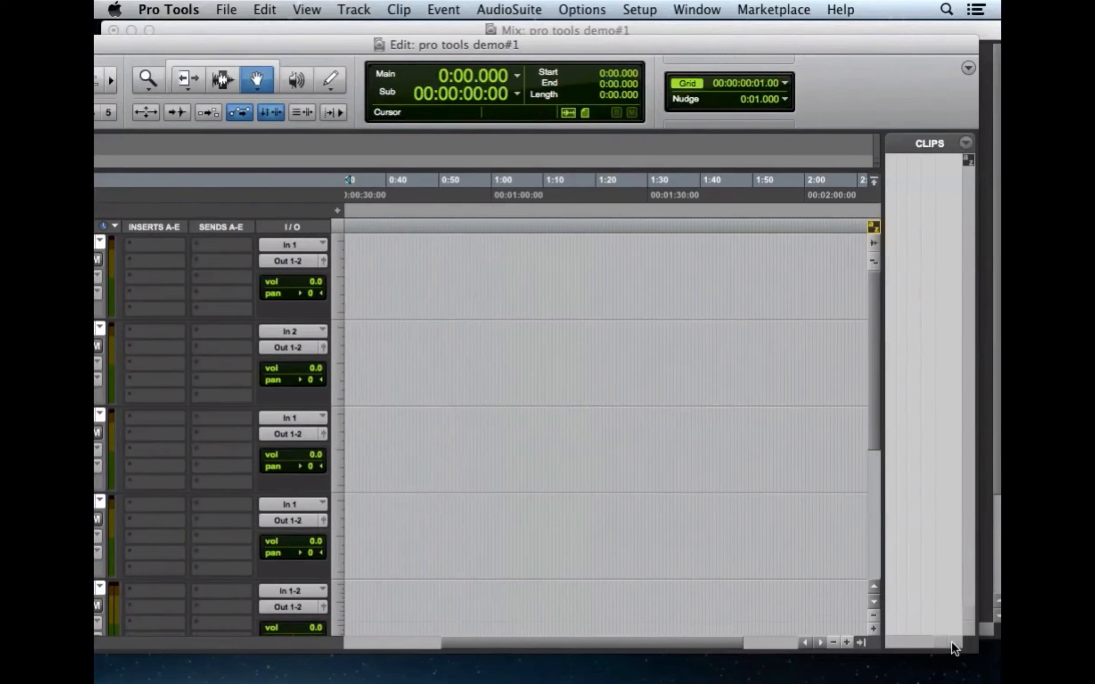
left_click_drag(520, 40, 609, 24)
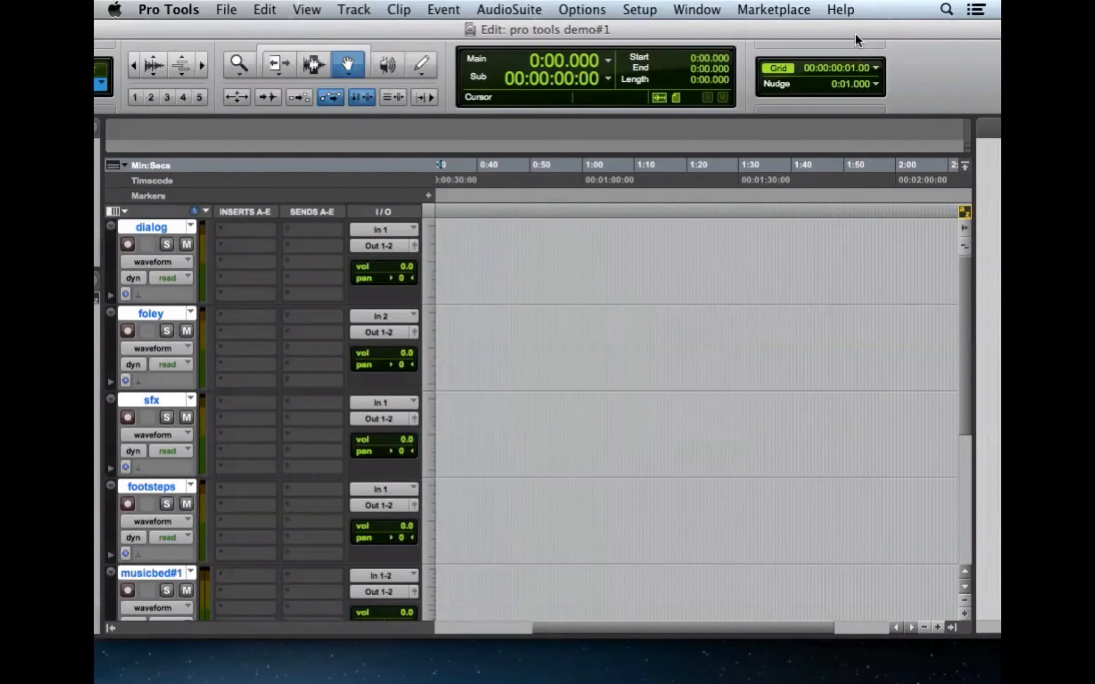
Shrink the Edit window and reposition it so that both the track list and the Clips list fit on screen.
left_click_drag(852, 28, 772, 34)
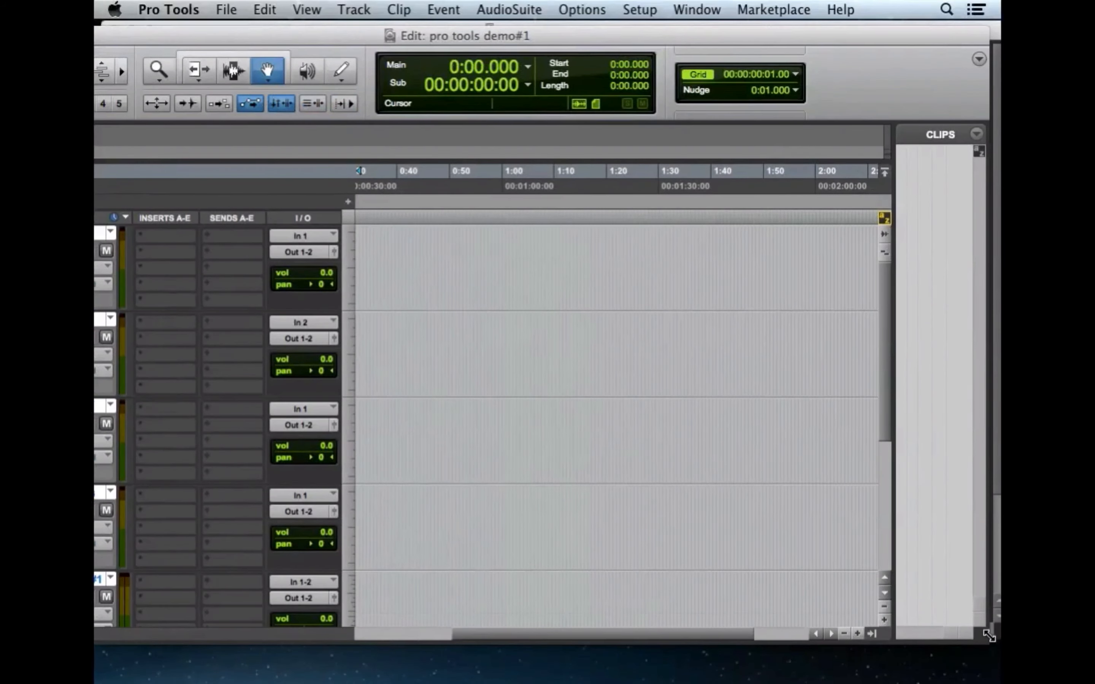
left_click_drag(986, 641, 797, 611)
left_click_drag(479, 36, 657, 37)
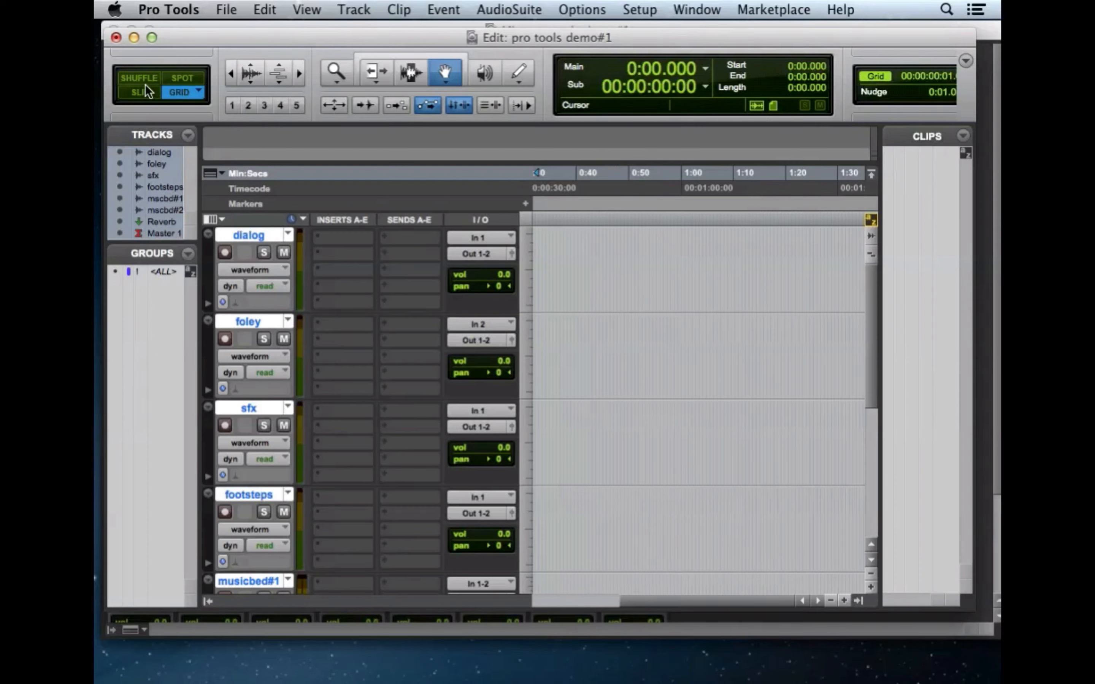
Start an audio import and select 01 Death Blind.L.wav, 01 Death Blind.mp3 and Vocal_02.wav on the Local Projects drive.
left_click(221, 11)
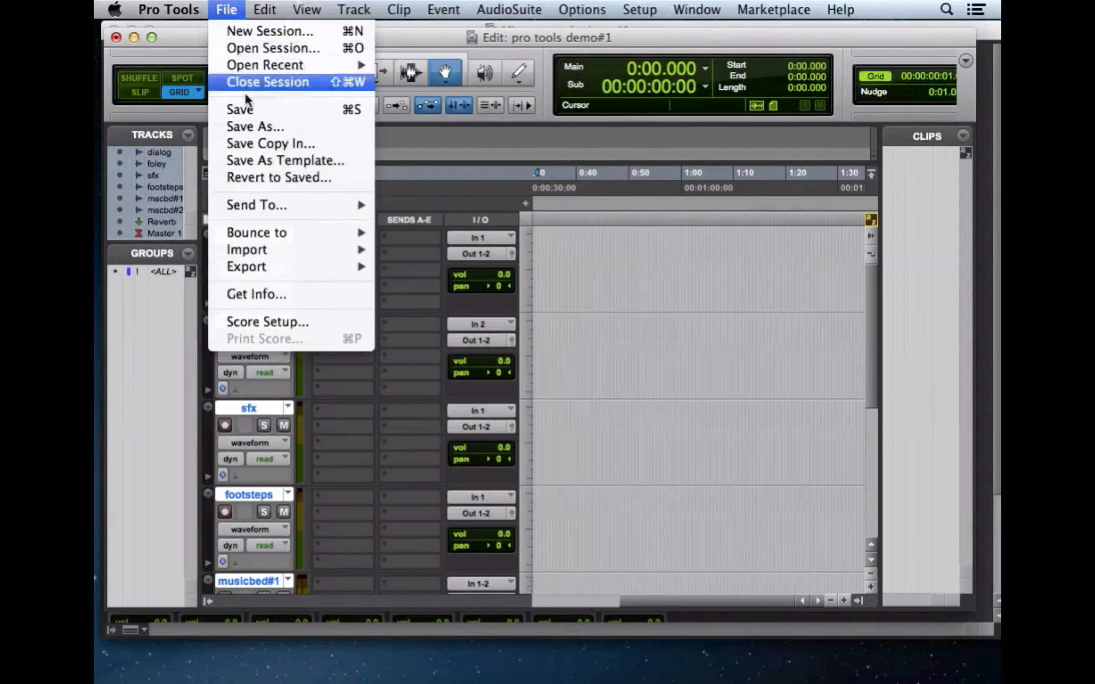
mouse_move(301, 251)
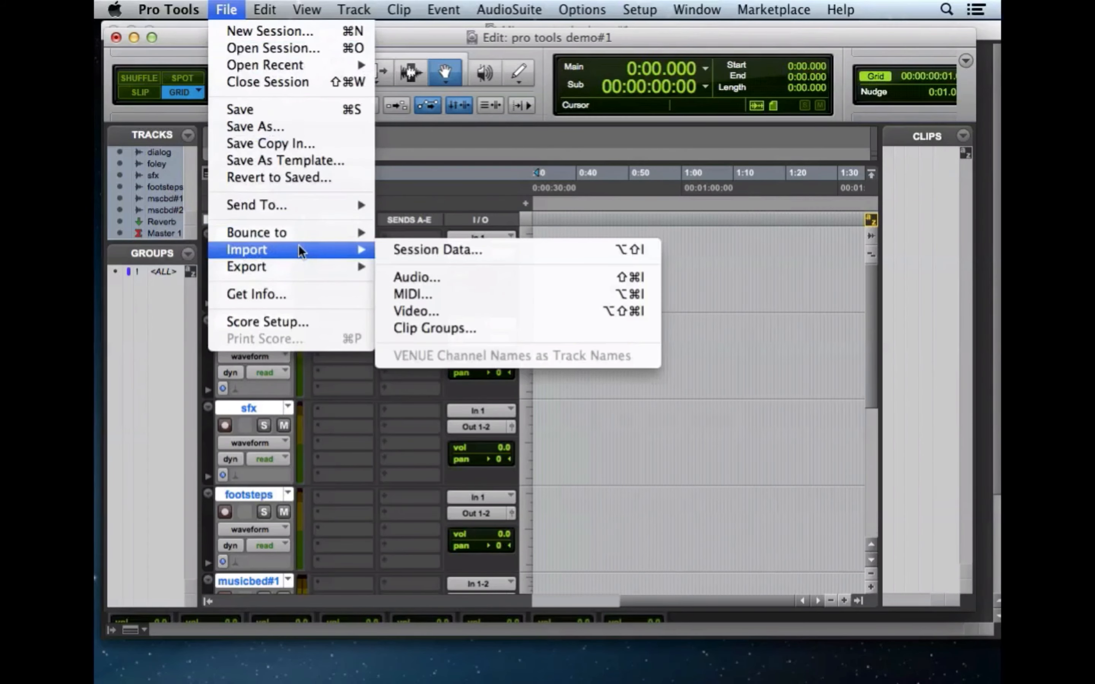
left_click(423, 275)
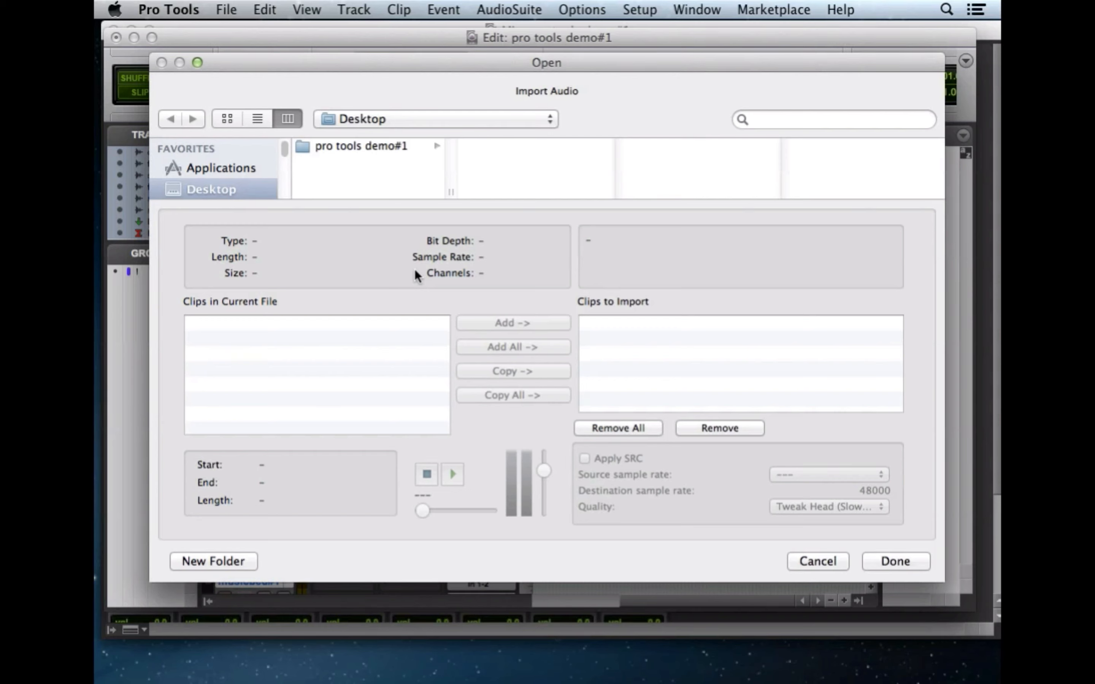
mouse_move(284, 148)
left_mouse_down()
mouse_move(286, 202)
mouse_move(286, 141)
left_mouse_up()
left_click_drag(282, 148, 278, 182)
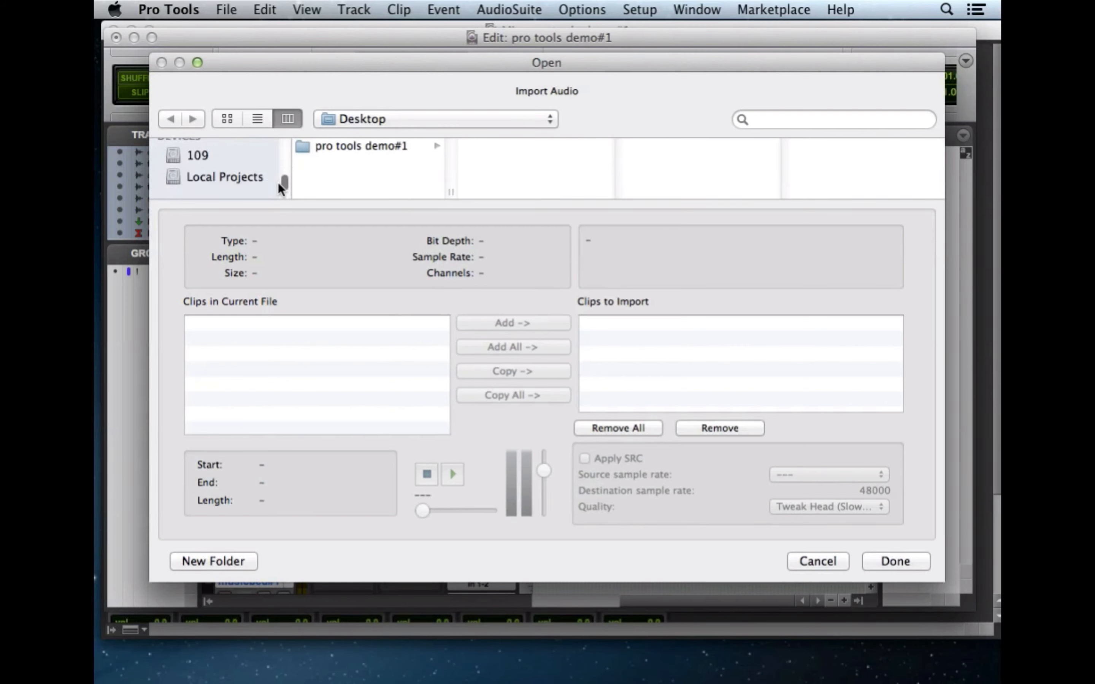
left_click(239, 176)
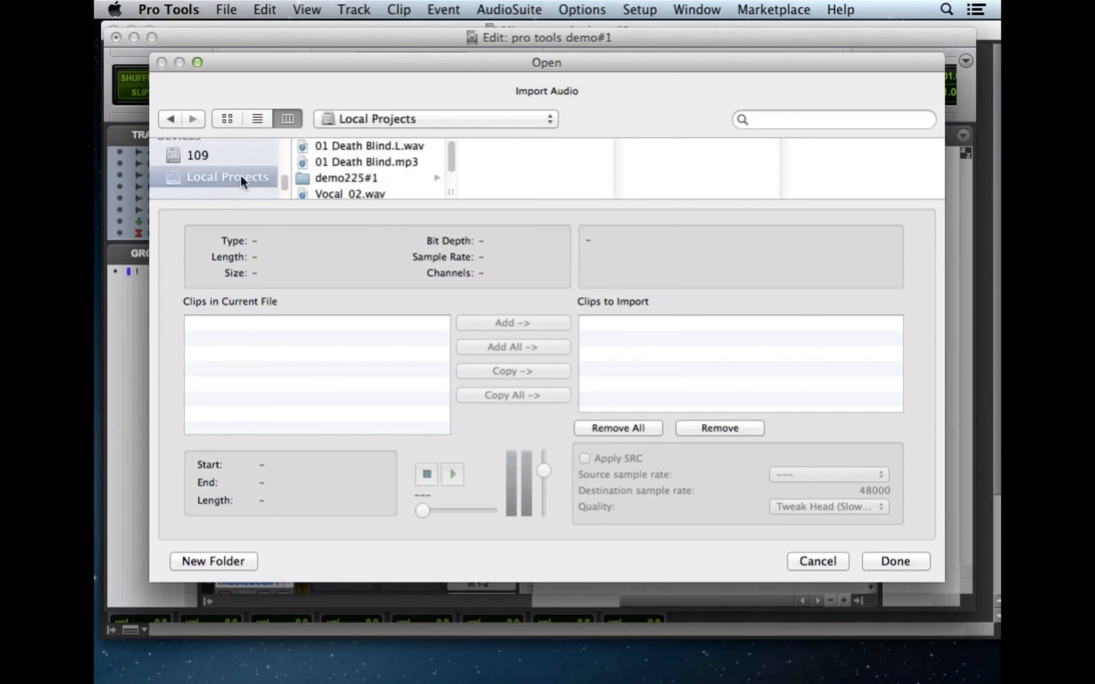
left_click(364, 143)
left_click(357, 158, "shift")
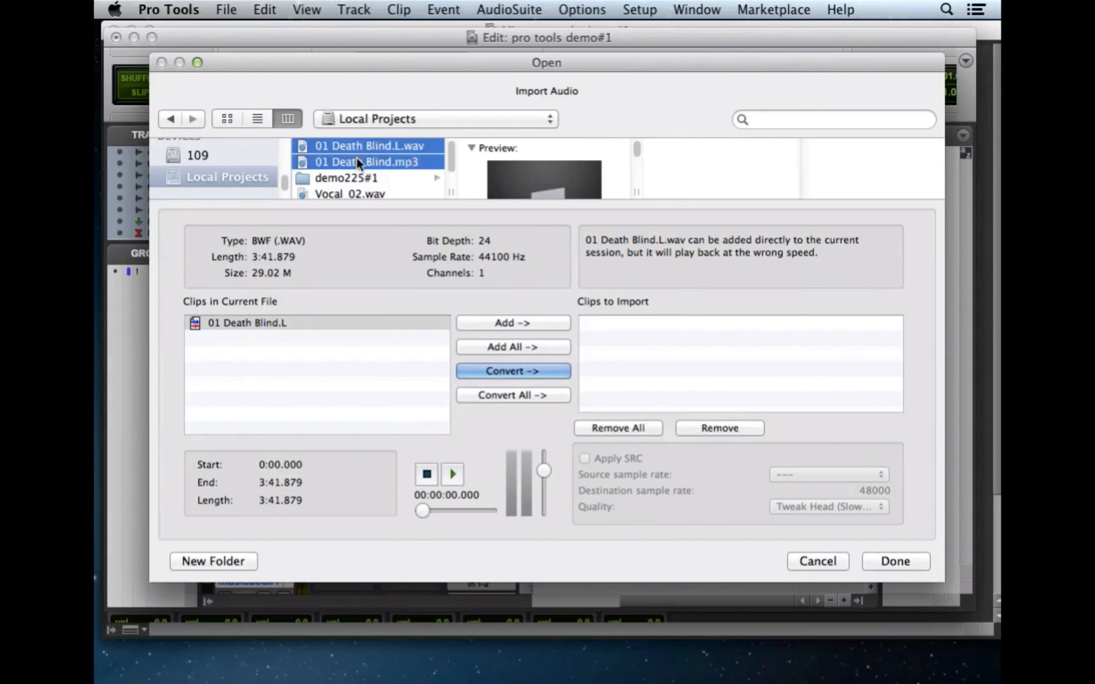
left_click(365, 189, "super")
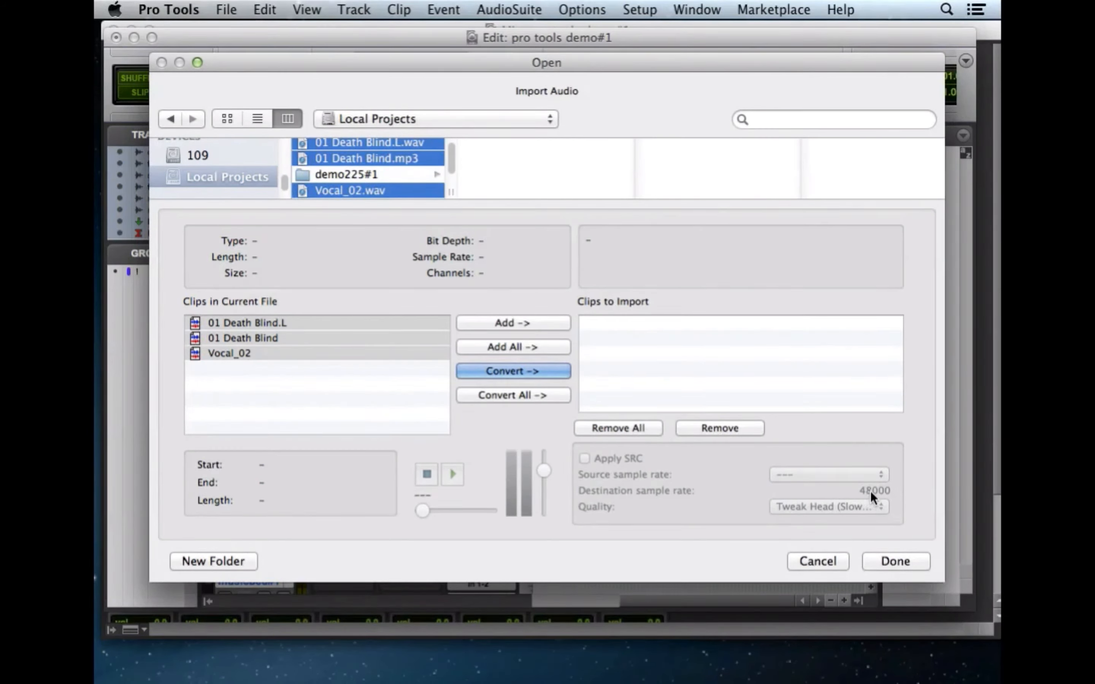
Import the three selected clips with conversion, using the Audio Files folder for storage and the Clip List as destination.
left_click(530, 370)
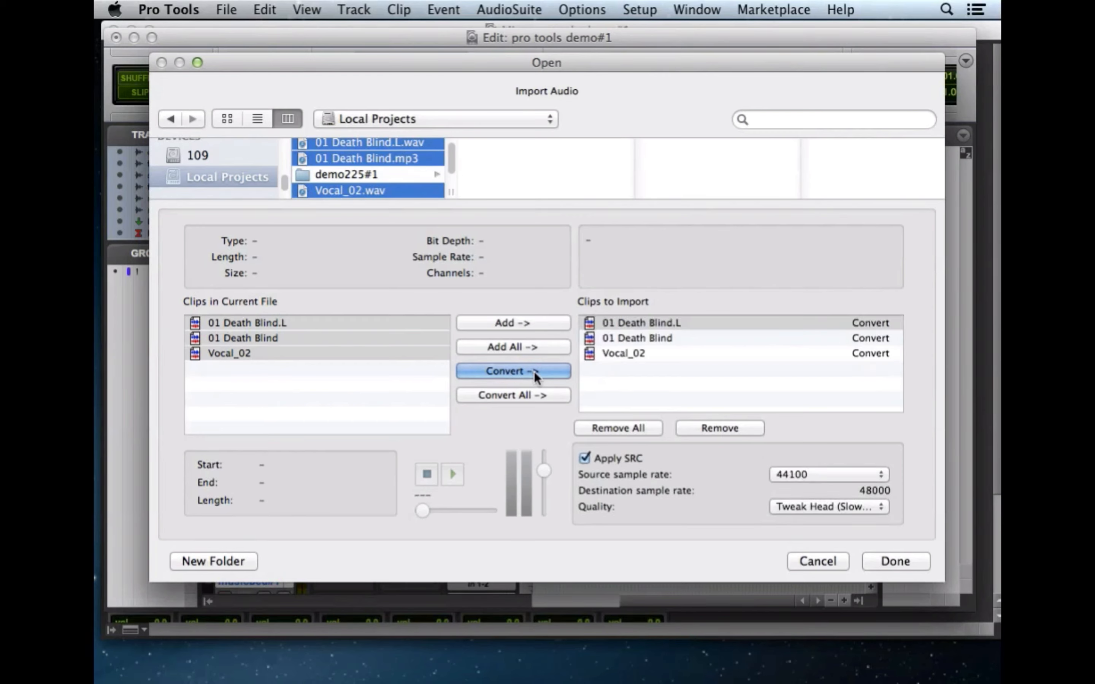
left_click(895, 561)
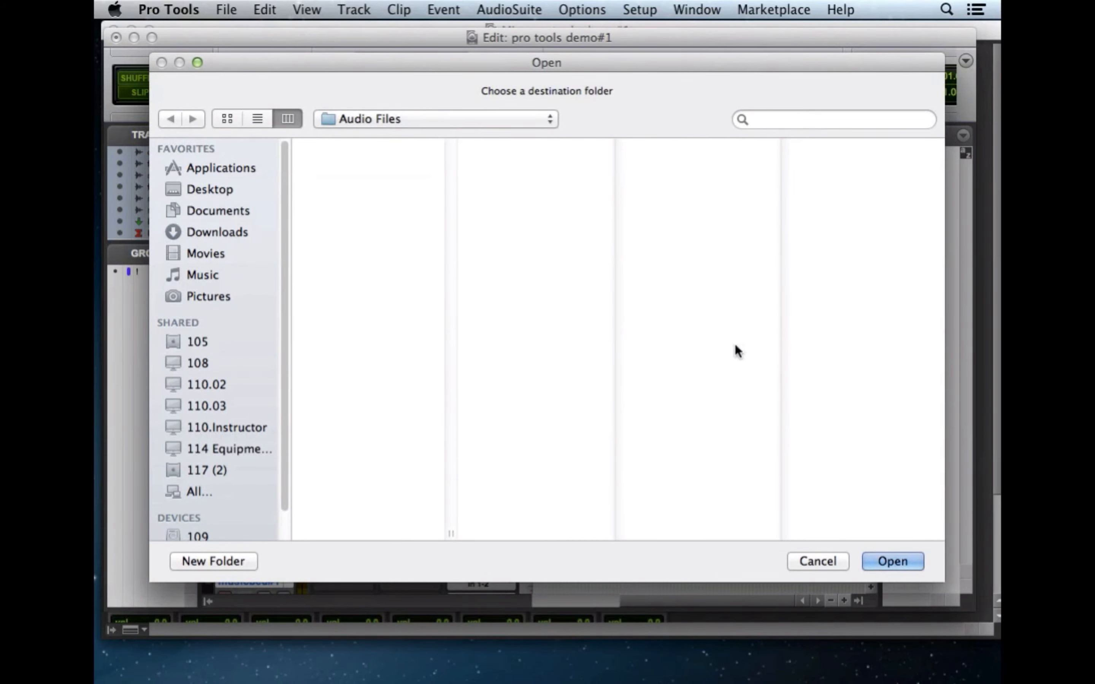
left_click(893, 561)
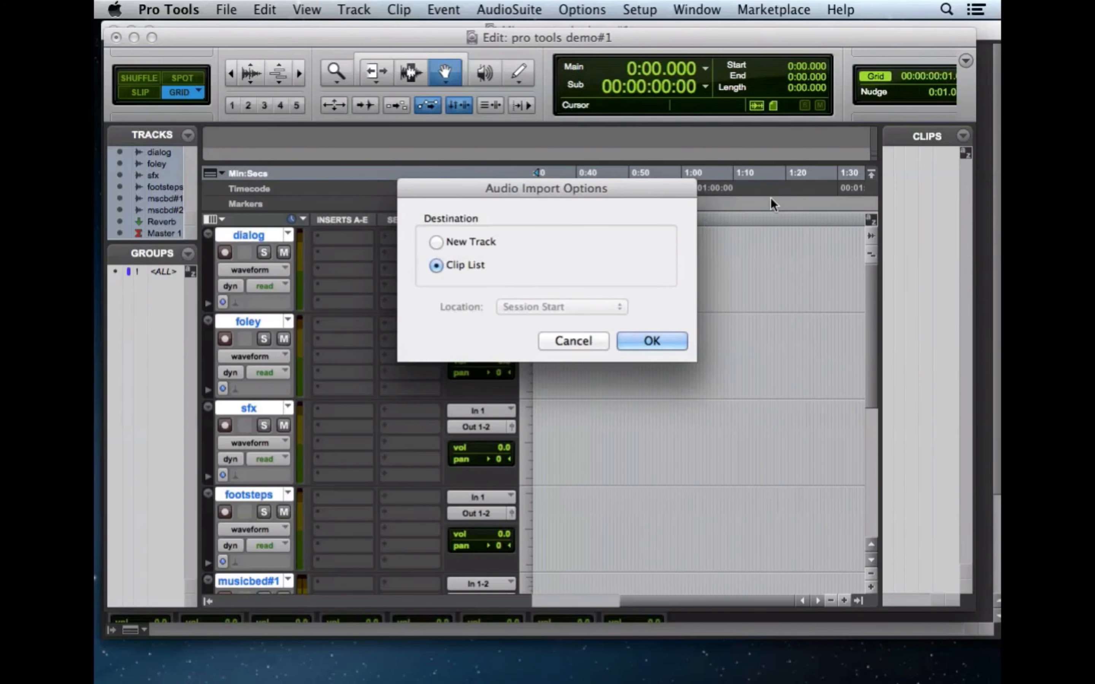
left_click(647, 342)
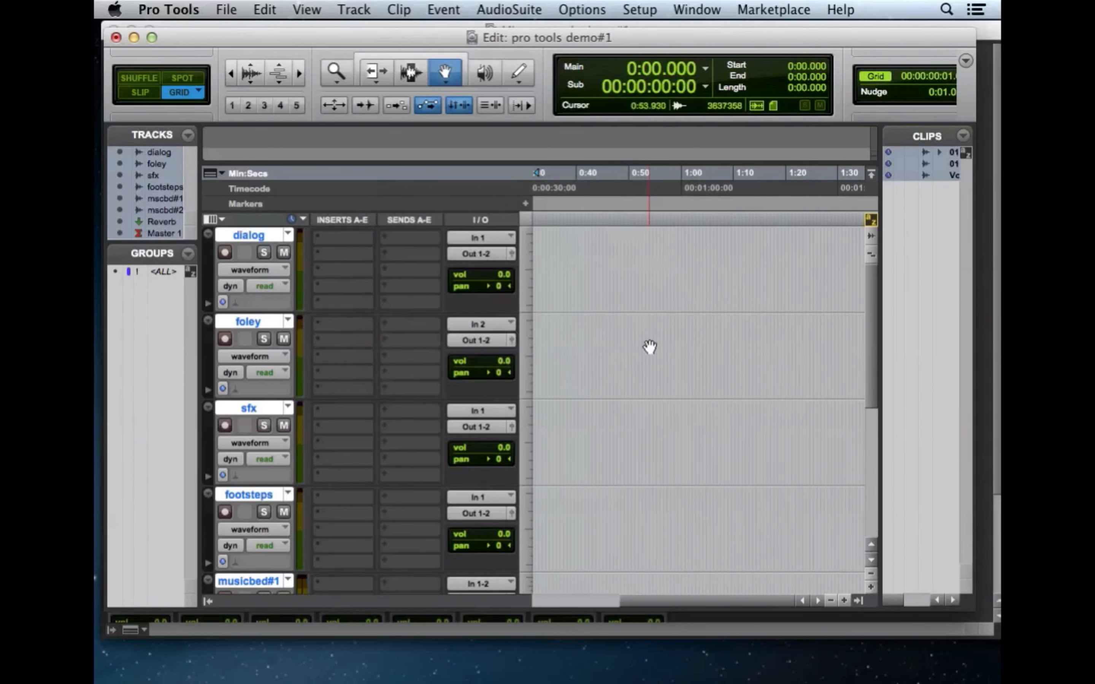
Widen the Clips list to make the clip names readable and expand the stereo 01 Death Blind clip.
left_click(931, 256)
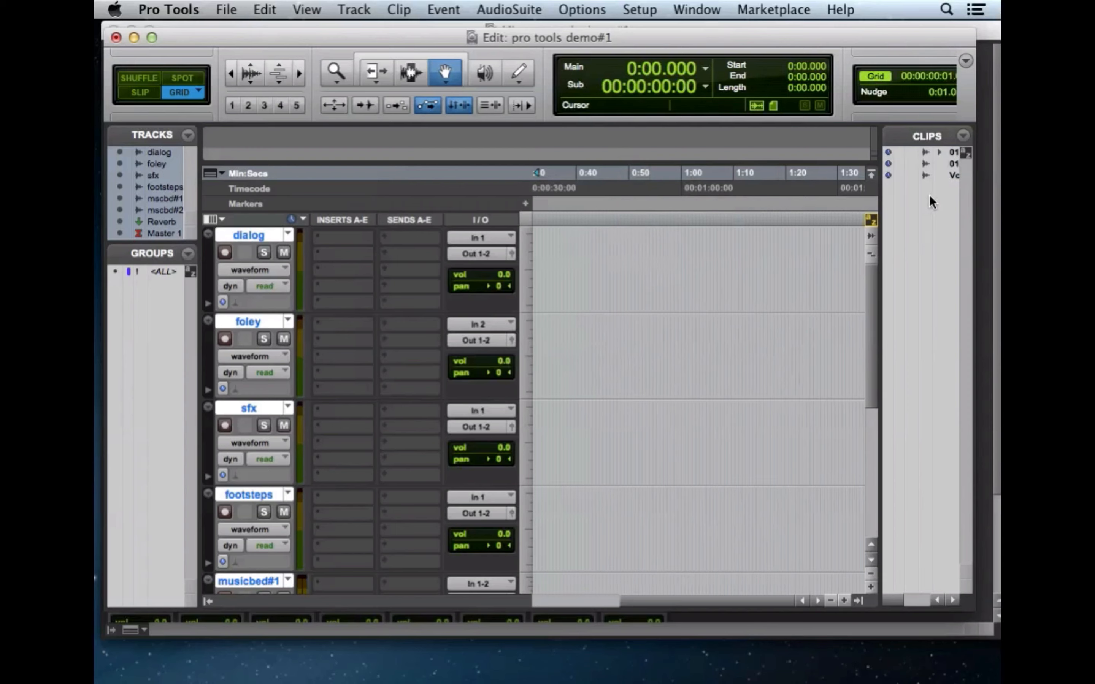
left_click_drag(879, 213, 794, 221)
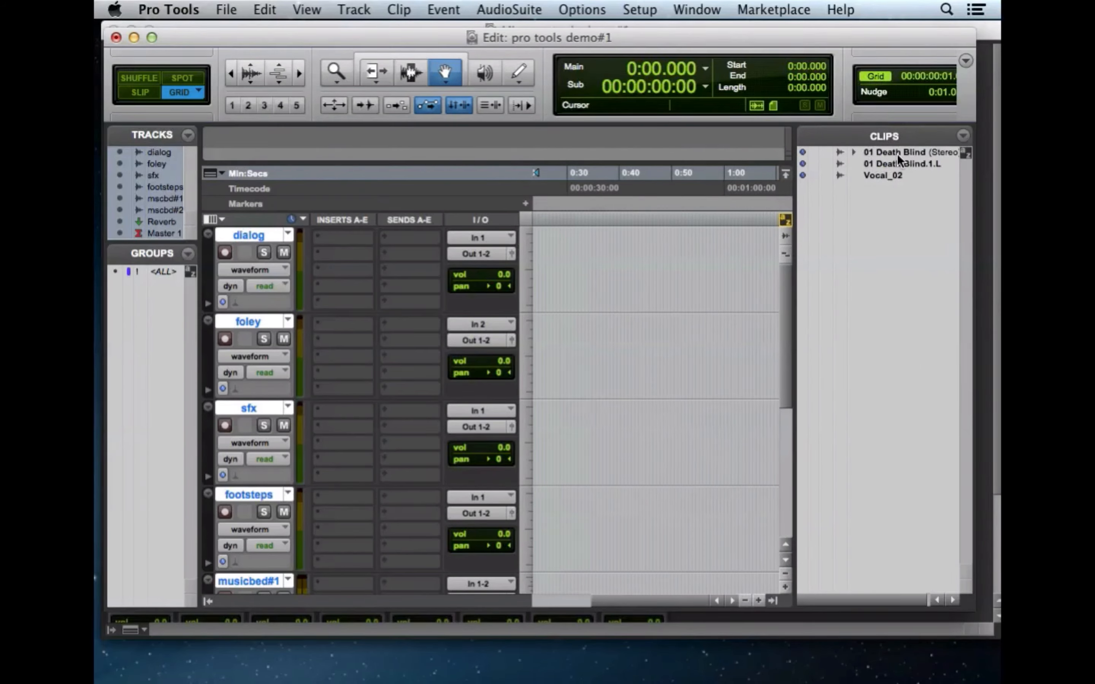
left_click(853, 153)
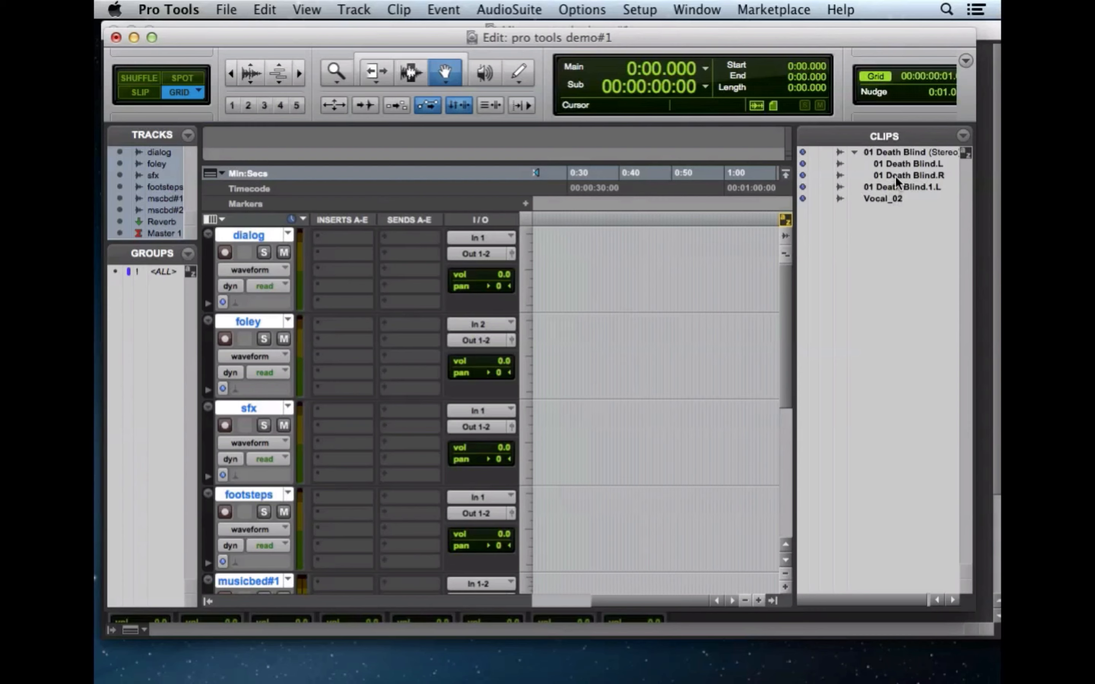
Switch to Shuffle mode and place the 01 Death Blind.R clip at the start of the dialog track.
left_click_drag(901, 175, 881, 175)
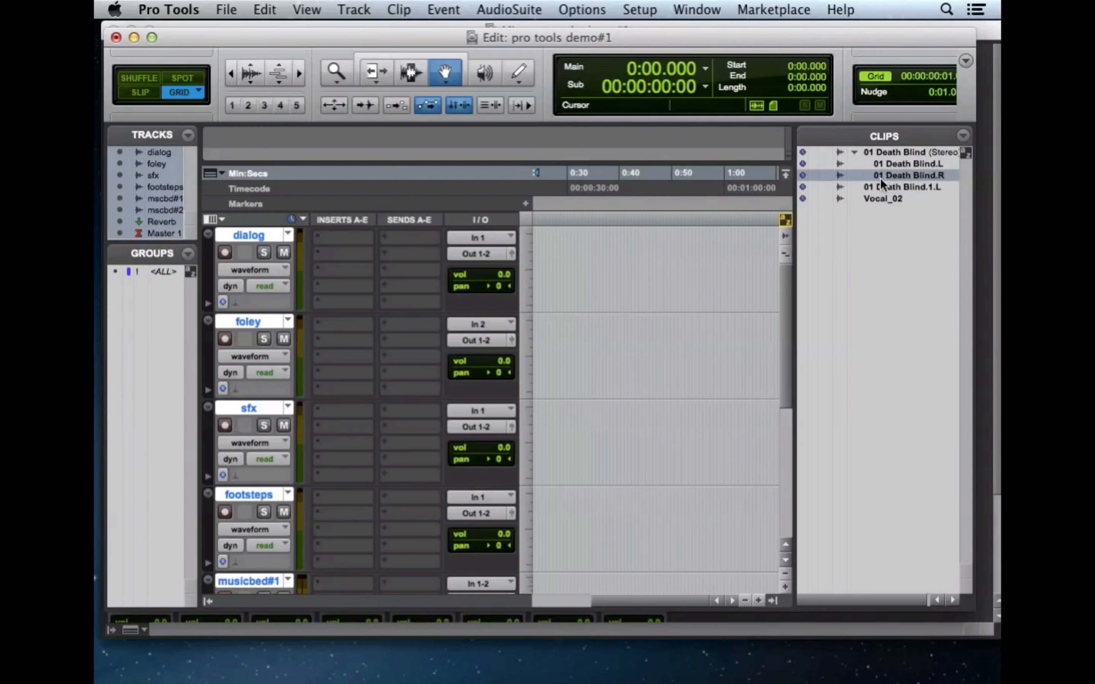
left_click(141, 79)
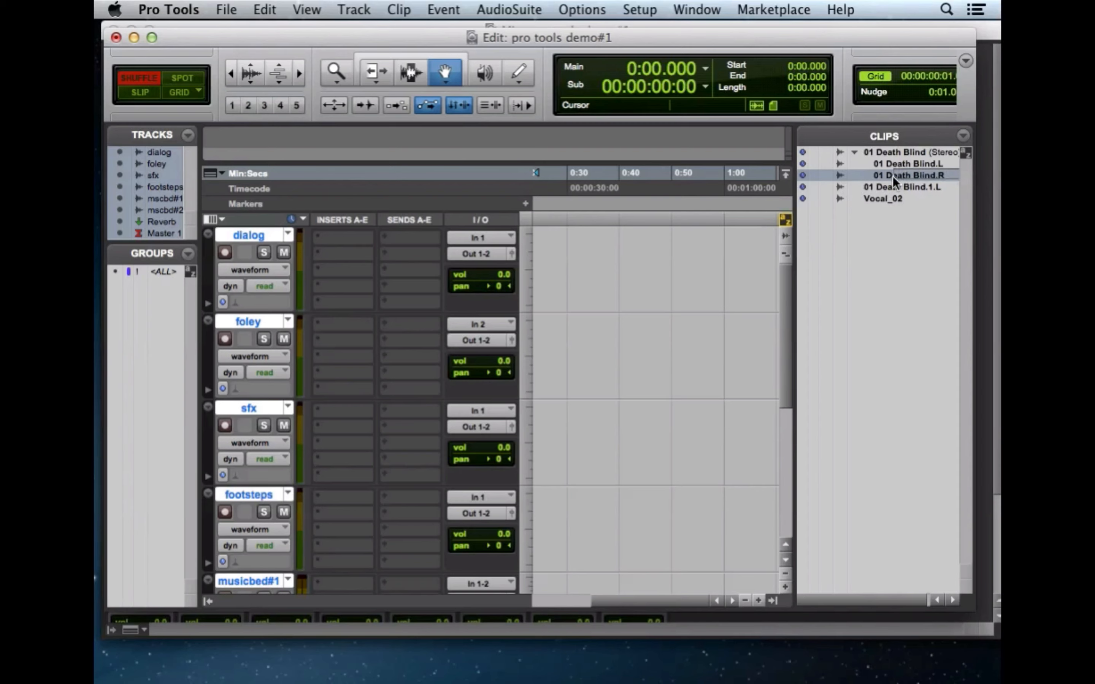
scroll(543, 277, "left", 5)
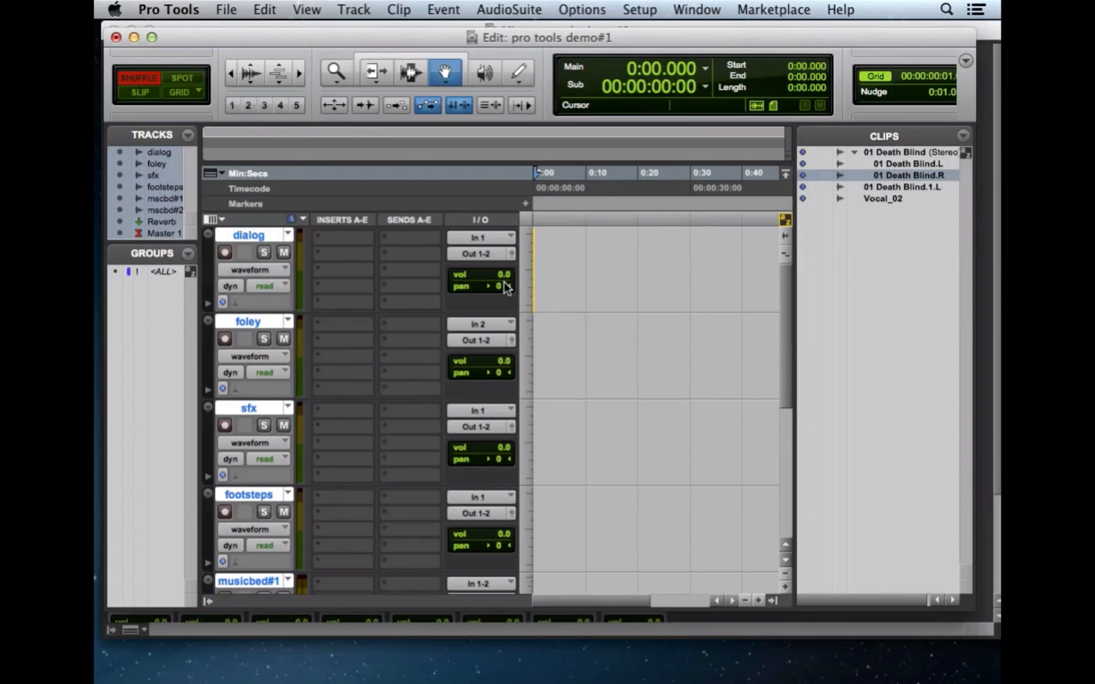
key("super+z")
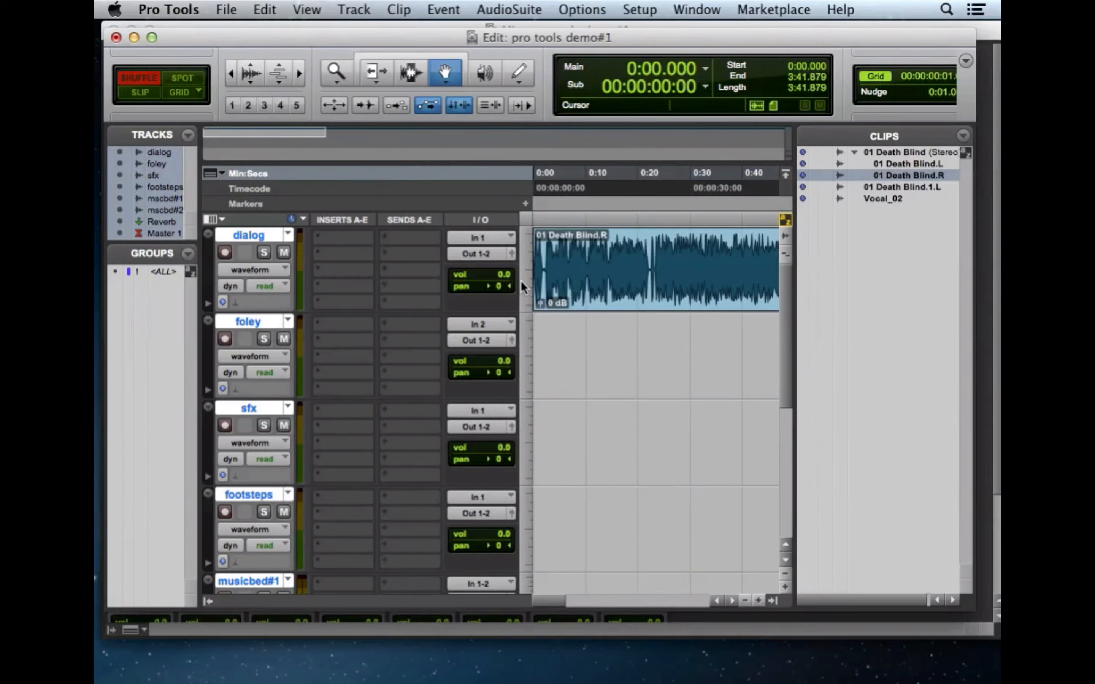
Add a second copy of 01 Death Blind.R directly after the first clip on the dialog track.
left_click_drag(543, 600, 702, 592)
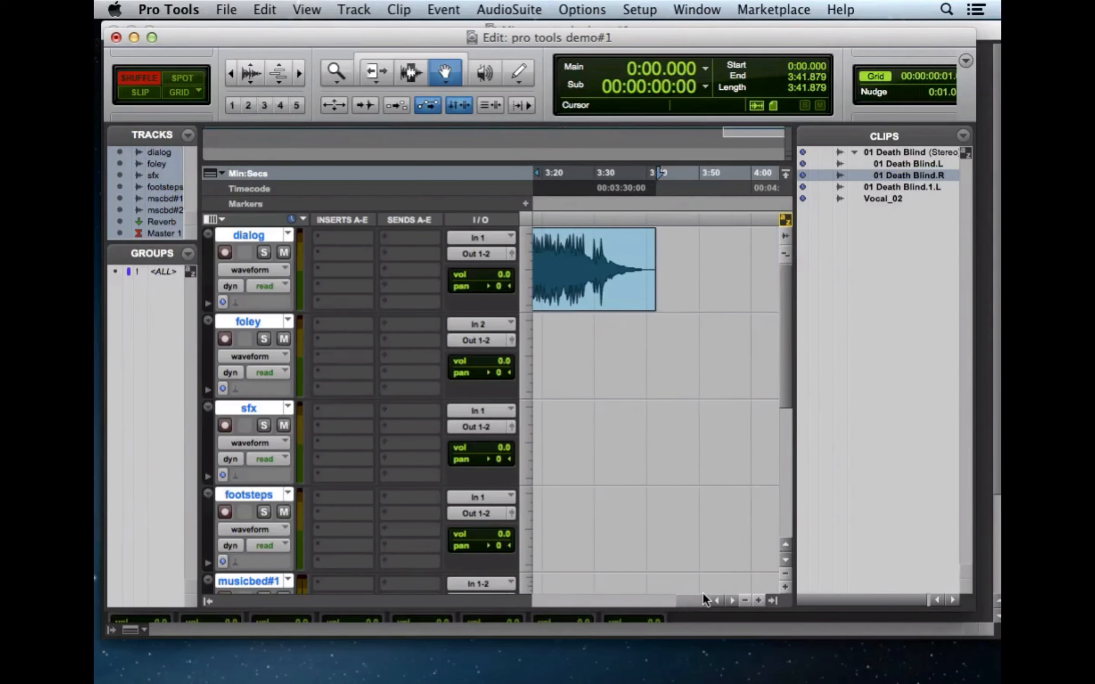
left_click(907, 175)
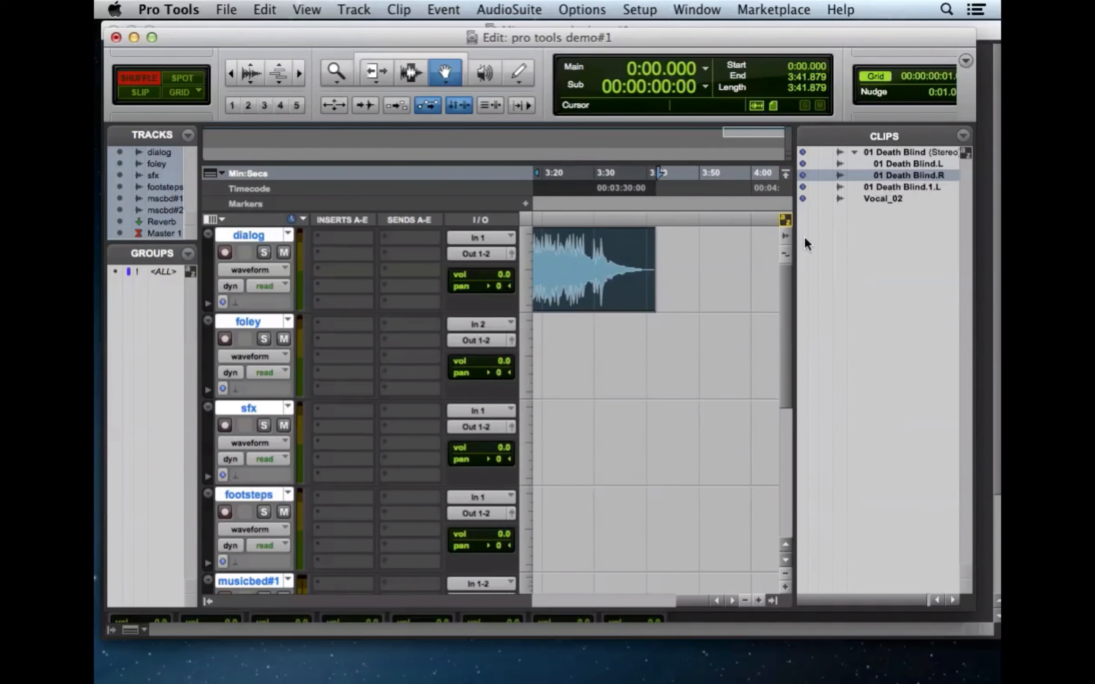
key("super+d")
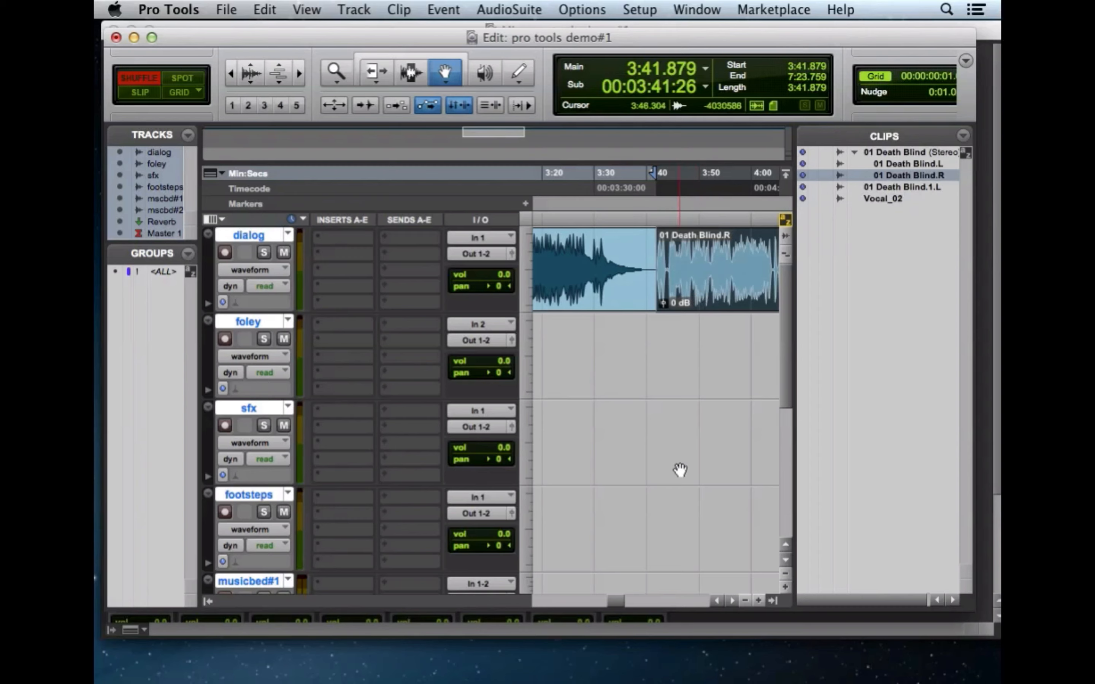
Place 01 Death Blind.R at the start of the foley track and switch the edit mode to Slip.
left_click_drag(610, 603, 514, 603)
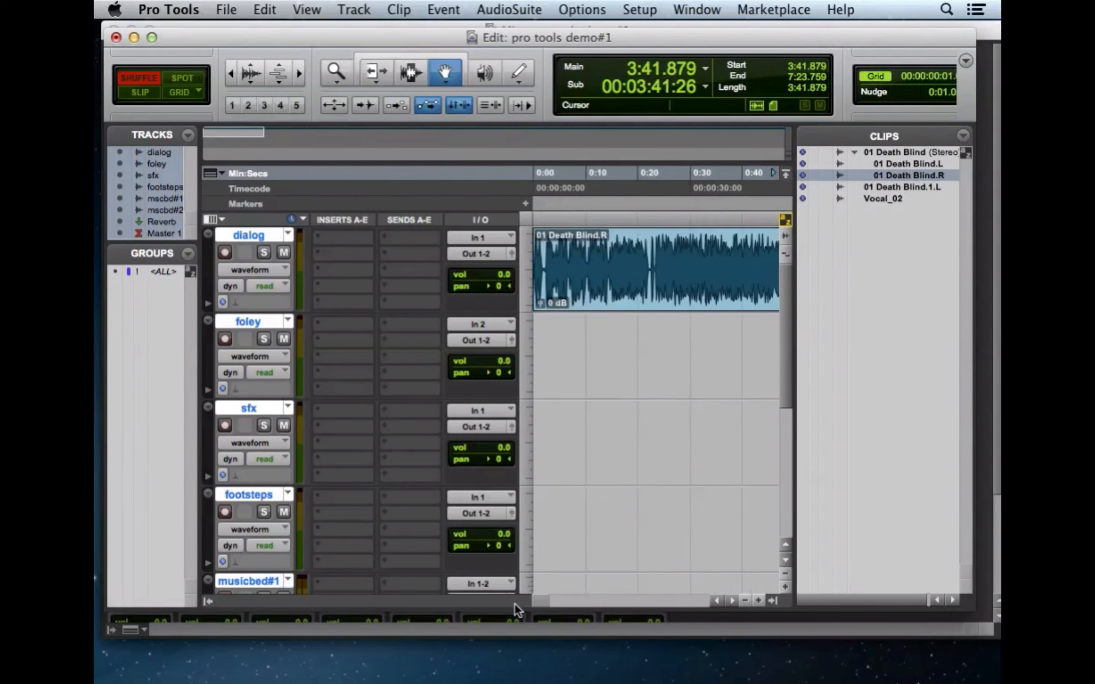
key("Return")
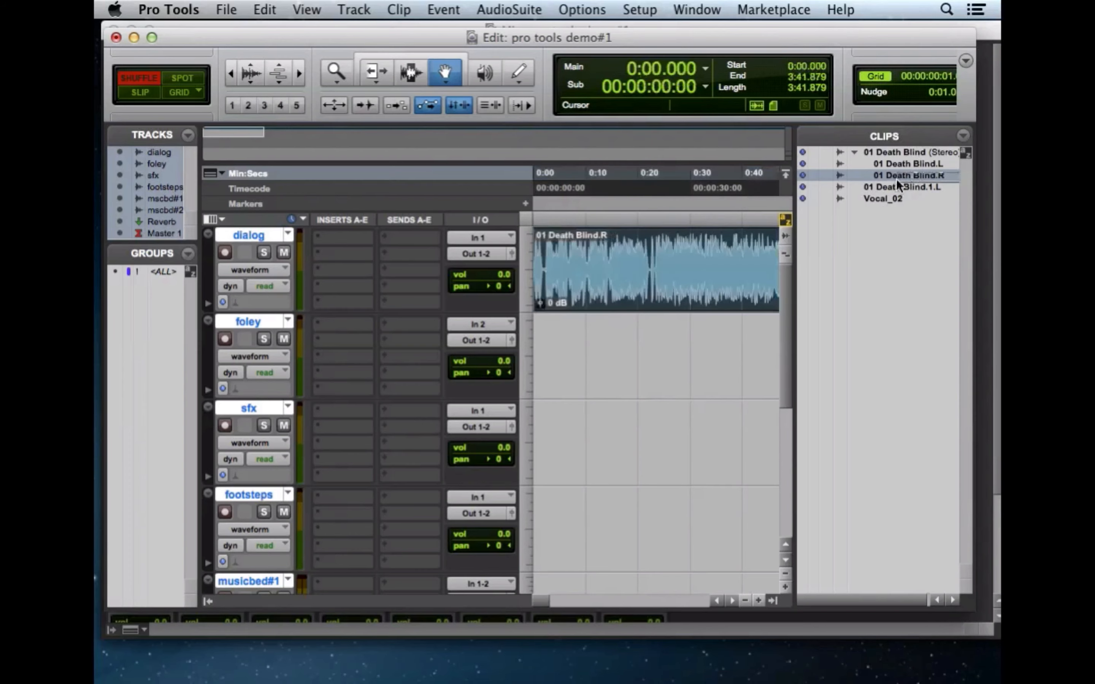
key("super+v")
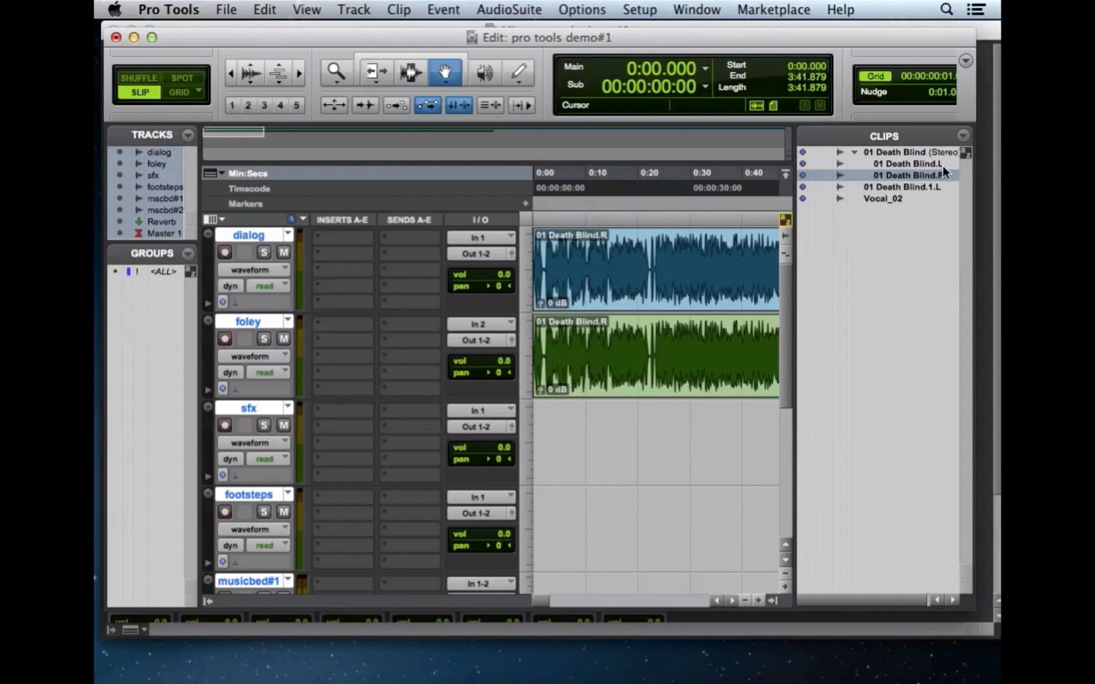
Place 01 Death Blind.R near the start of the sfx track and add a second copy just after its end.
left_click_drag(914, 173, 634, 437)
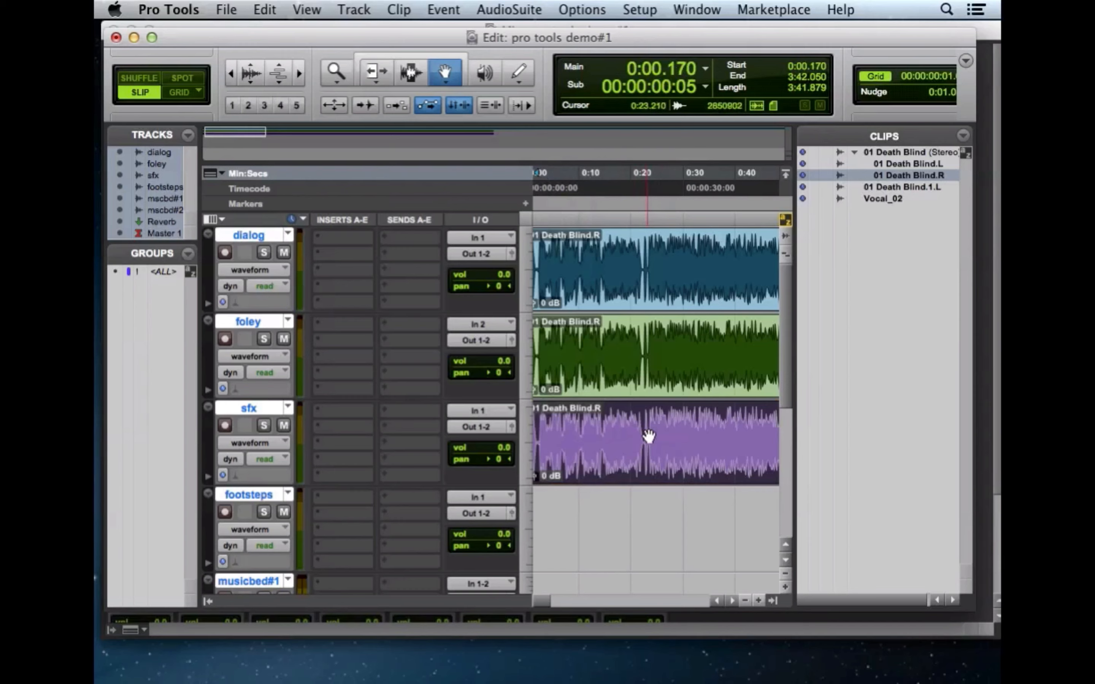
left_click_drag(541, 604, 619, 598)
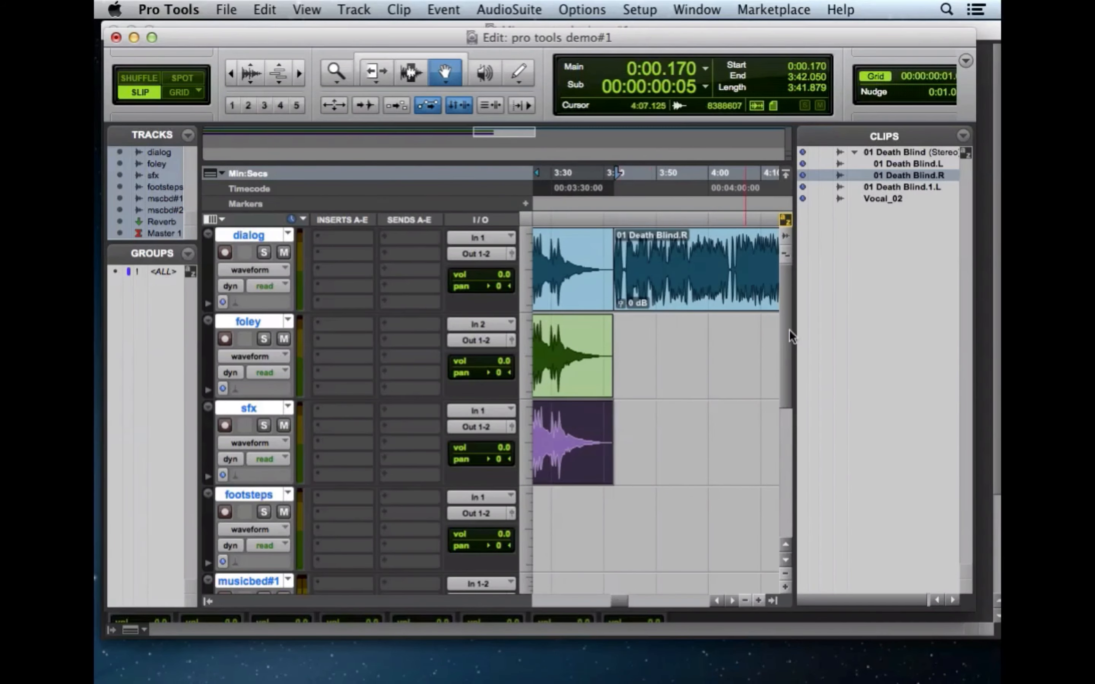
left_click_drag(911, 176, 619, 442)
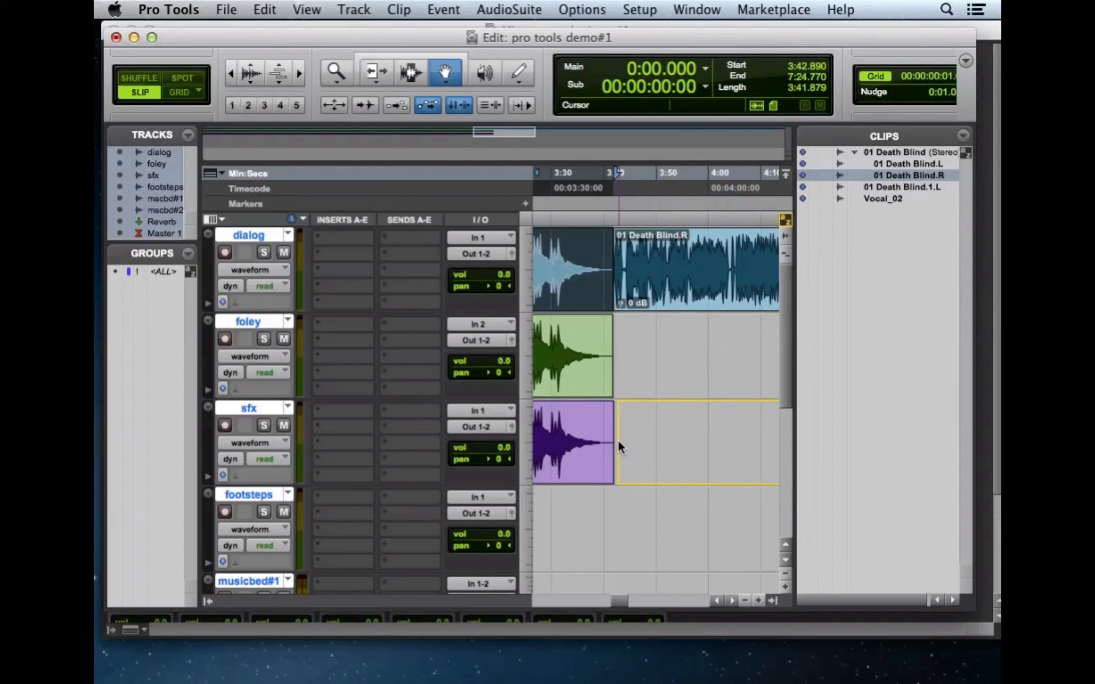
Slide the second sfx clip freely and leave it overlapping the first clip's end, starting at about 3:36.746.
mouse_move(619, 442)
left_mouse_down()
mouse_move(581, 444)
mouse_move(639, 451)
left_mouse_up()
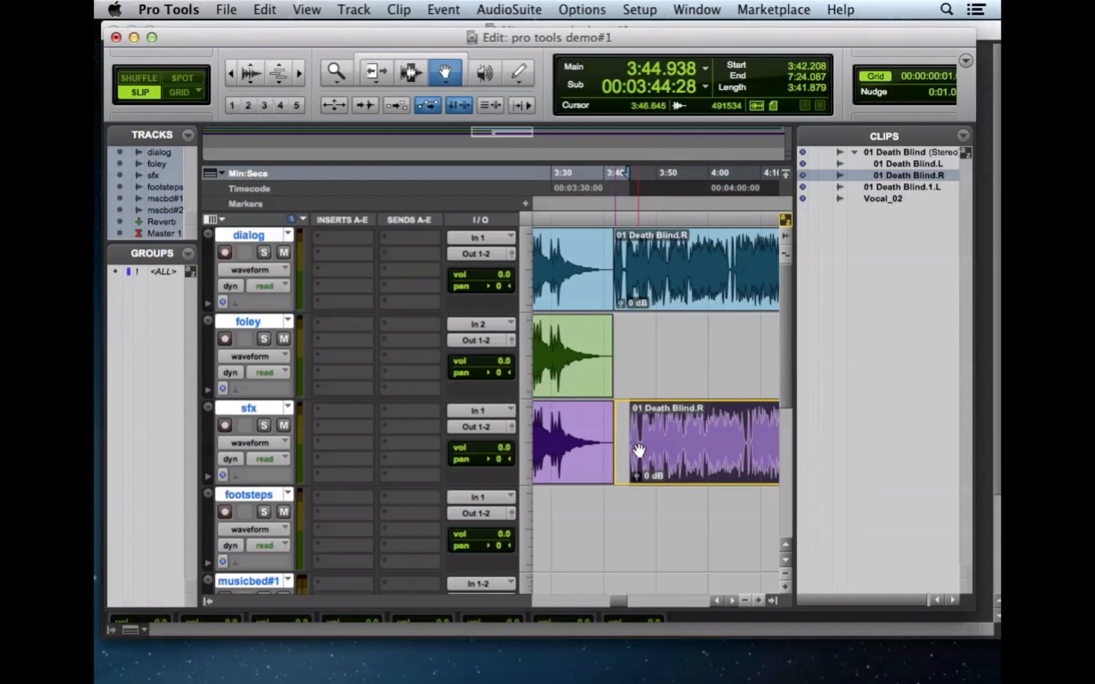
mouse_move(638, 450)
left_mouse_down()
mouse_move(670, 449)
mouse_move(640, 450)
left_mouse_up()
left_click_drag(640, 451, 616, 450)
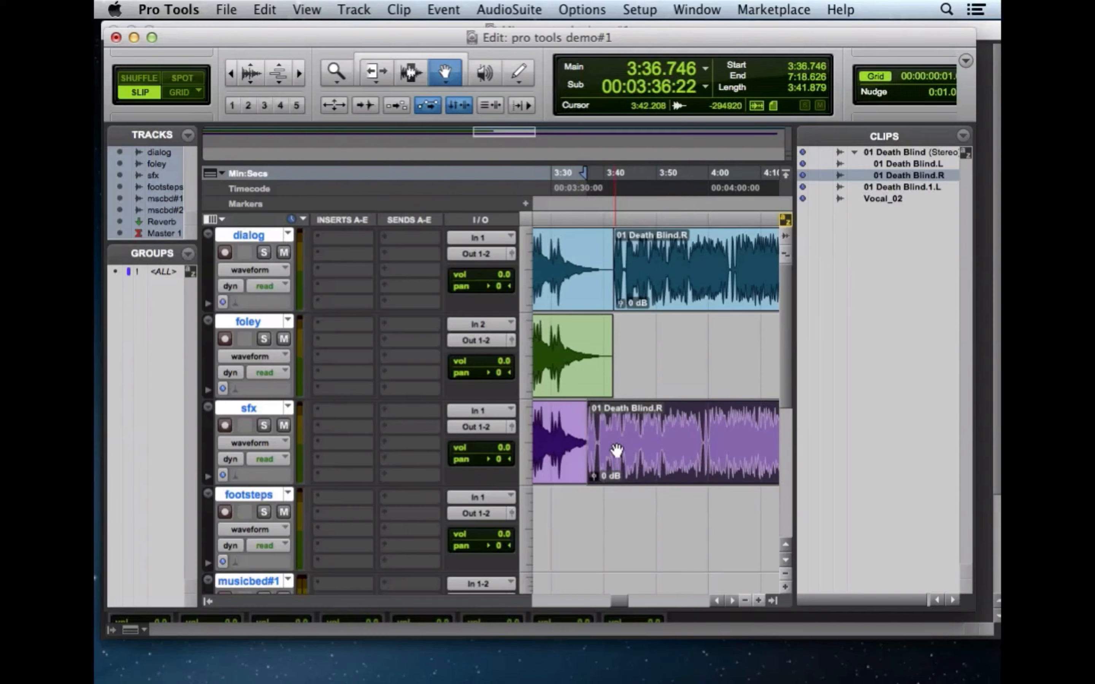
Switch the edit mode to Spot and place 01 Death Blind.R on the foley track, starting at 3:46.000 on the Min:Secs scale.
left_click(183, 77)
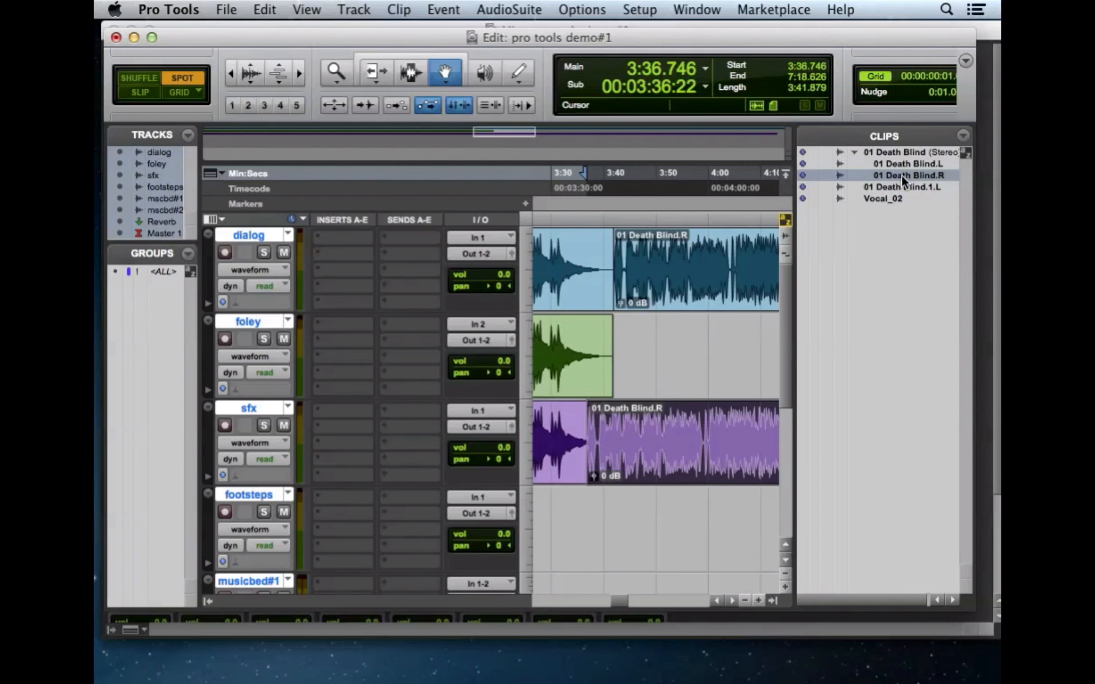
left_click_drag(902, 175, 625, 359)
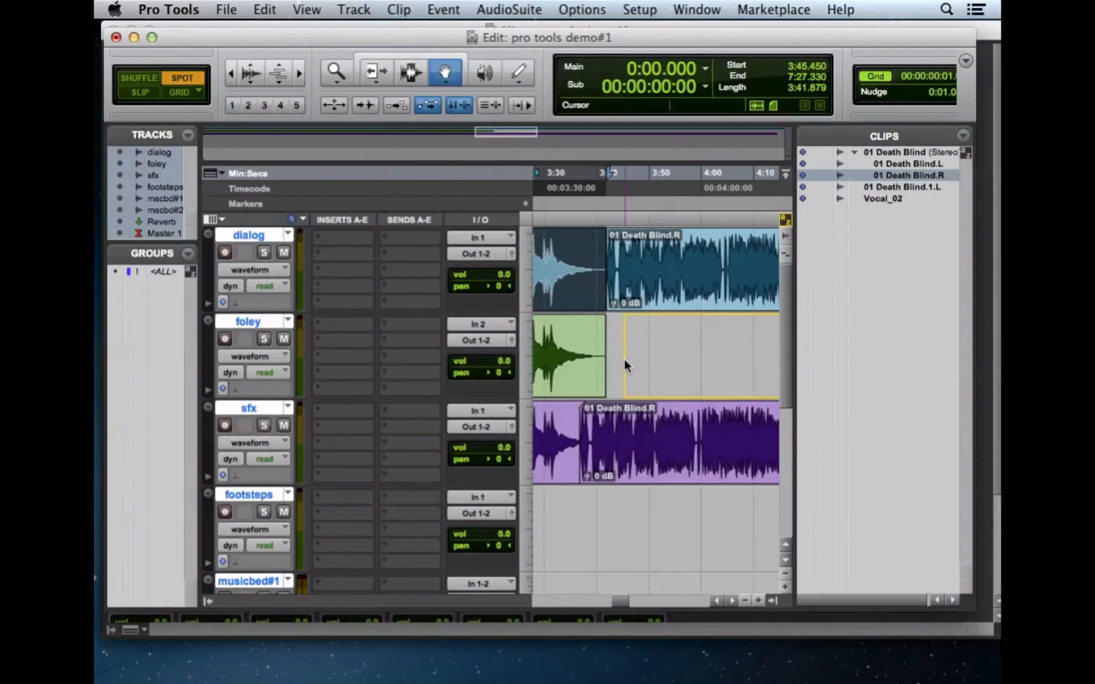
left_click_drag(625, 359, 624, 359)
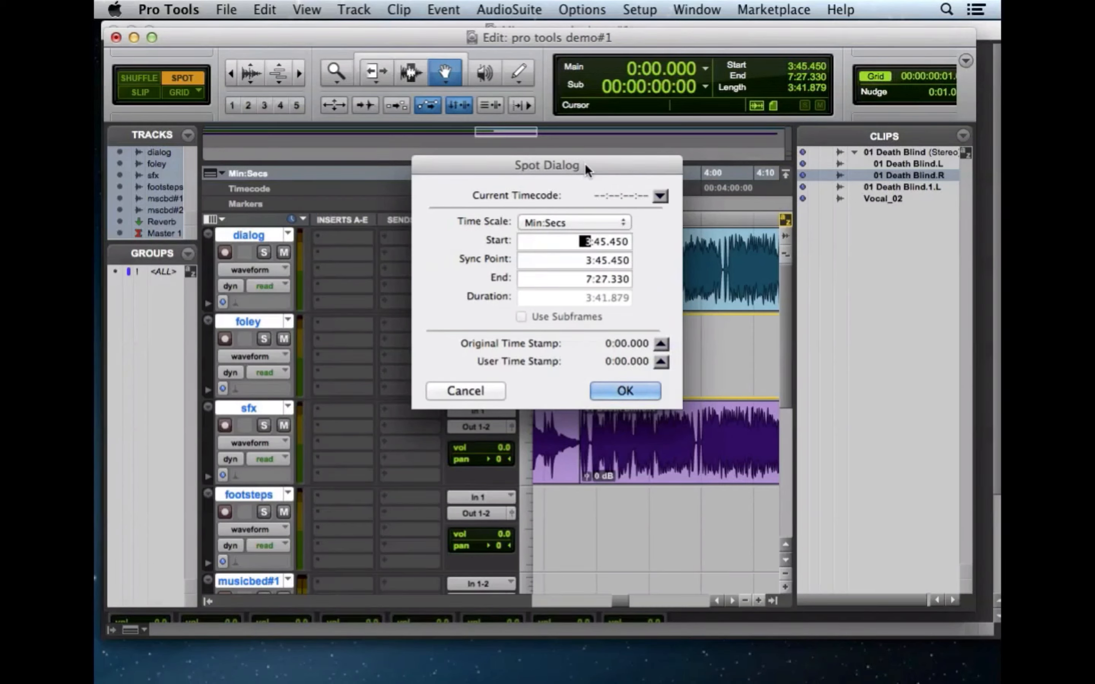
left_click(622, 221)
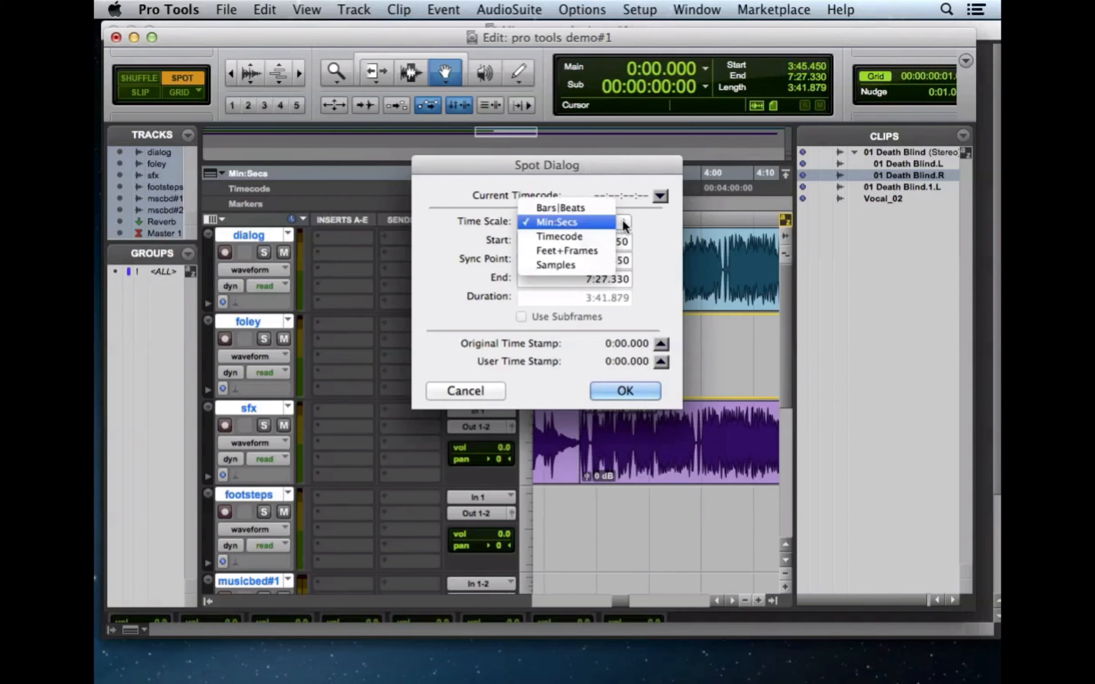
left_click(622, 220)
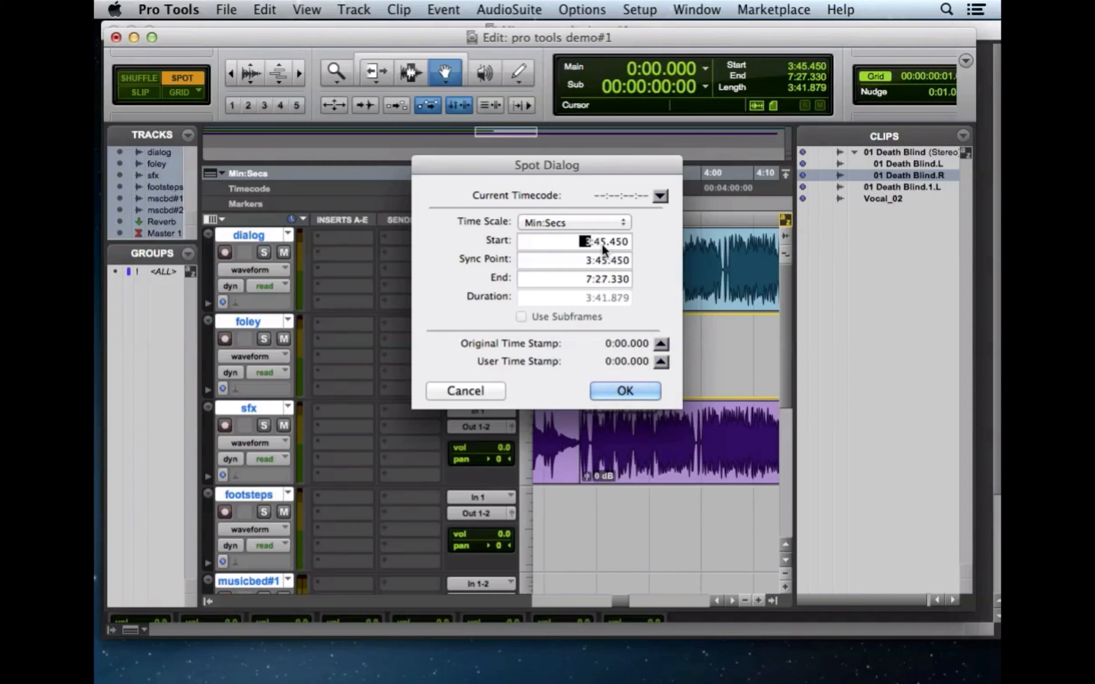
left_click(602, 242)
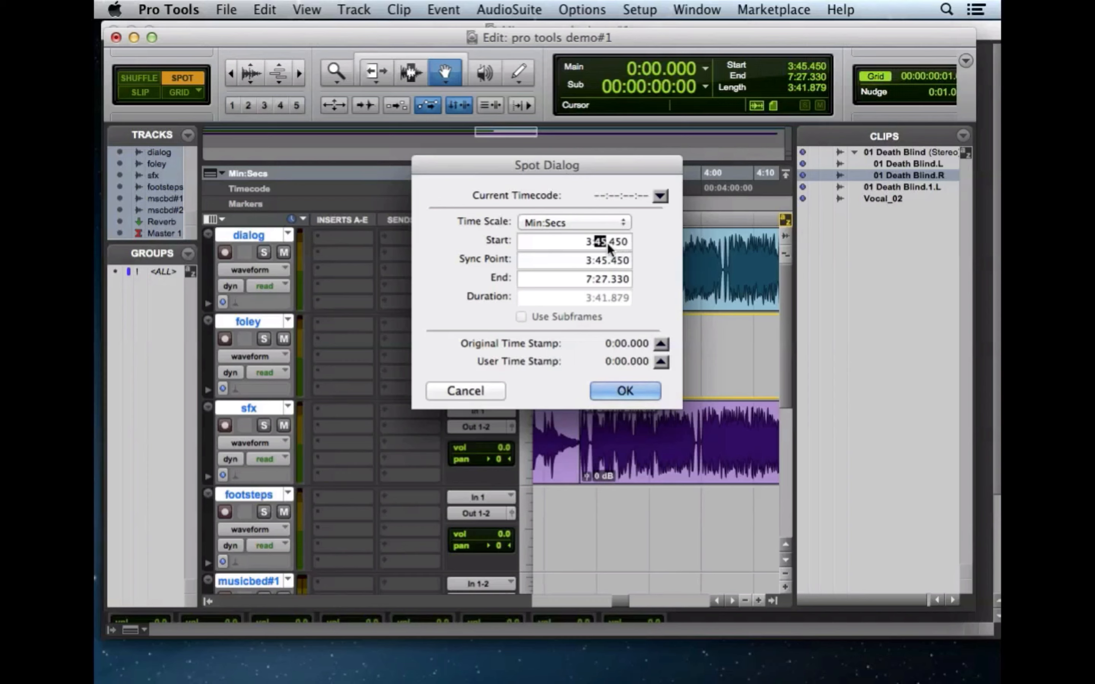
type("46")
key("Return")
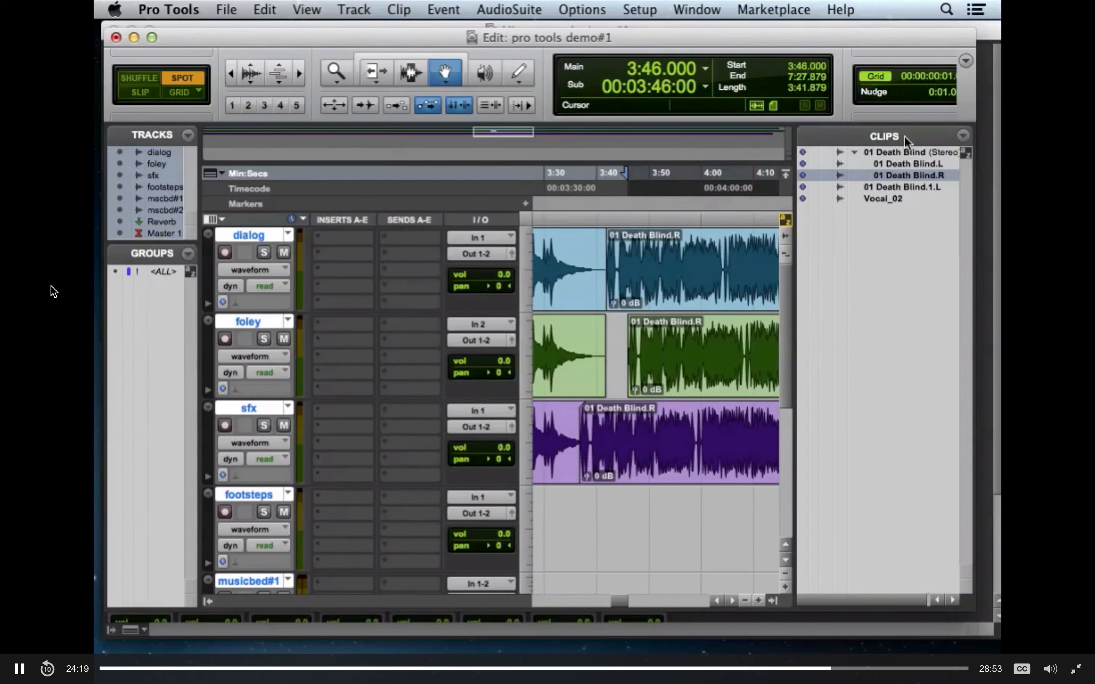
Spot another copy of 01 Death Blind.R onto the footsteps track, accepting the proposed start of 3:41.013.
left_click_drag(902, 175, 592, 508)
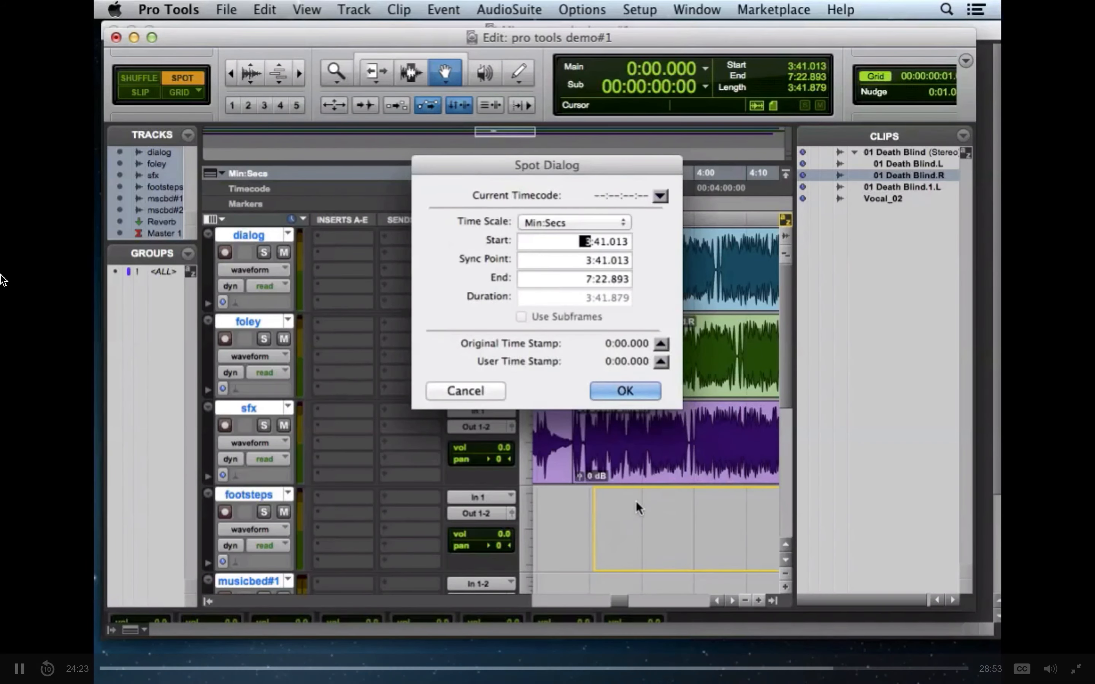
left_click(633, 388)
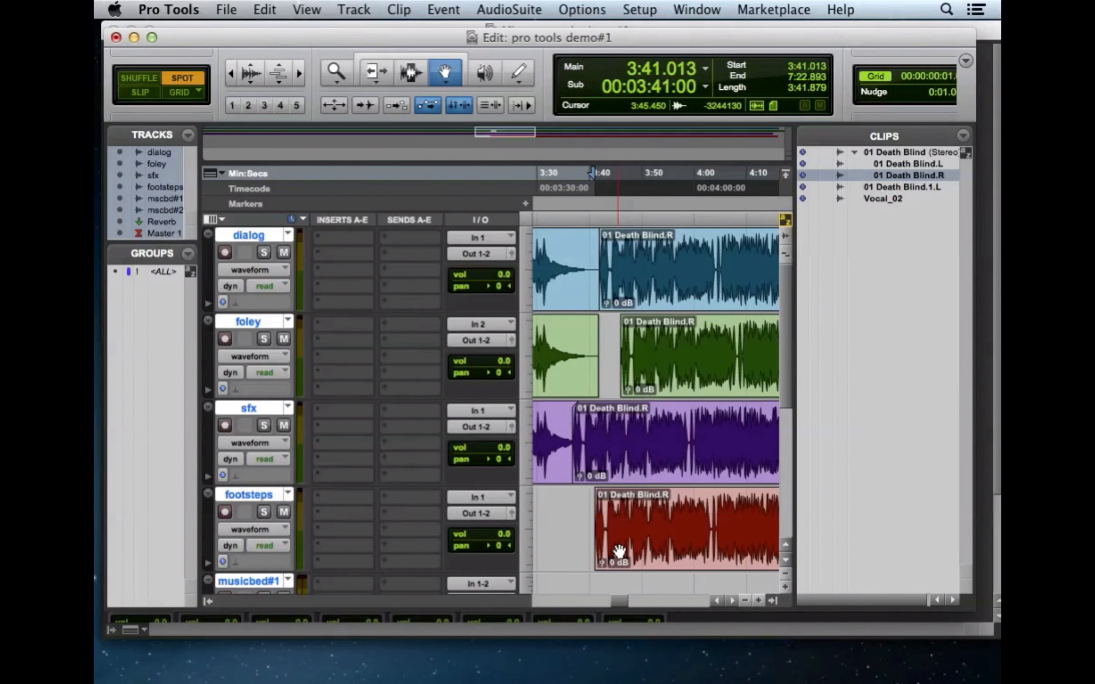
Switch the edit mode to Grid and magnify the timeline around the footsteps clip's start until the individual grid lines can be distinguished.
left_click_drag(788, 330, 799, 431)
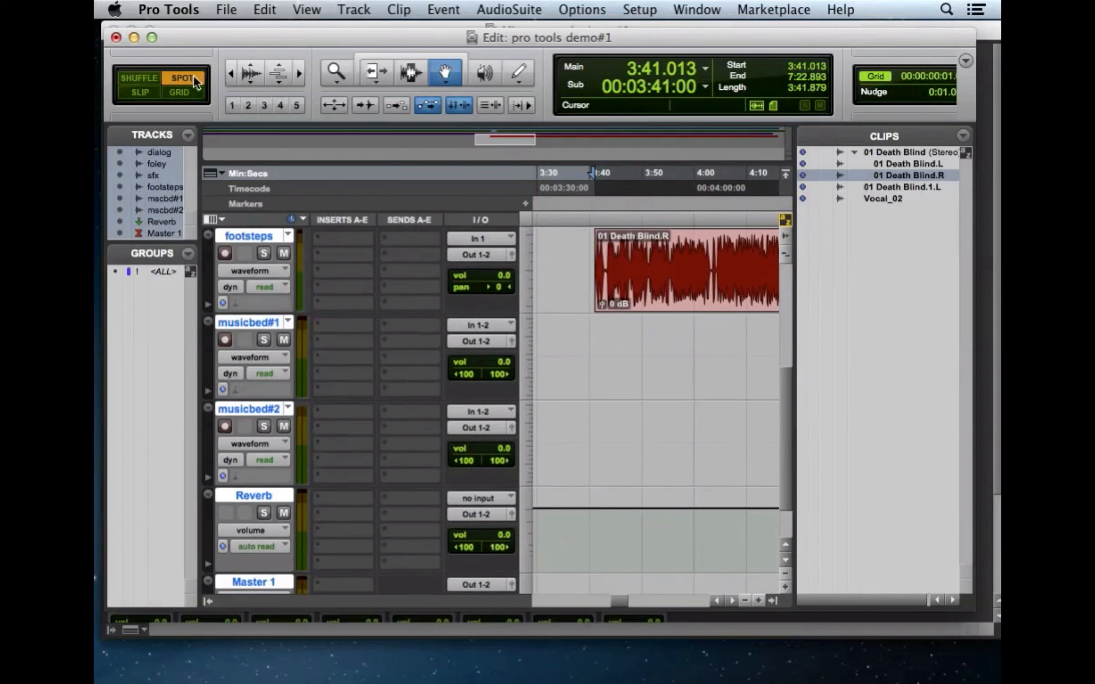
left_click(191, 93)
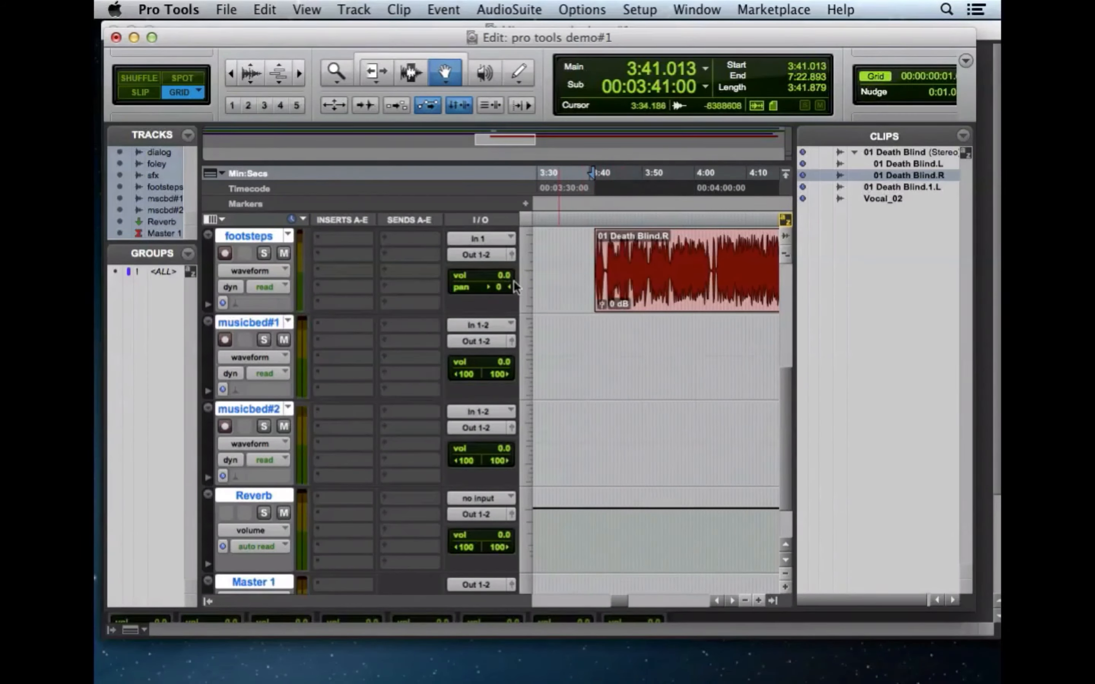
left_click(300, 73)
left_click(301, 72)
left_click(300, 73)
left_click(301, 73)
left_click(300, 73)
left_click(300, 72)
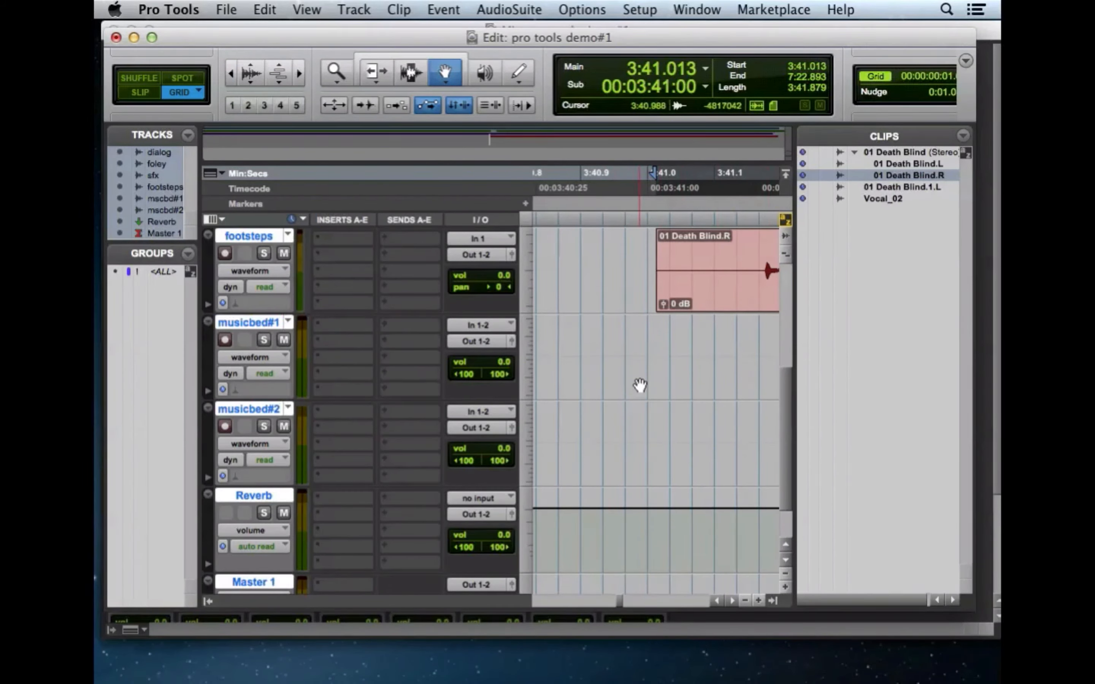
Keep the grid at 1 frame in Timecode and shift the footsteps clip slightly earlier, to start at about 3:40.966.
left_click(966, 61)
left_click(950, 60)
left_click(882, 75)
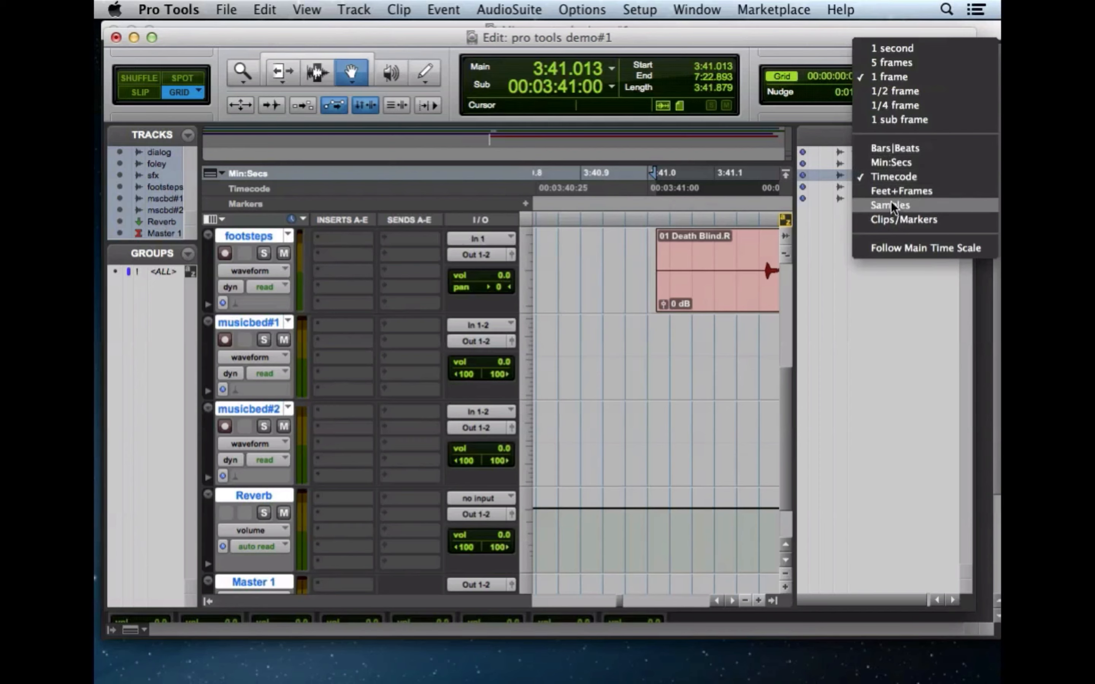
left_click(884, 173)
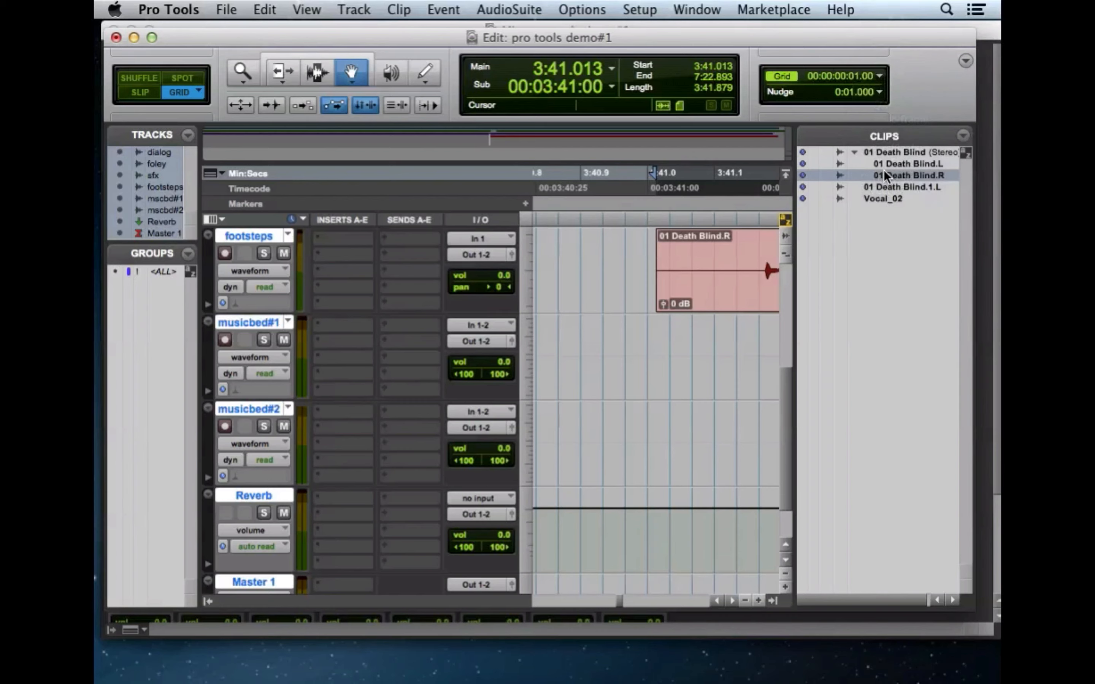
left_click(879, 77)
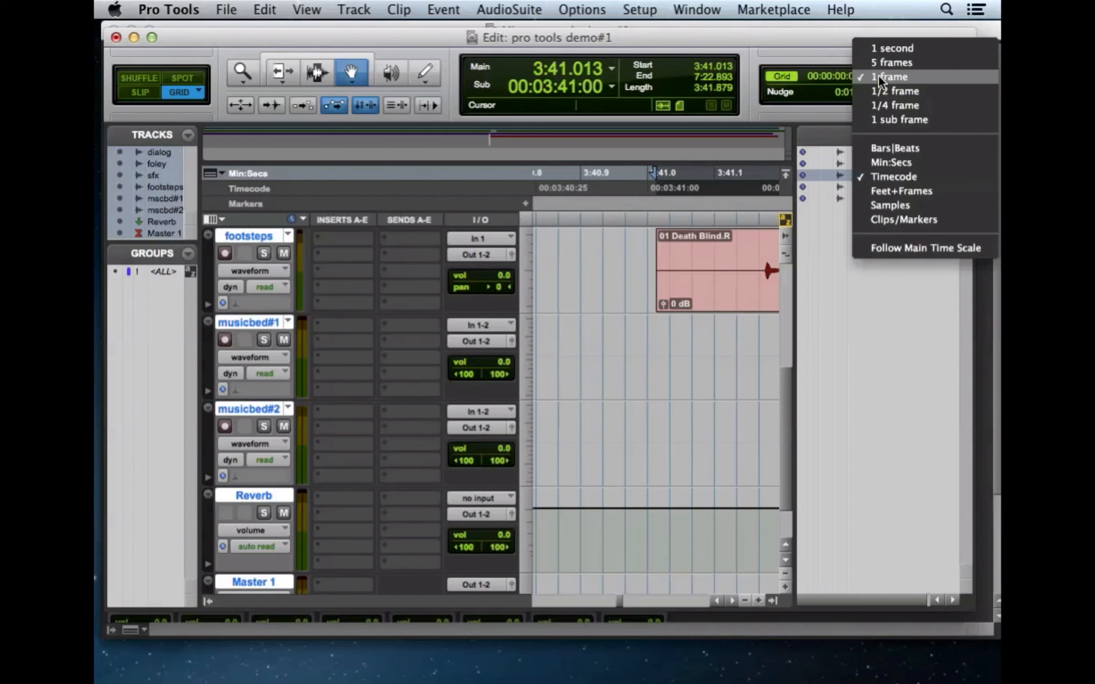
left_click(879, 81)
left_click_drag(701, 267, 650, 278)
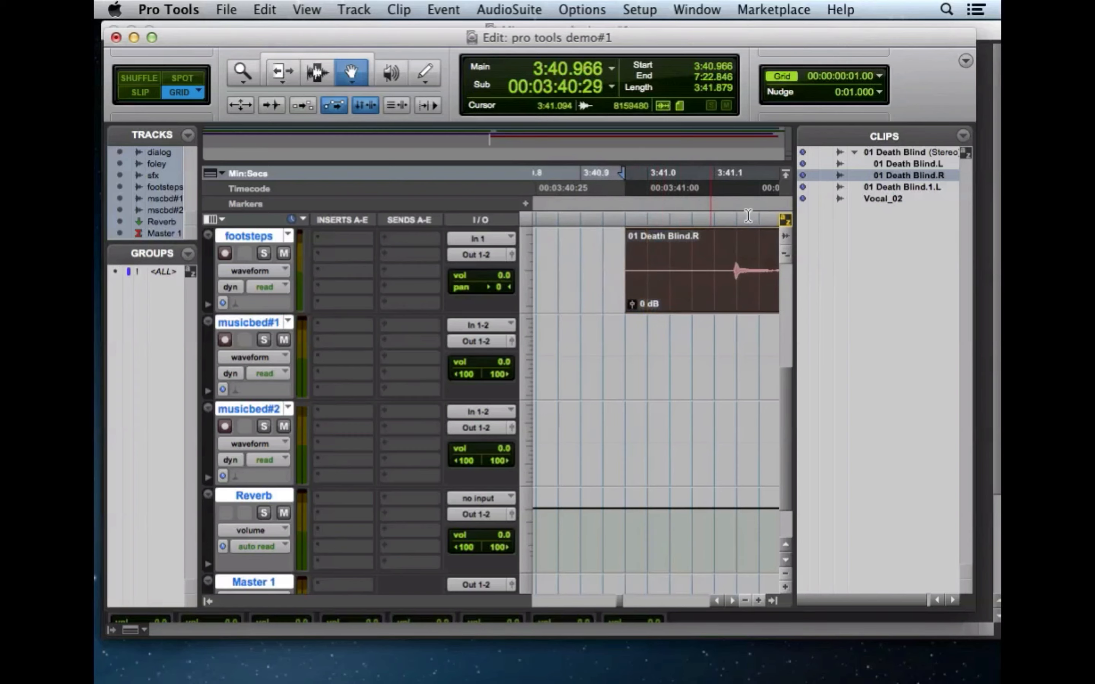
Set the grid to Min:Secs with a 500 msec increment and snap the footsteps clip's start to 3:41.000.
left_click(880, 76)
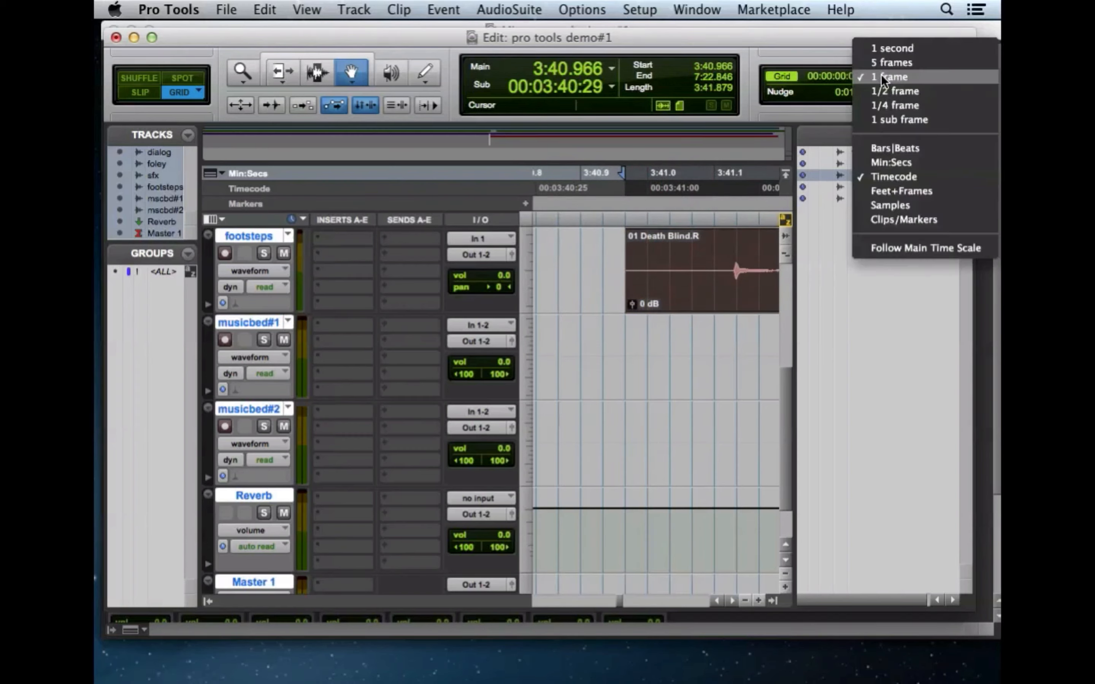
left_click(893, 161)
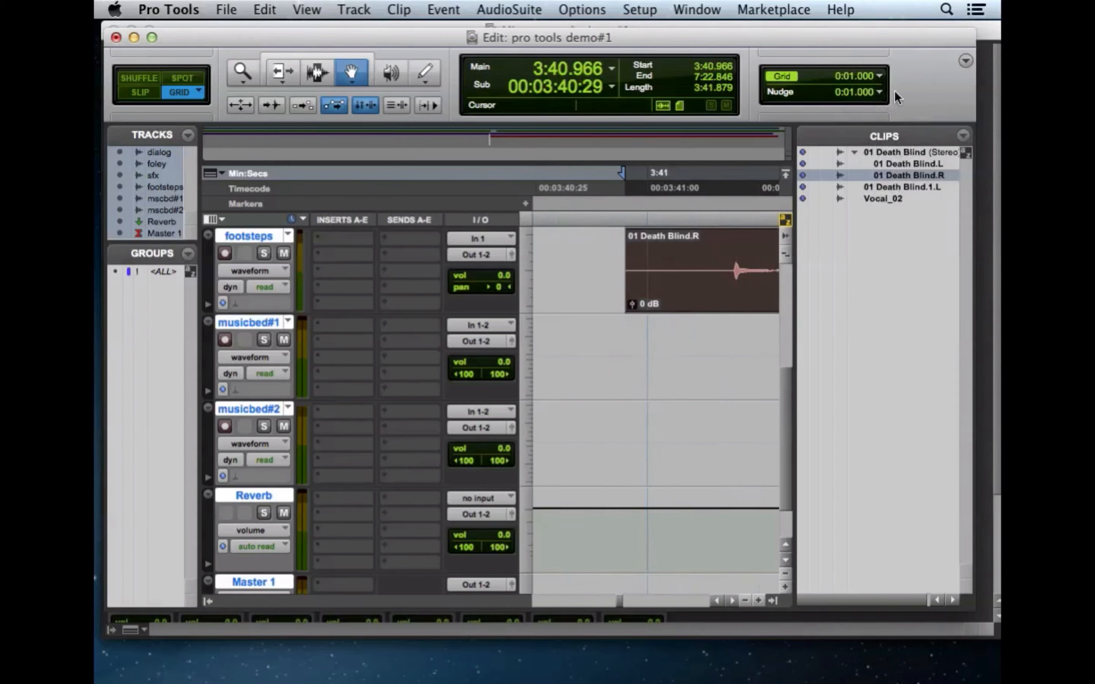
left_click(878, 79)
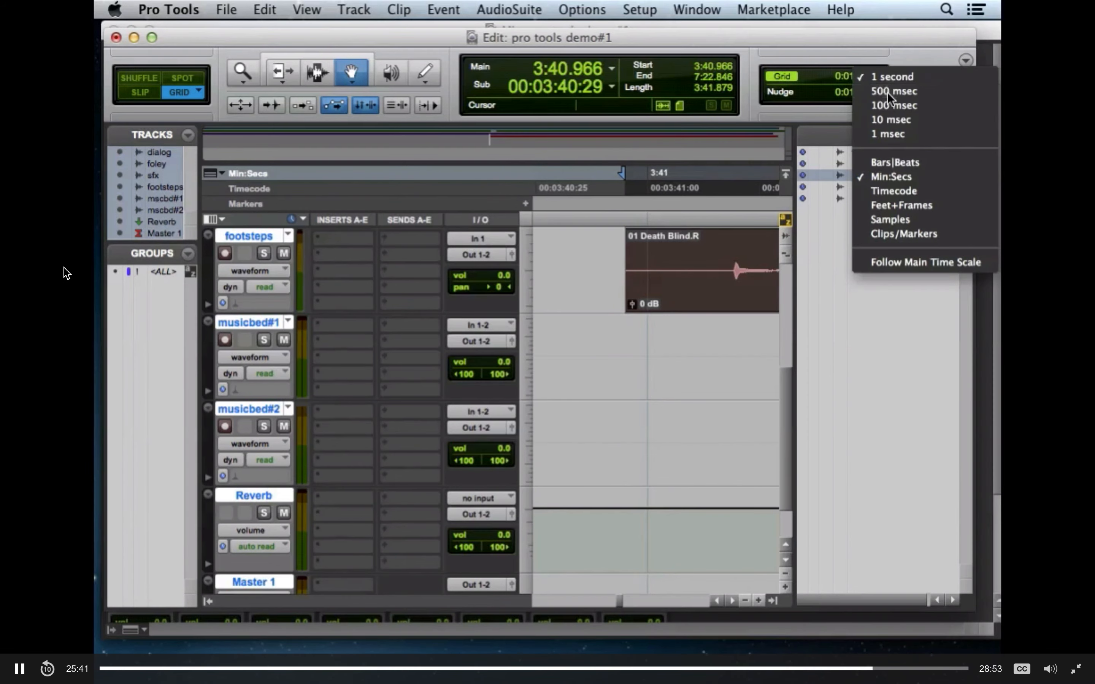
left_click(887, 93)
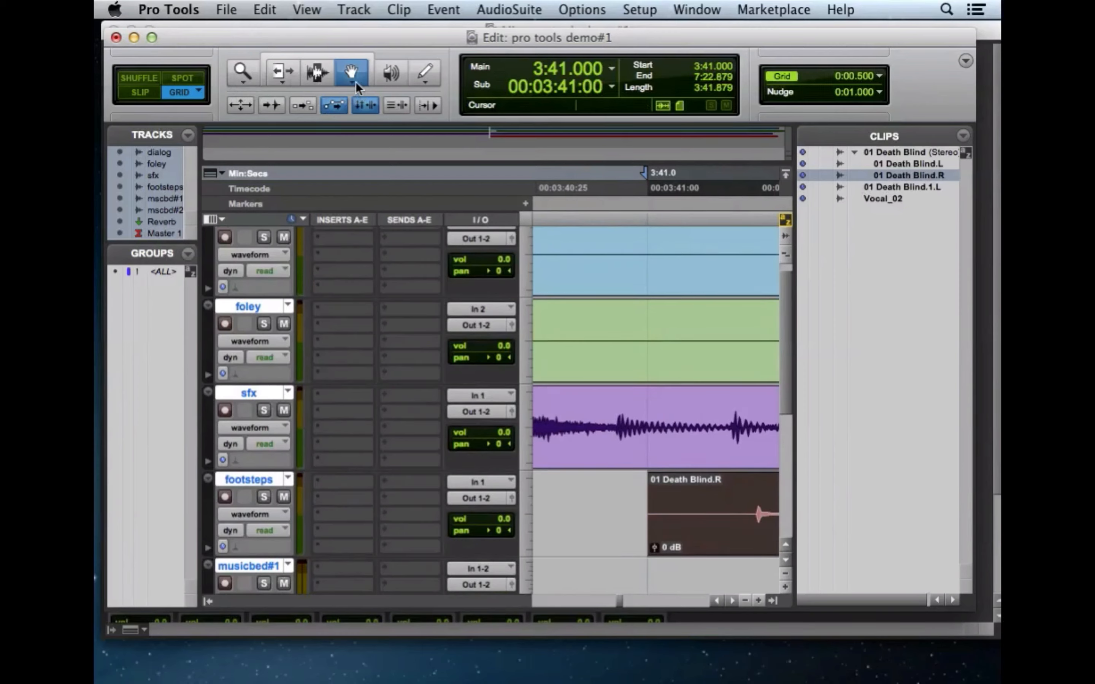
mouse_move(834, 312)
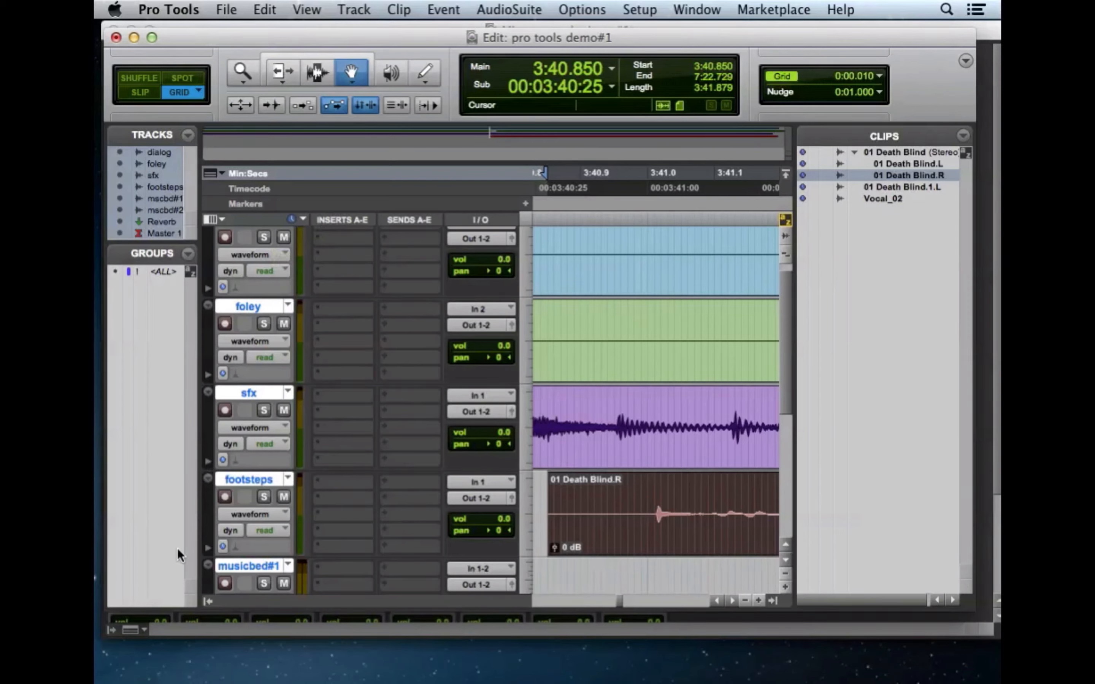
left_click(187, 136)
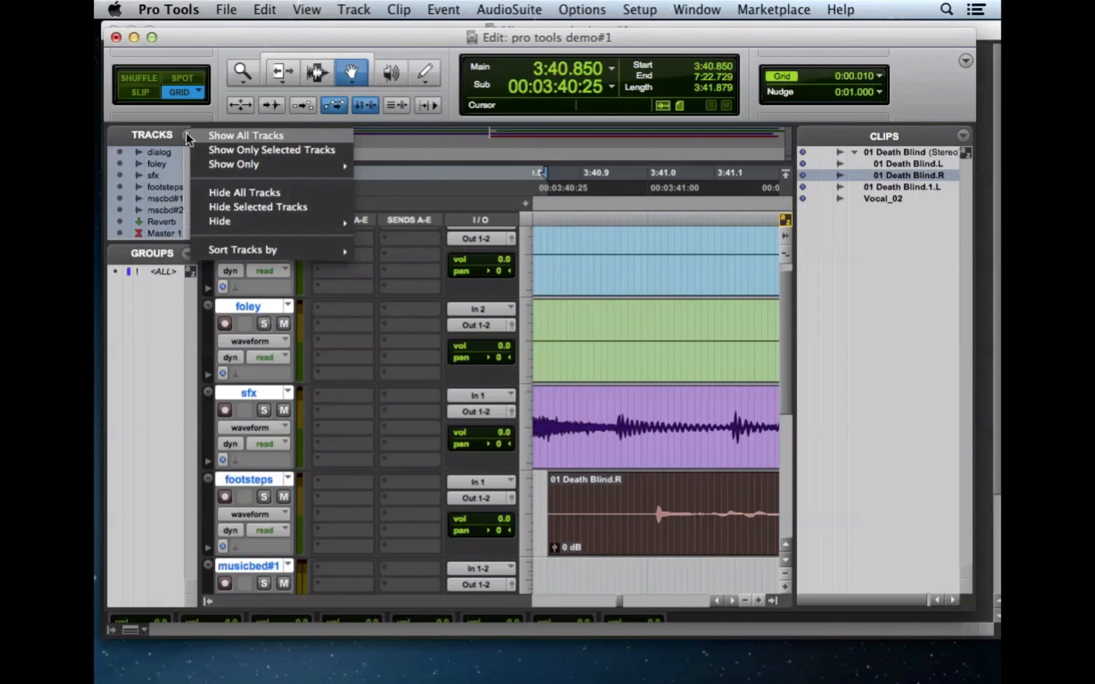
left_click(186, 133)
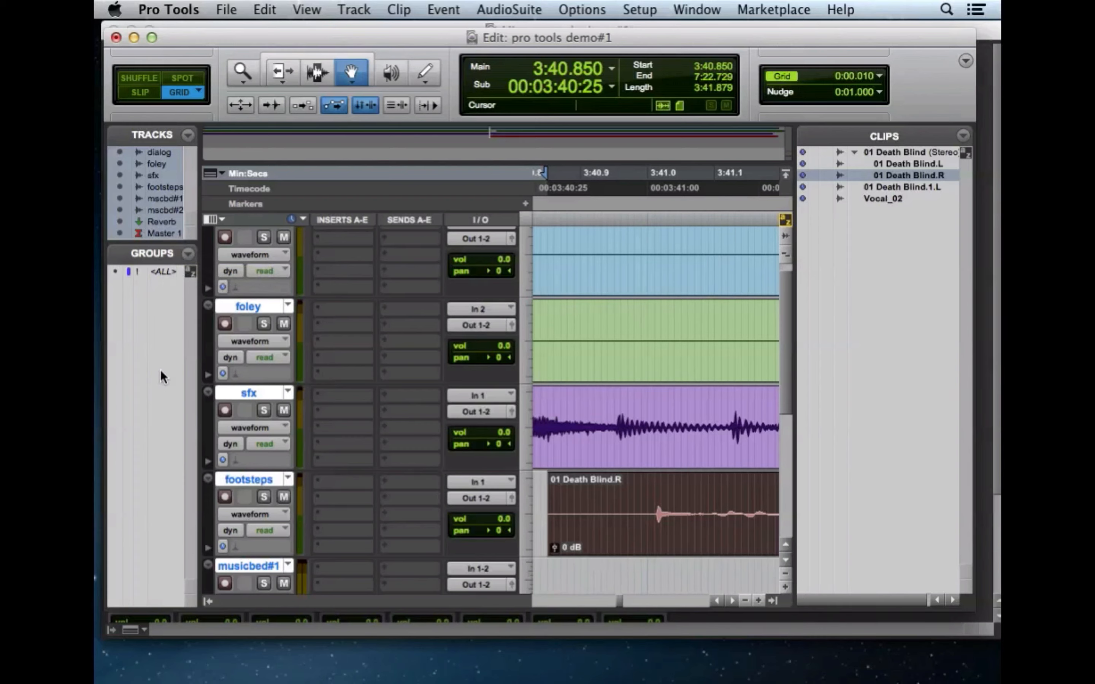
left_click(188, 253)
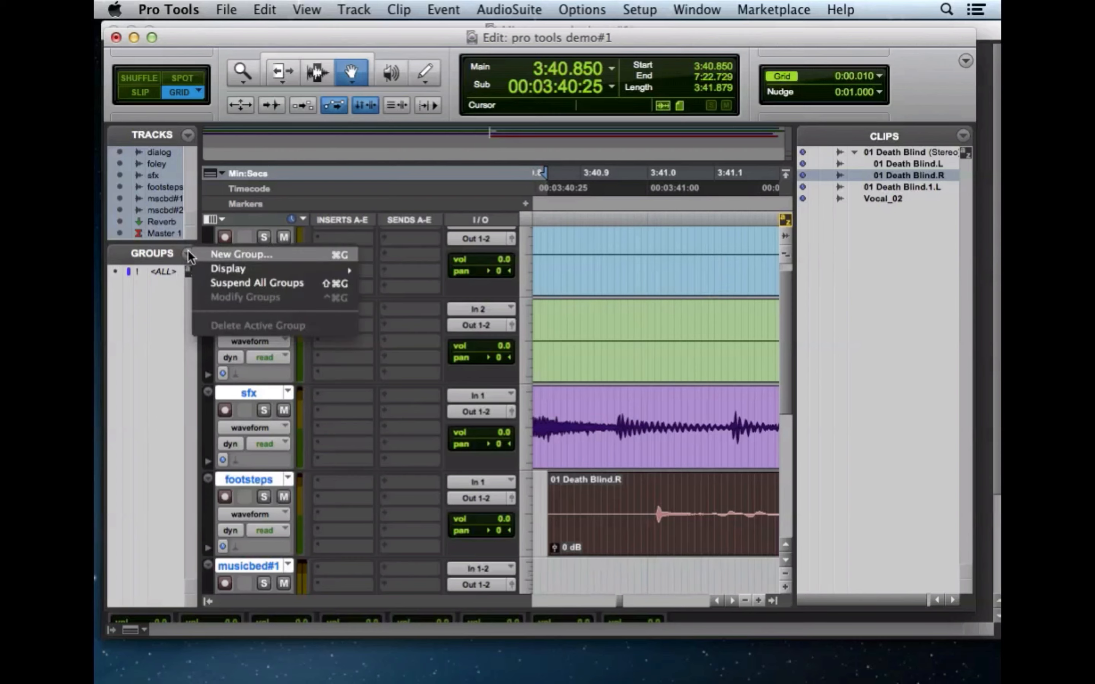
left_click(188, 255)
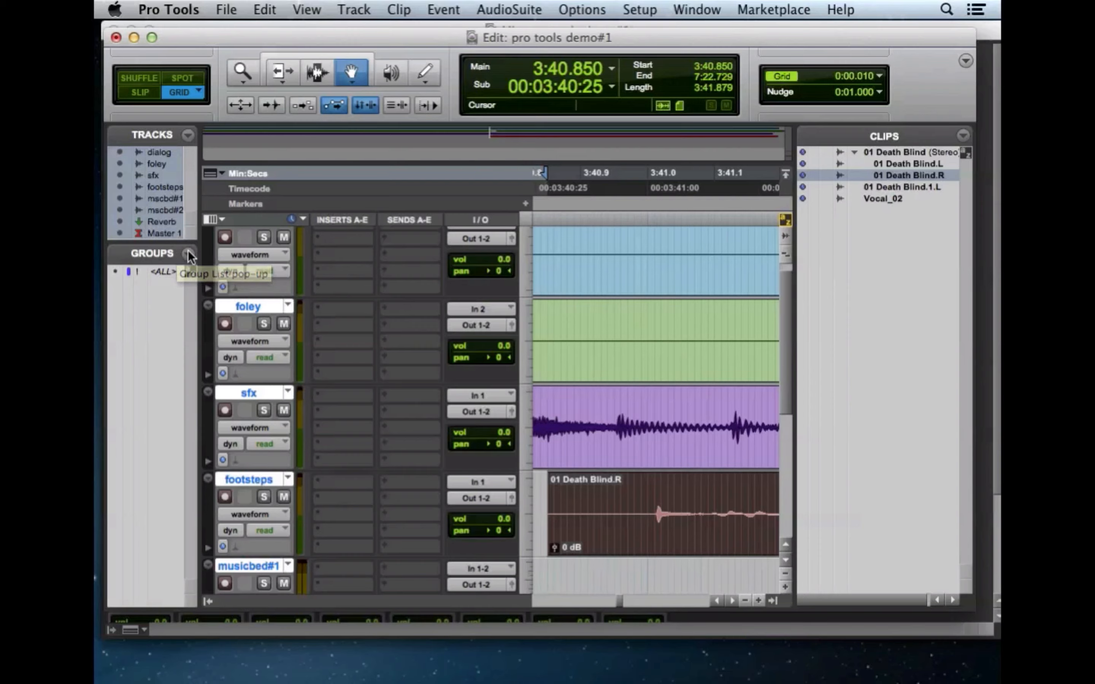
Switch to the Mix window and pan the dialog track fully left (100) and the foley track fully right (100).
key("super+equal")
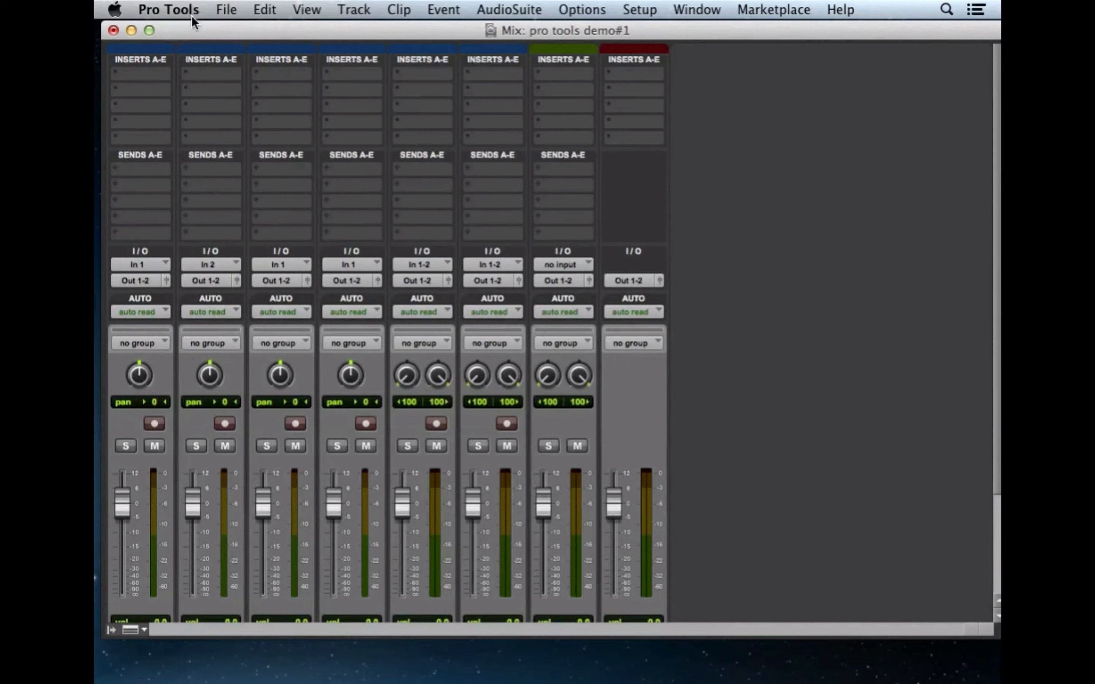
left_click_drag(192, 26, 215, 25)
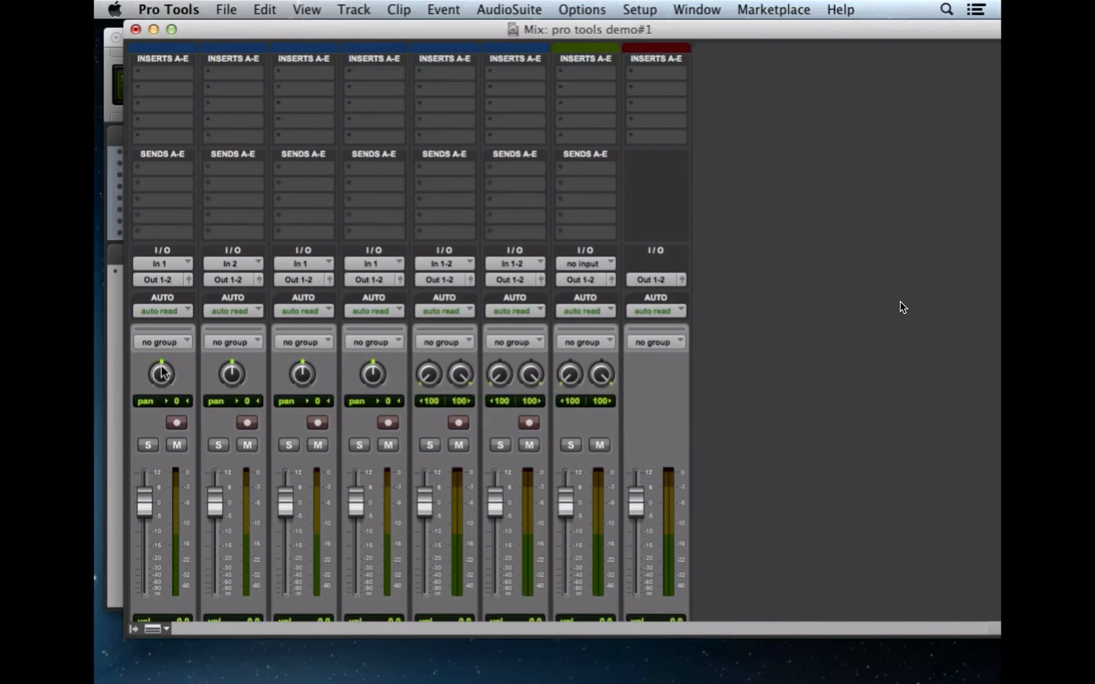
left_click_drag(162, 368, 148, 376)
left_click_drag(144, 424, 144, 408)
left_click_drag(151, 345, 199, 458)
left_click_drag(228, 387, 253, 309)
Return to the Edit window to check the dialog track's pan setting, and select the Trim tool.
key("super+equal")
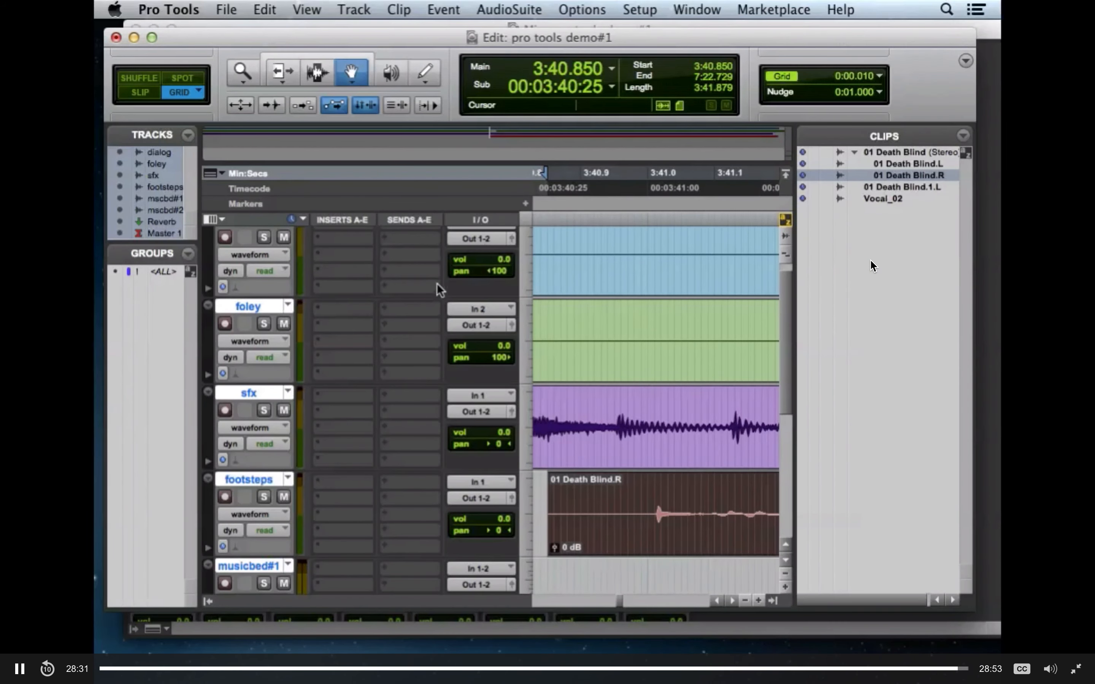
mouse_move(476, 281)
left_mouse_down()
mouse_move(479, 271)
mouse_move(547, 271)
mouse_move(466, 271)
mouse_move(559, 271)
mouse_move(464, 272)
left_mouse_up()
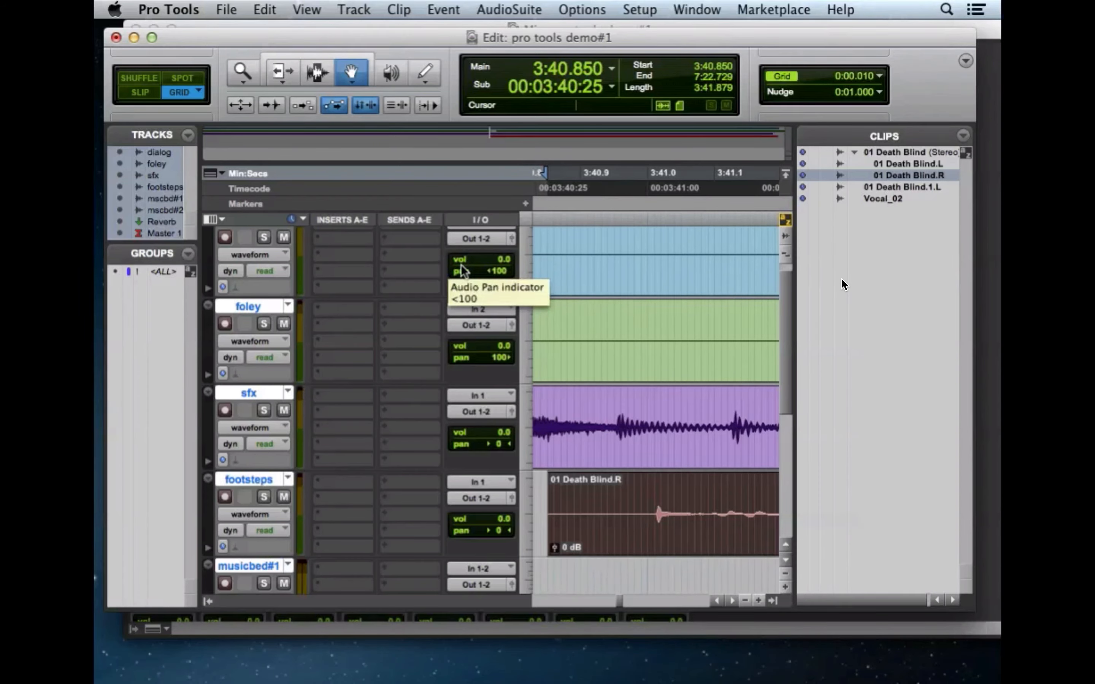
key("F6")
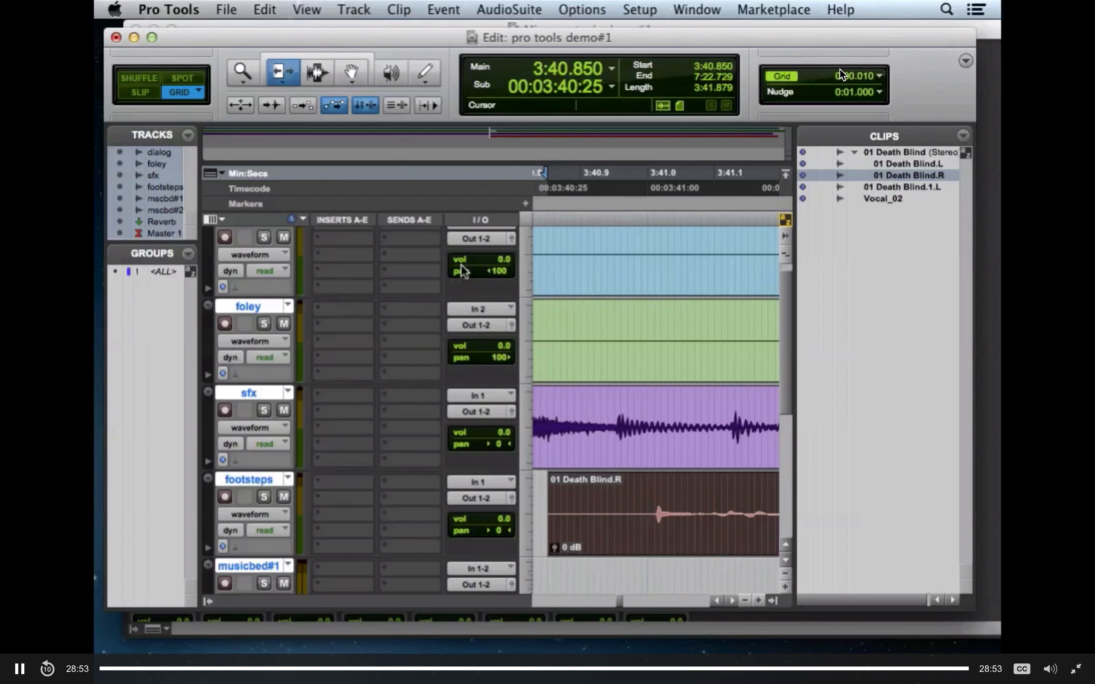